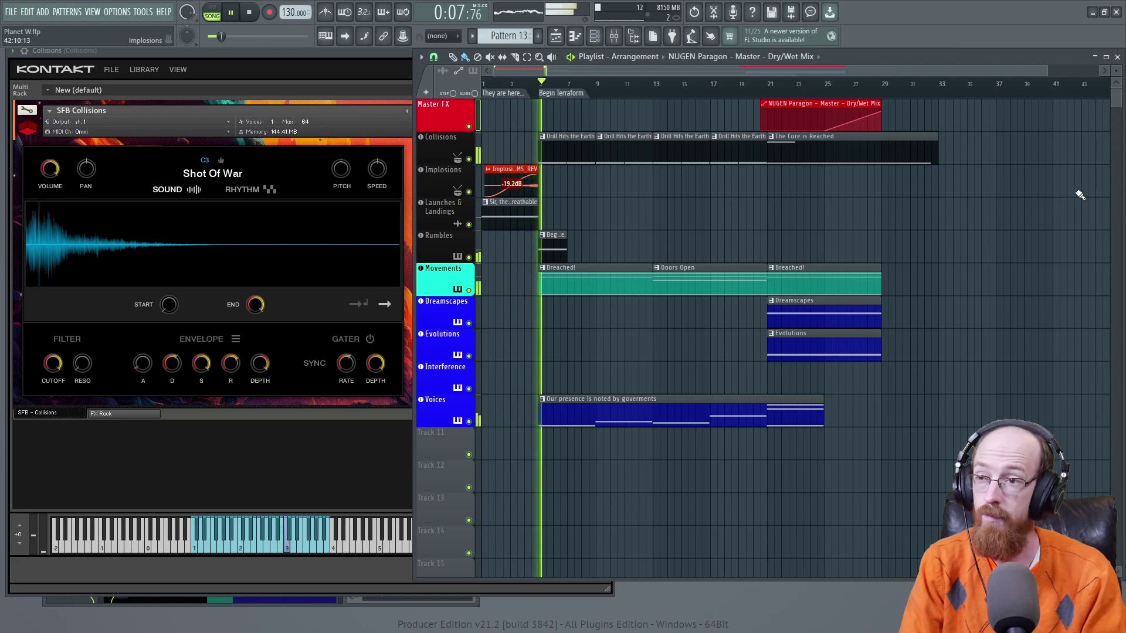
Check the channel rack and the mixer during playback, and move the mixer clear of the Kontakt instrument controls
{"action": "left_click", "coordinate": [604, 44]}
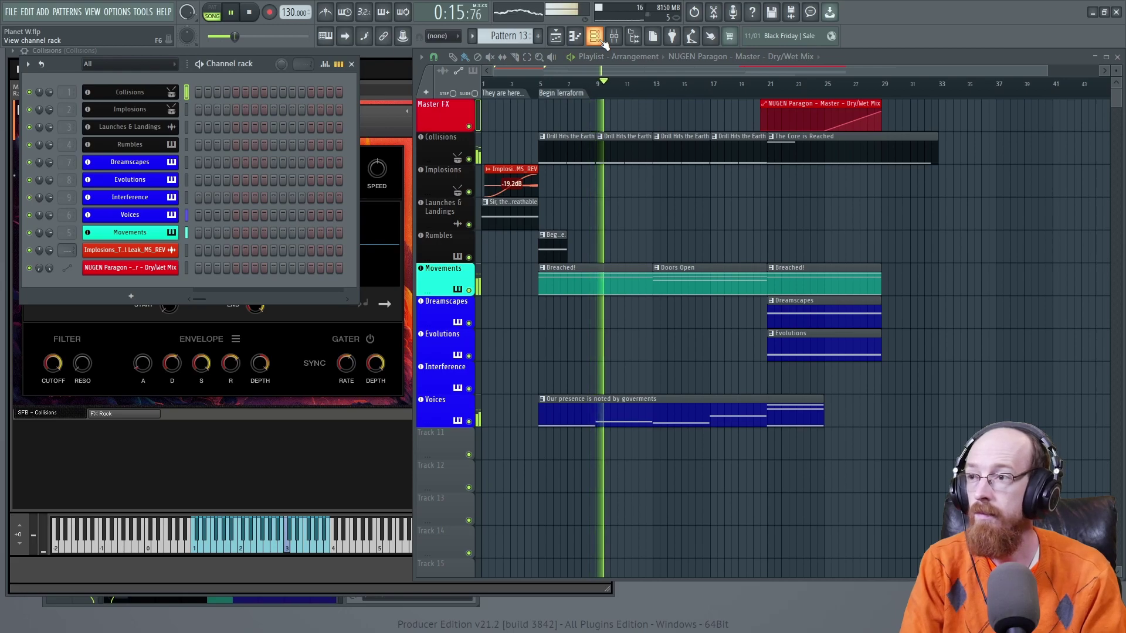
{"action": "left_click", "coordinate": [604, 43]}
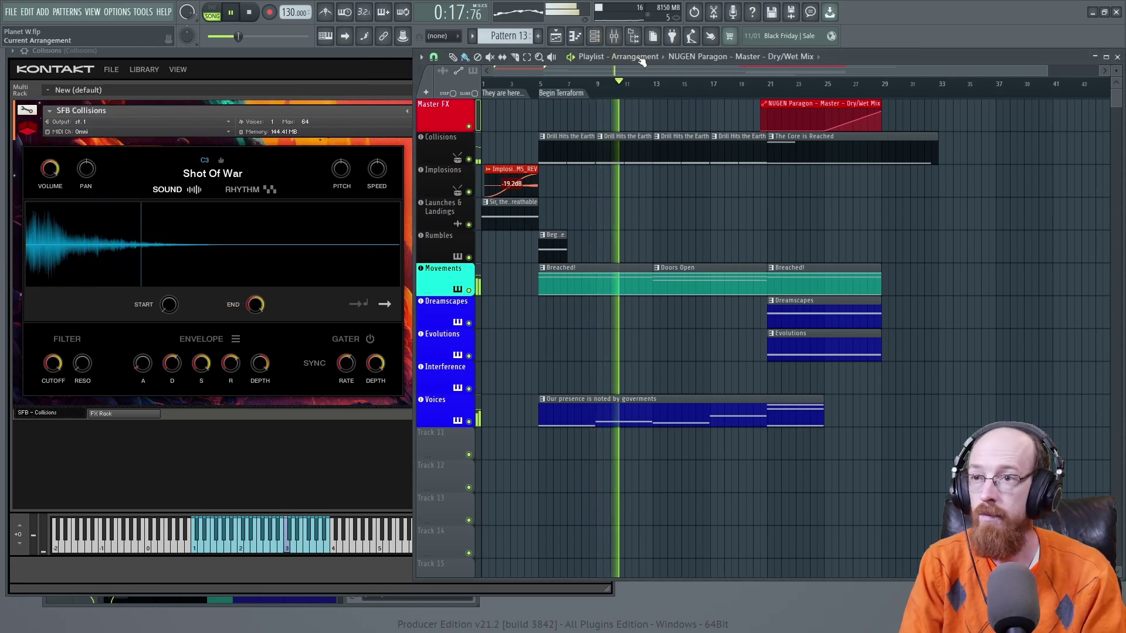
{"action": "left_click", "coordinate": [614, 36]}
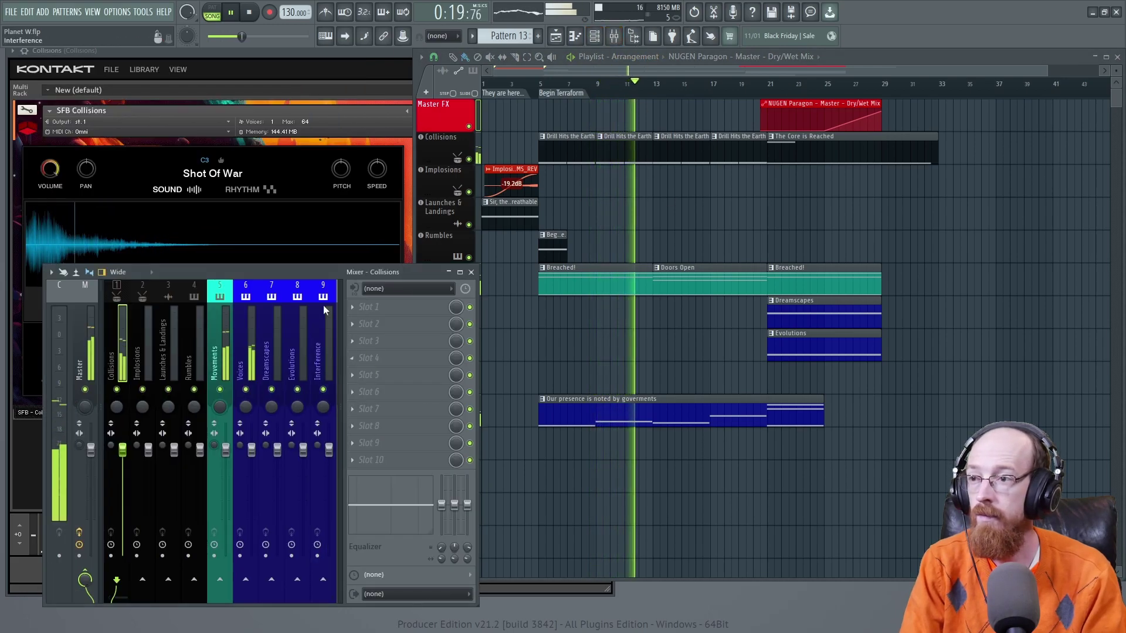
{"action": "left_click_drag", "start_coordinate": [312, 266], "coordinate": [668, 305]}
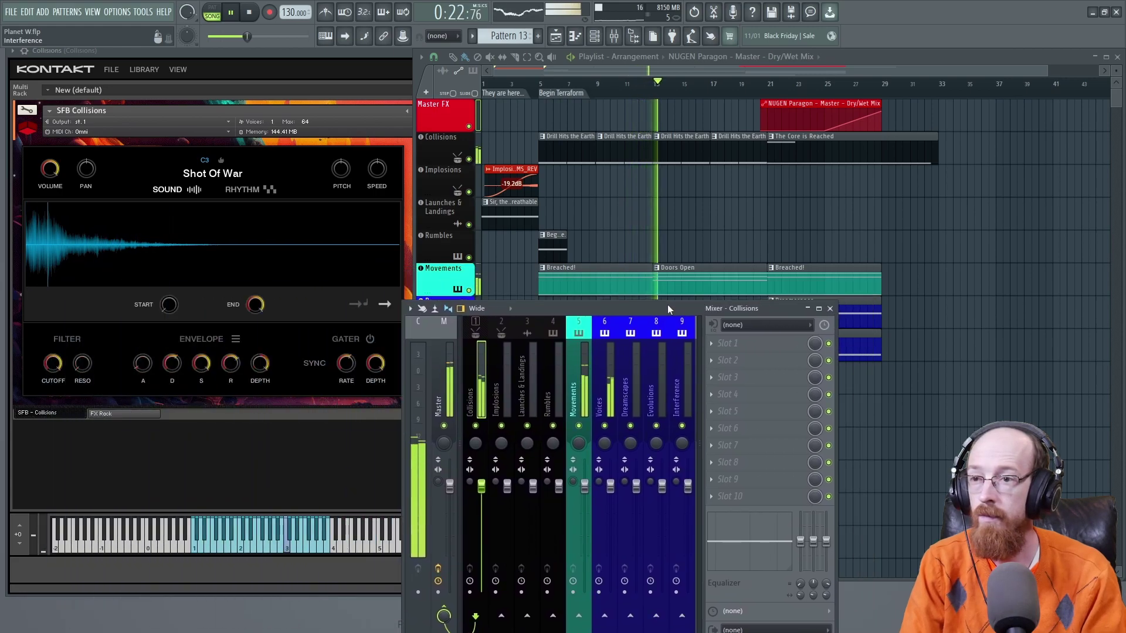
{"action": "left_click", "coordinate": [993, 68]}
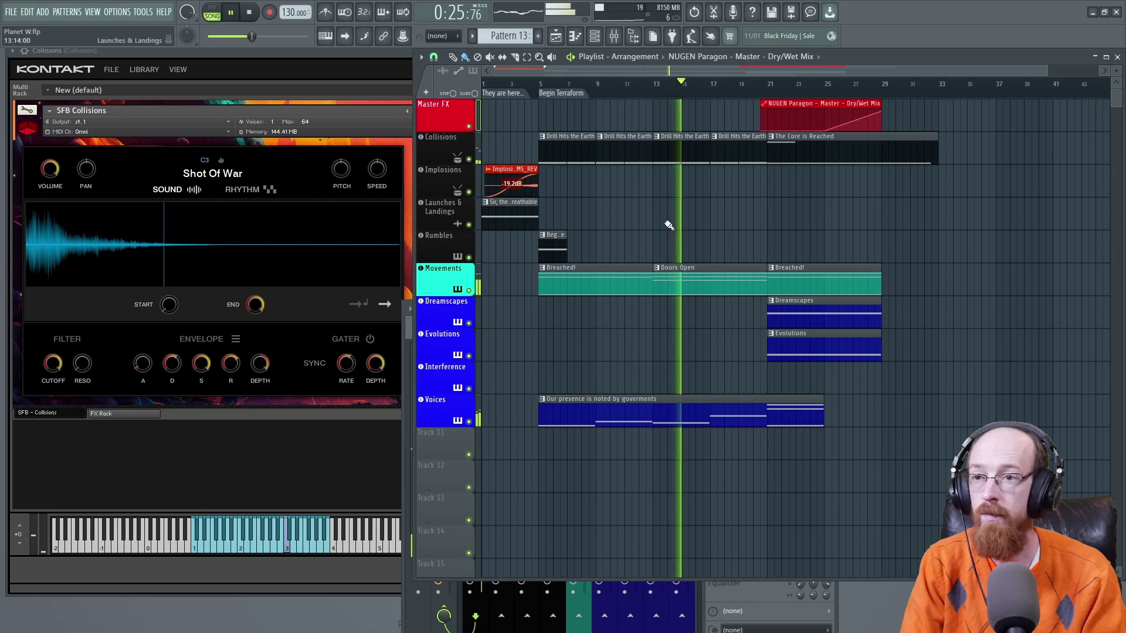
Follow the playlist through to the end of the arrangement and stop playback
{"action": "scroll", "coordinate": [669, 226], "scroll_direction": "up", "scroll_amount": 2}
{"action": "left_click_drag", "start_coordinate": [860, 215], "coordinate": [727, 233]}
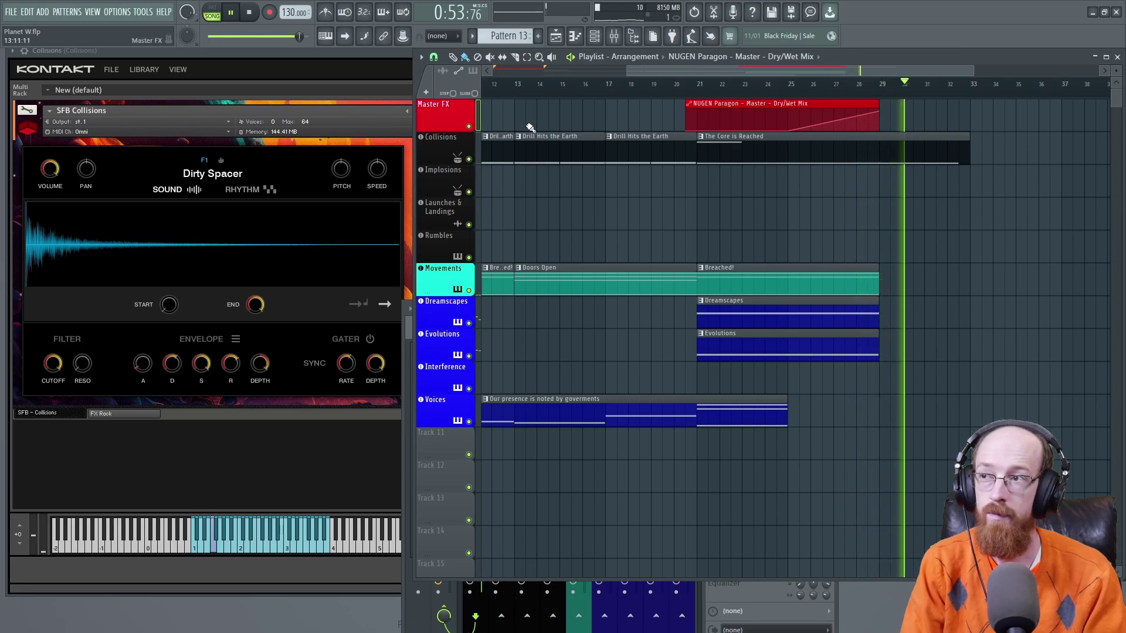
{"action": "left_click", "coordinate": [250, 12]}
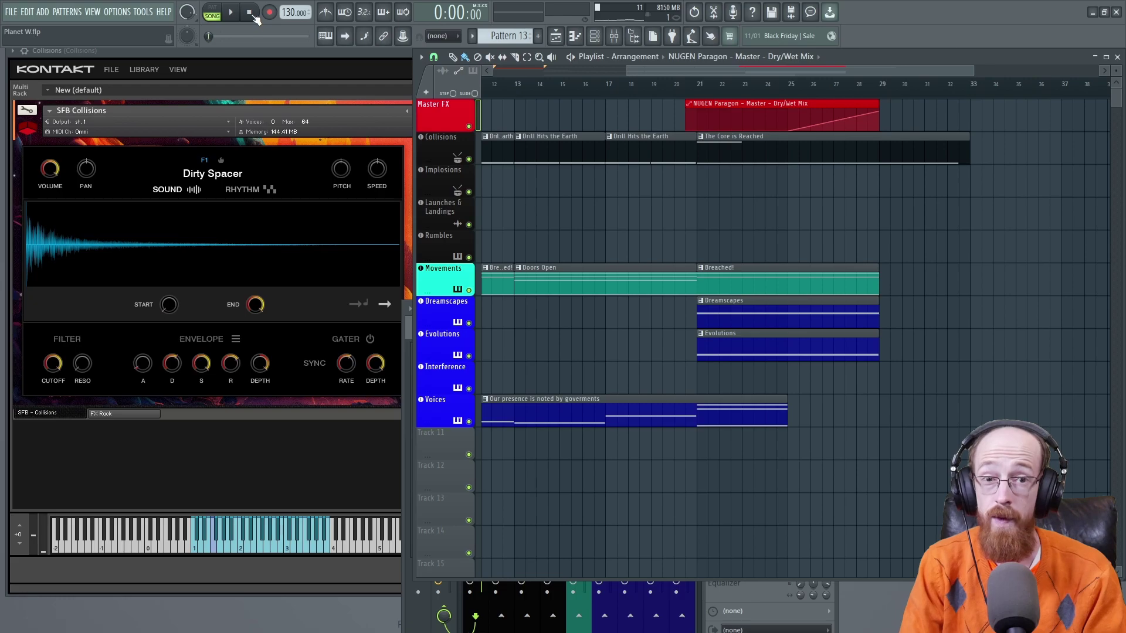
{"action": "left_click", "coordinate": [296, 58]}
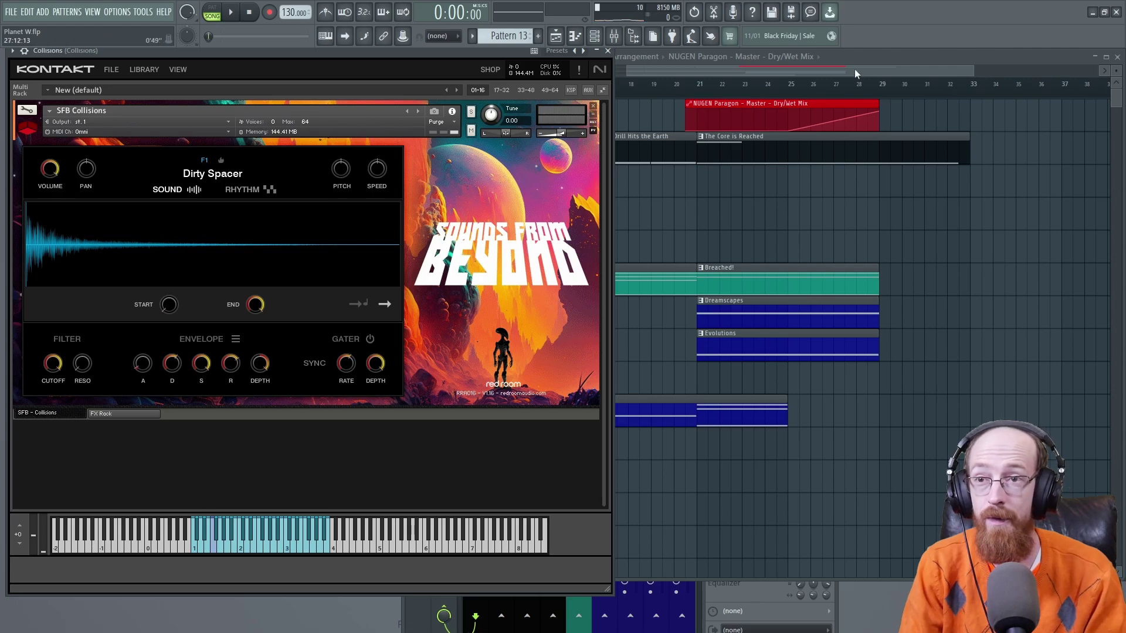
{"action": "left_click", "coordinate": [765, 149]}
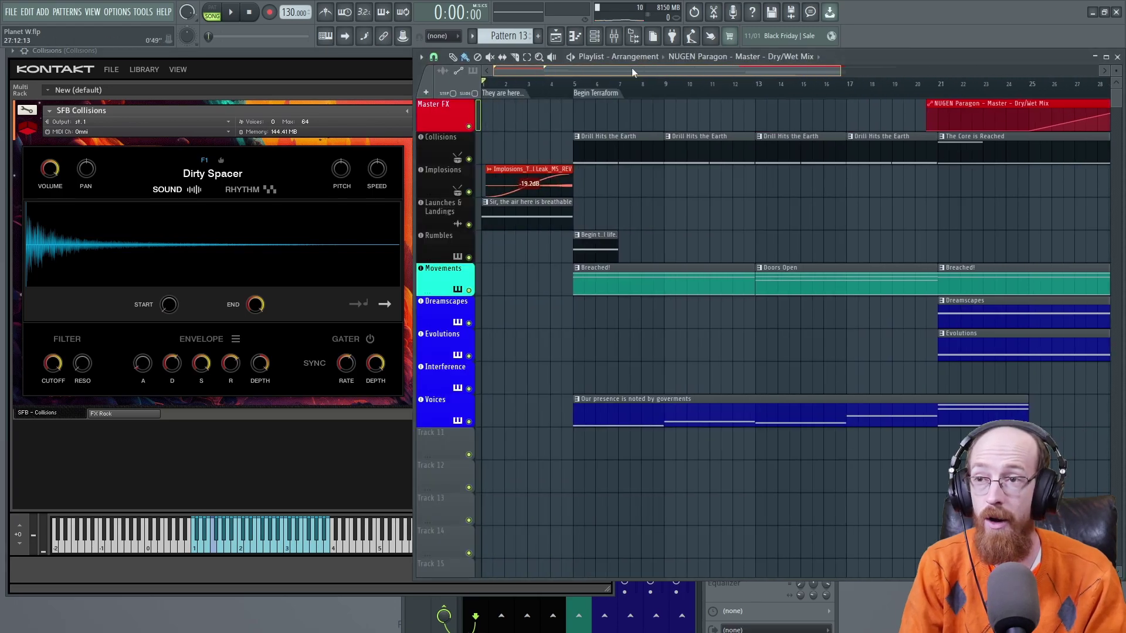
{"action": "left_click", "coordinate": [368, 50]}
{"action": "left_click", "coordinate": [619, 36]}
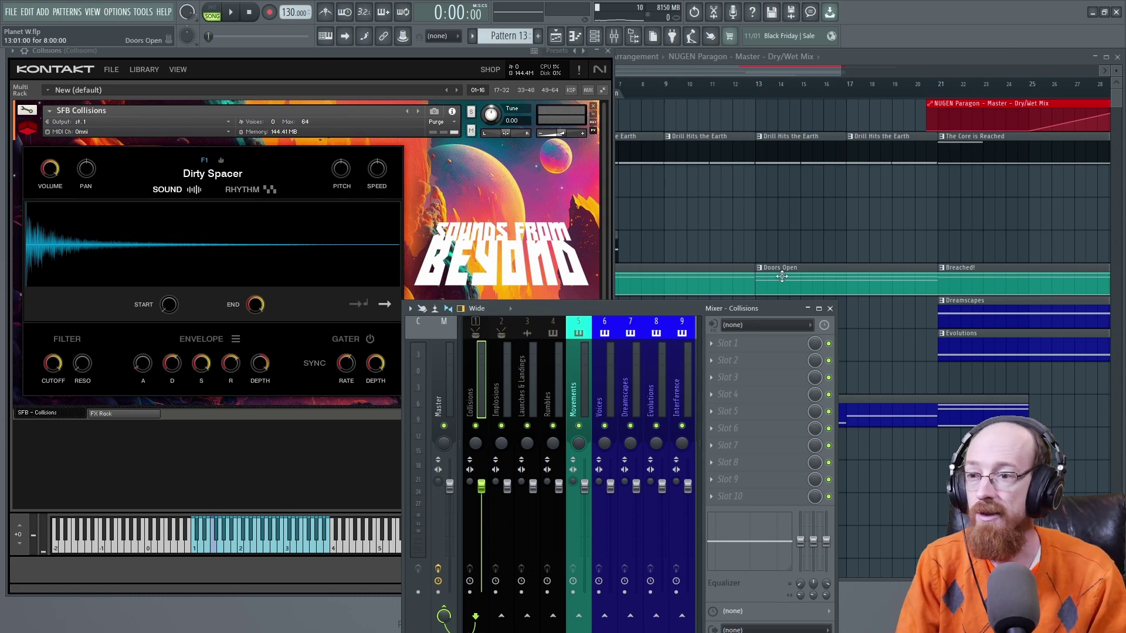
{"action": "left_click", "coordinate": [794, 73]}
Select the Master track in the mixer to examine its effect slots alongside the Master FX automation in the playlist
{"action": "scroll", "coordinate": [797, 85], "scroll_direction": "down", "scroll_amount": 3}
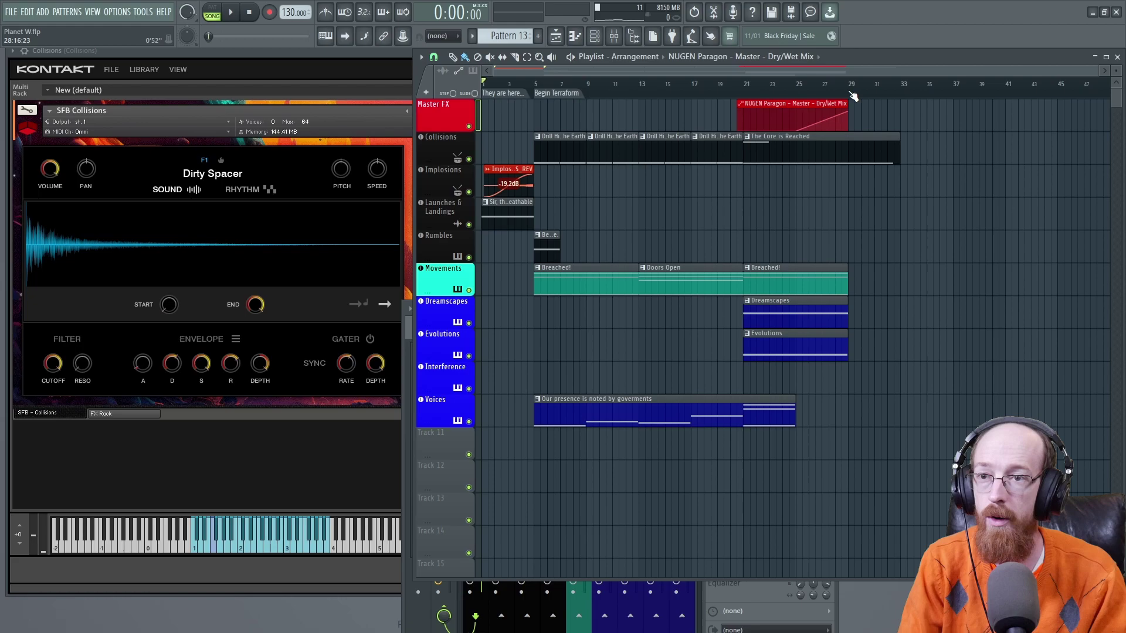
{"action": "left_click_drag", "start_coordinate": [853, 95], "coordinate": [467, 110]}
{"action": "key", "text": "ctrl+d"}
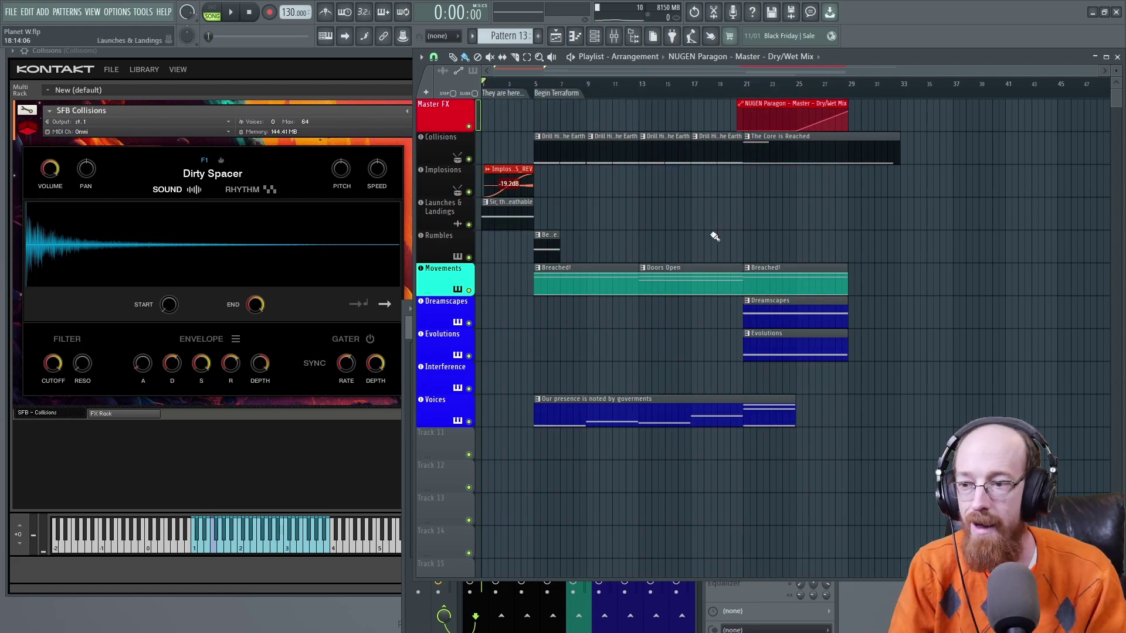
{"action": "left_click", "coordinate": [405, 587]}
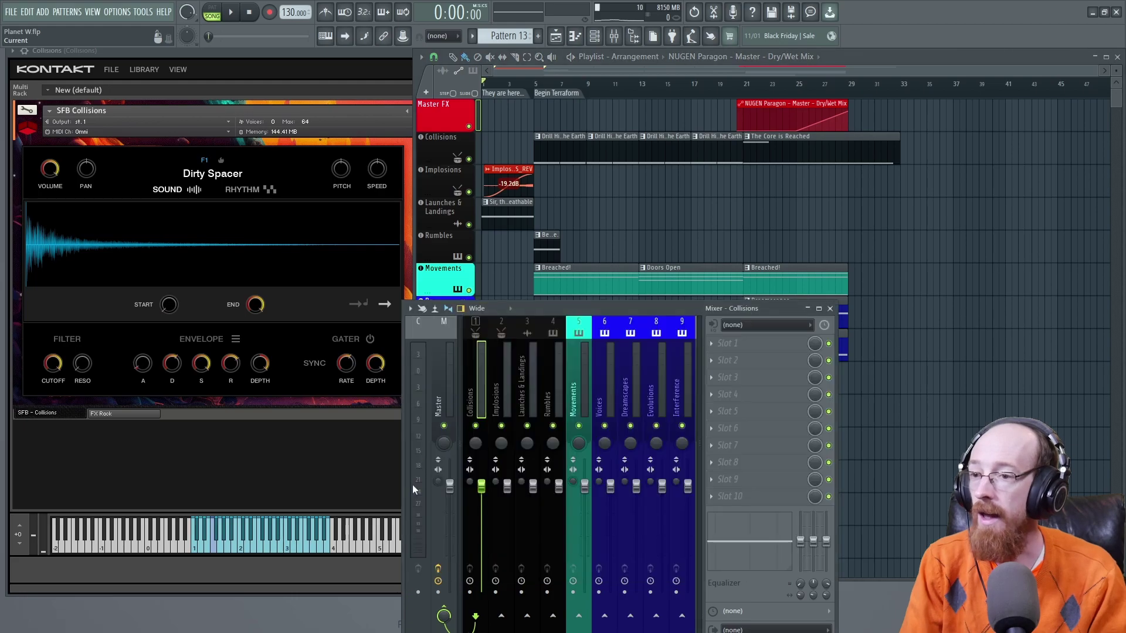
{"action": "left_click", "coordinate": [451, 391]}
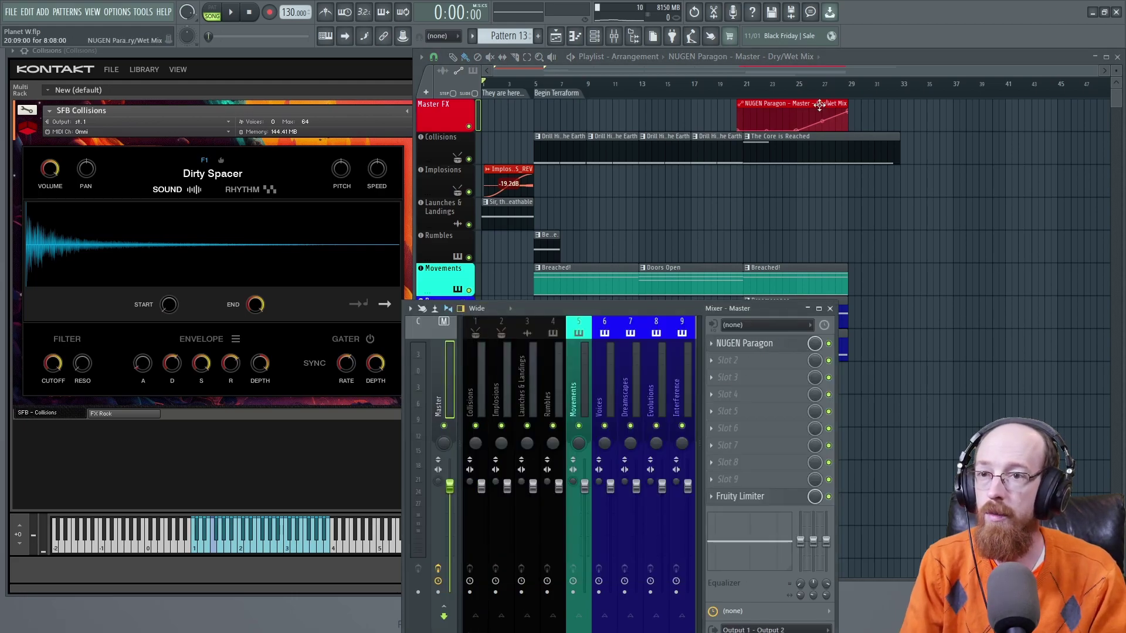
{"action": "left_click", "coordinate": [808, 140]}
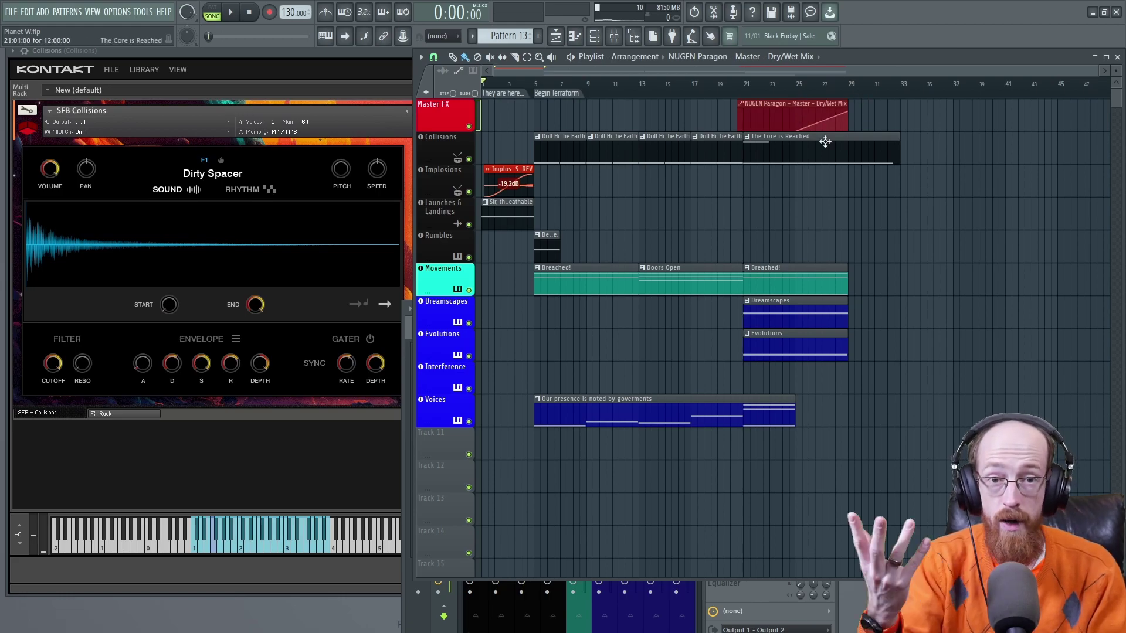
Audition the end of the arrangement from about bar 24 with the Master FX track temporarily muted
{"action": "left_click", "coordinate": [469, 126]}
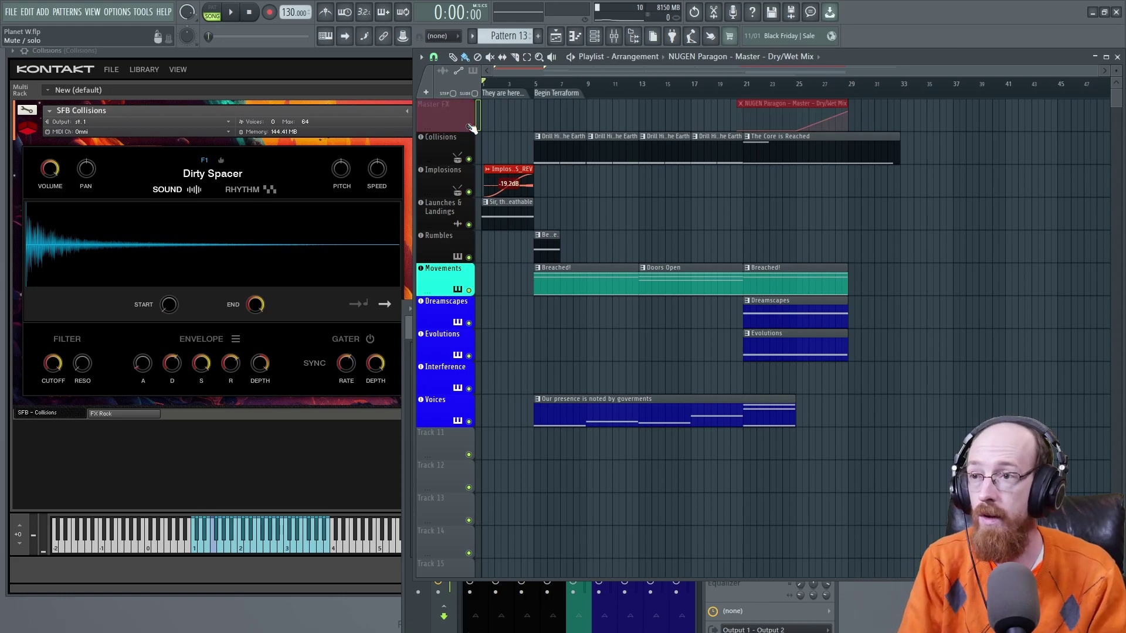
{"action": "left_click", "coordinate": [796, 86]}
{"action": "key", "text": "space"}
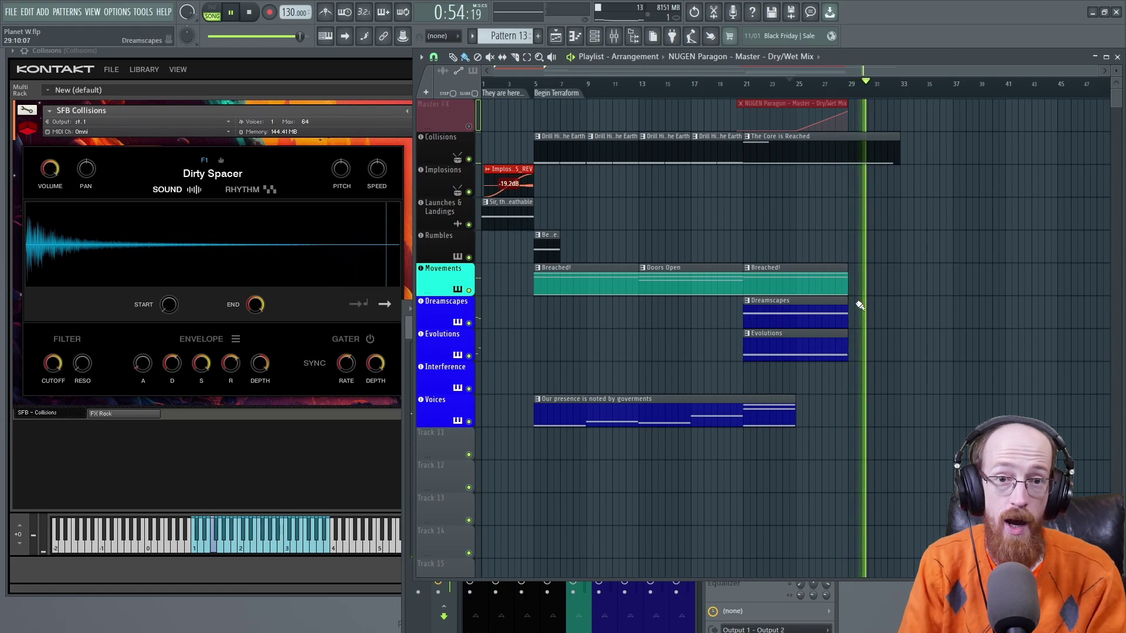
{"action": "key", "text": "space"}
{"action": "left_click", "coordinate": [469, 127]}
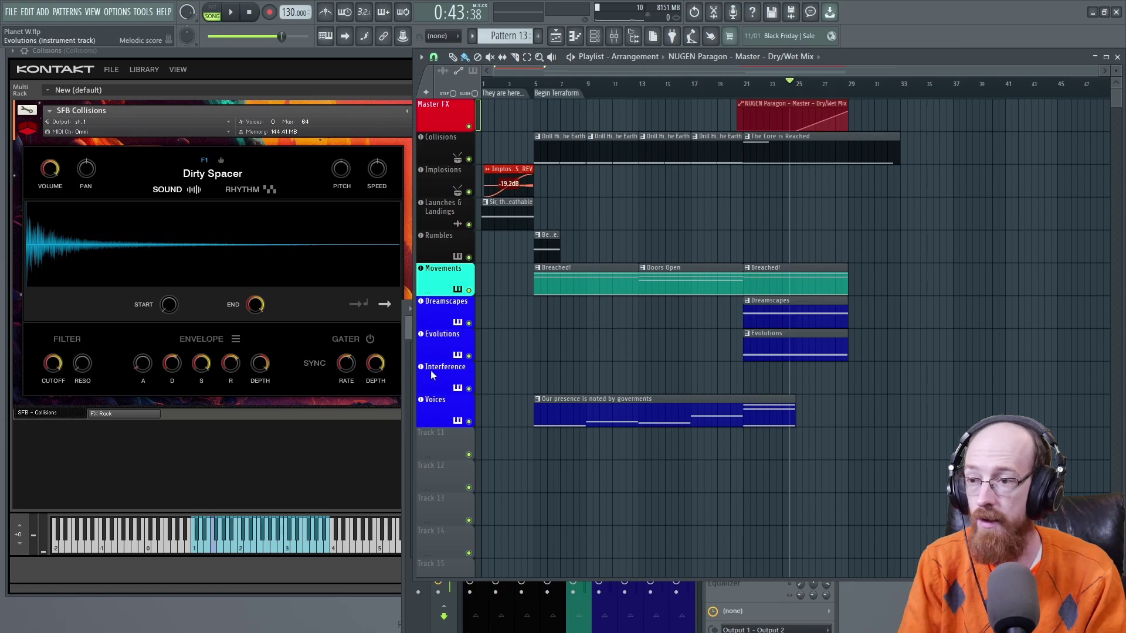
Close the Collisions instrument window and move the playhead to the Begin Terraform marker to examine the opening clips
{"action": "left_click", "coordinate": [349, 55]}
{"action": "left_click", "coordinate": [608, 51]}
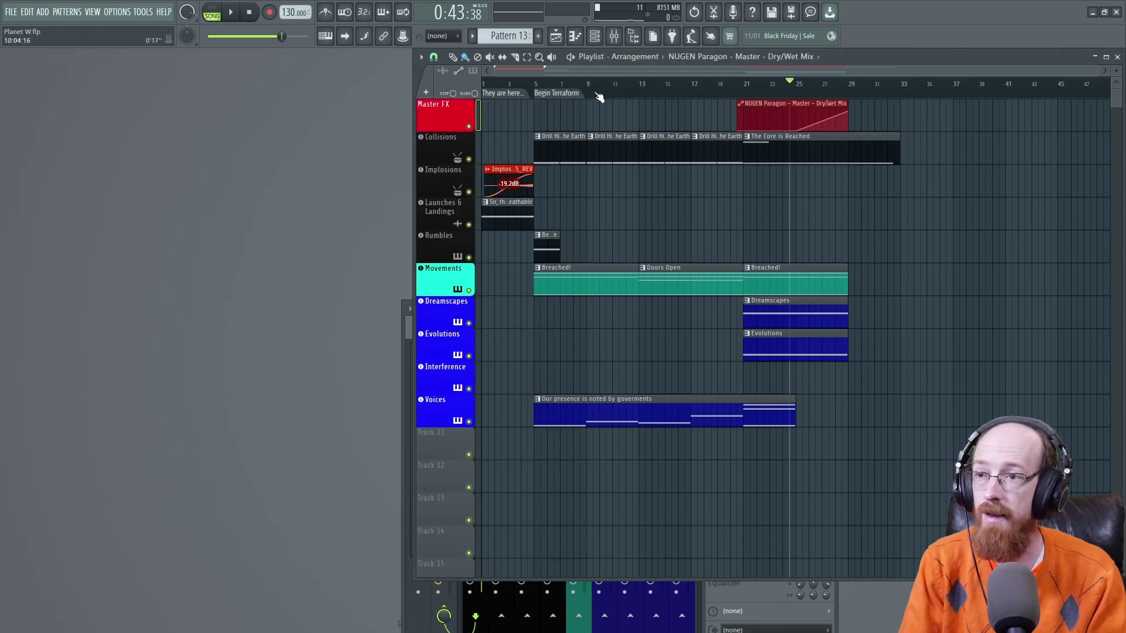
{"action": "left_click", "coordinate": [539, 85]}
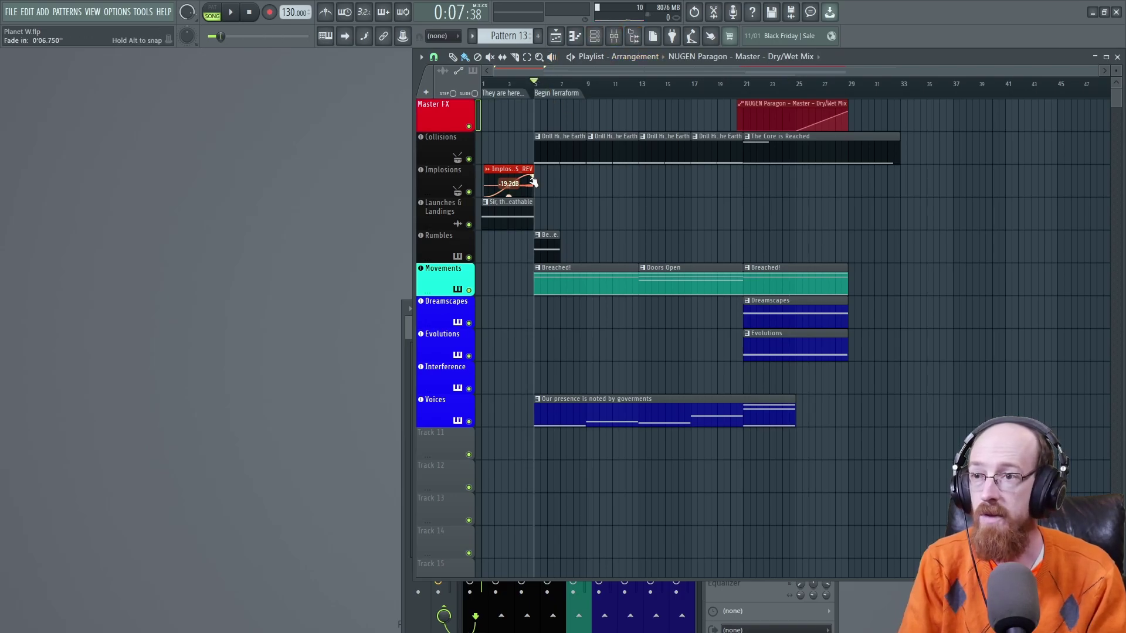
{"action": "scroll", "coordinate": [557, 198], "scroll_direction": "up", "scroll_amount": 3}
{"action": "left_click_drag", "start_coordinate": [699, 201], "coordinate": [787, 203]}
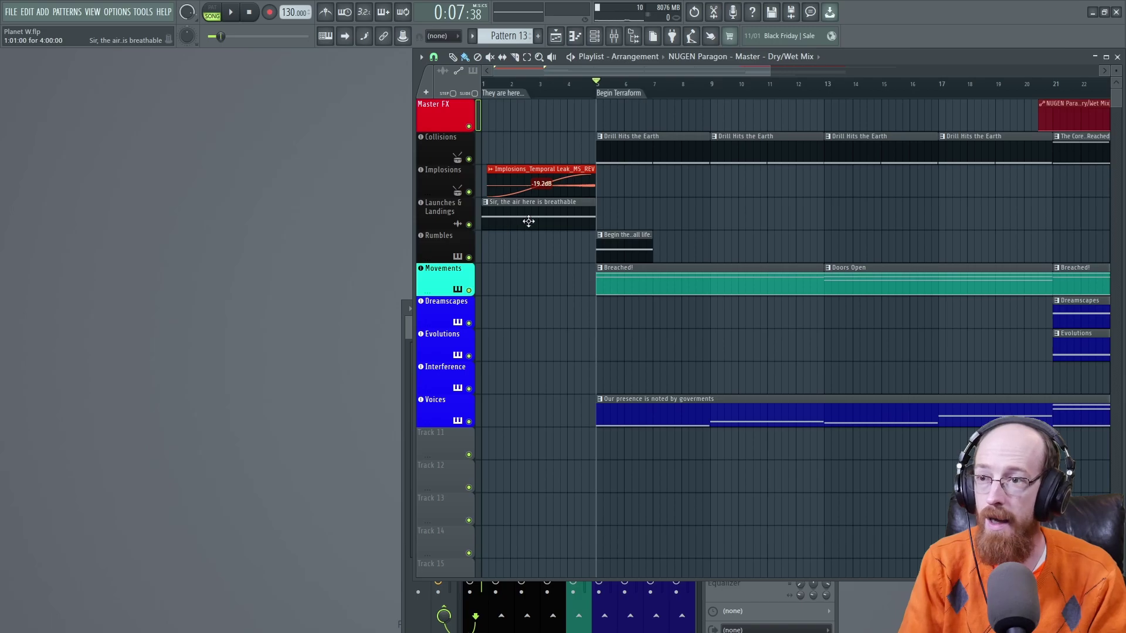
{"action": "left_click_drag", "start_coordinate": [527, 222], "coordinate": [589, 220]}
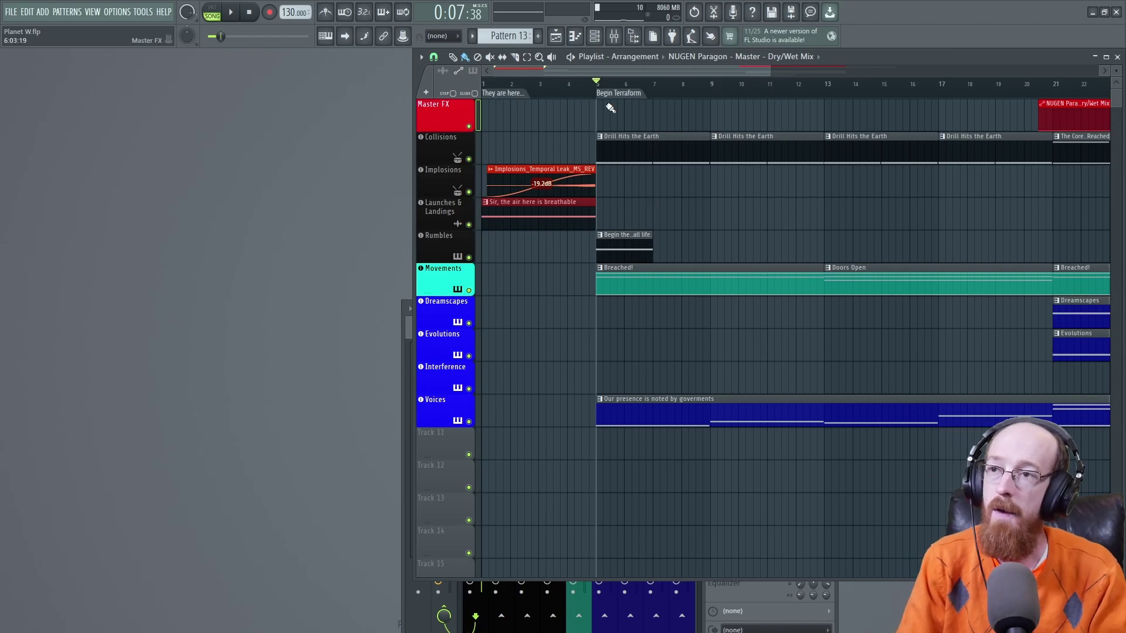
Open the Collisions instrument from the channel rack and move its window so the rack's channel controls stay visible
{"action": "key", "text": "F6"}
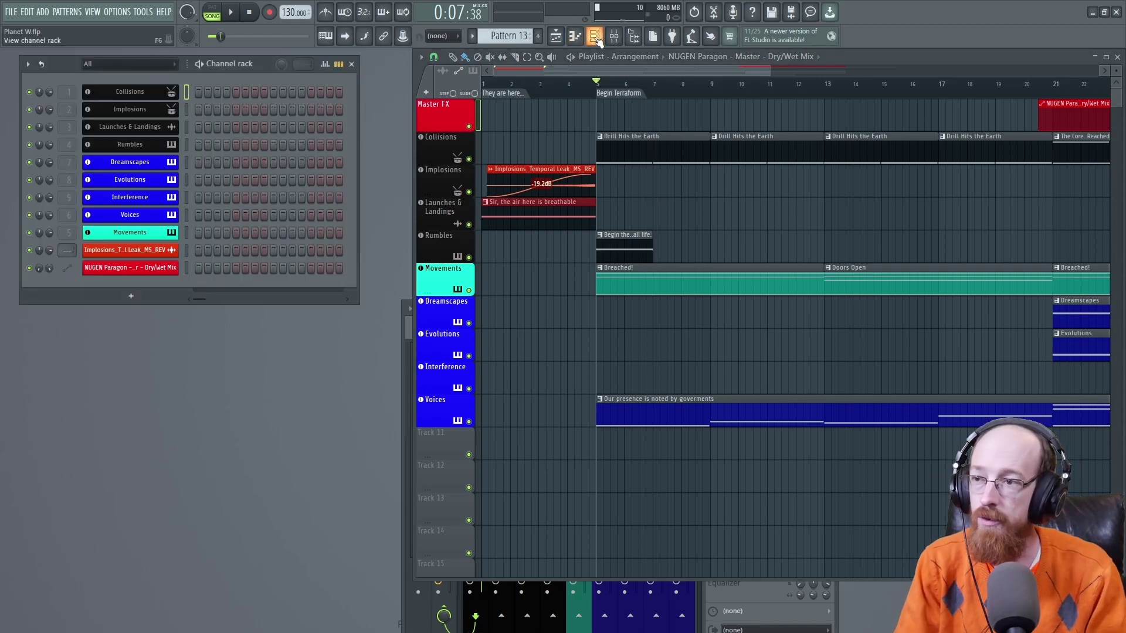
{"action": "left_click", "coordinate": [130, 92]}
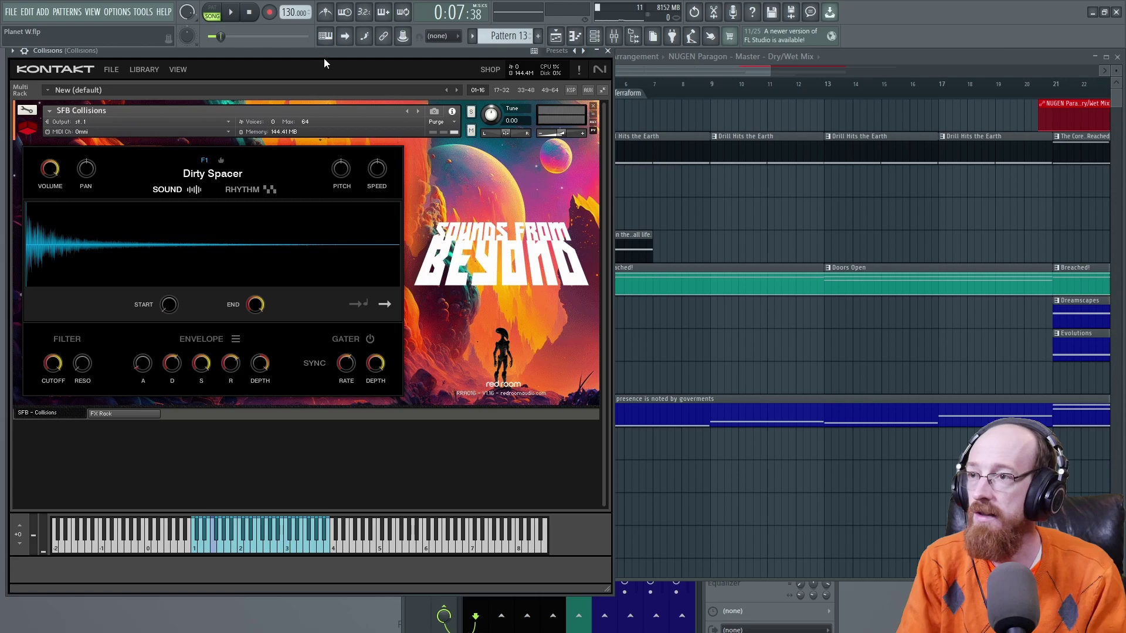
{"action": "left_click_drag", "start_coordinate": [325, 59], "coordinate": [419, 61]}
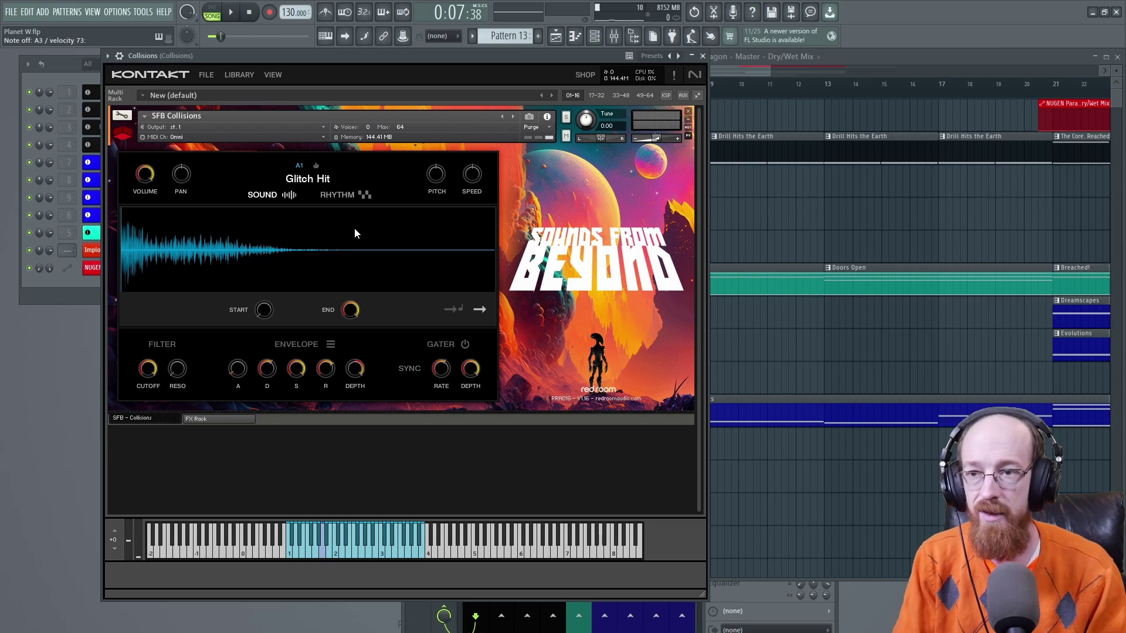
Switch to File Explorer to view the Implosions sample folder of Sounds From Beyond, and return to the Collisions instrument
{"action": "left_click", "coordinate": [758, 77]}
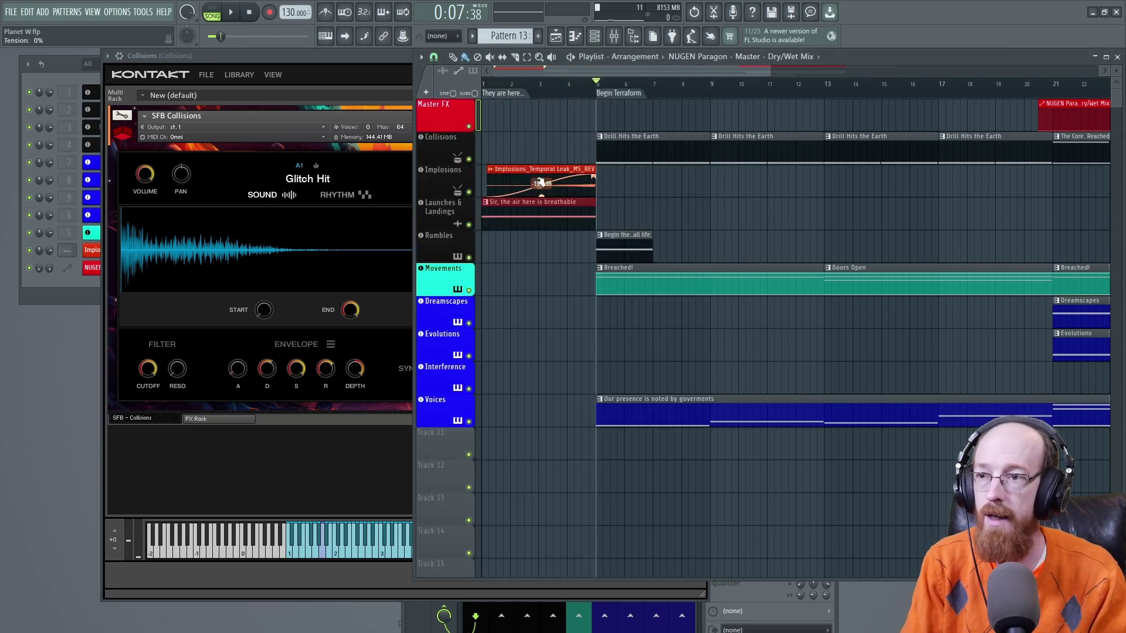
{"action": "key", "text": "super"}
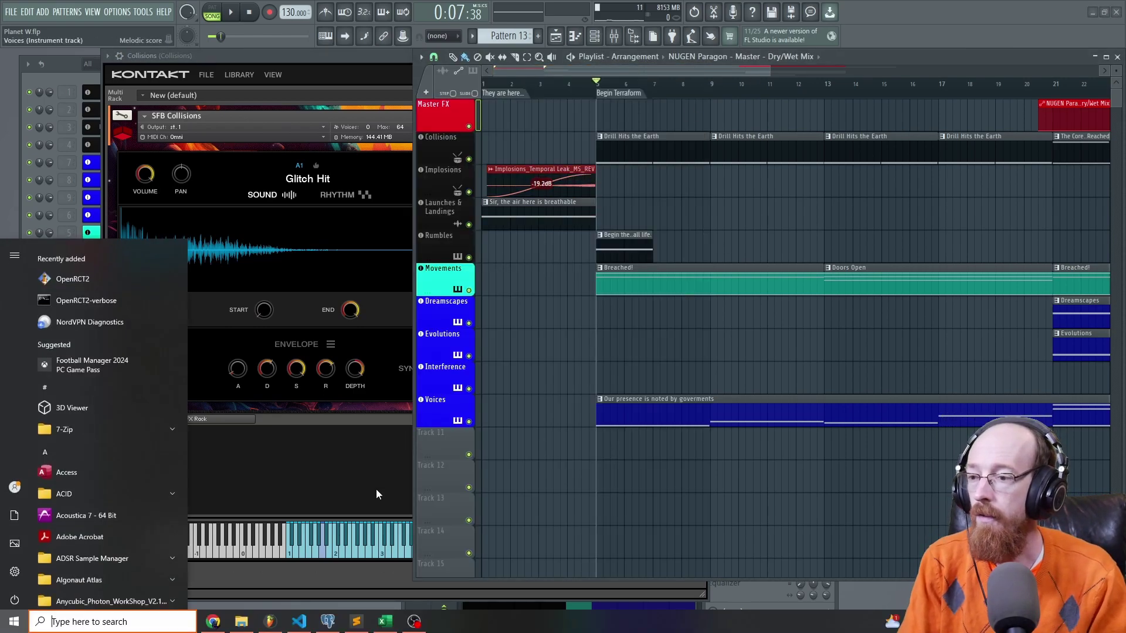
{"action": "left_click", "coordinate": [243, 624]}
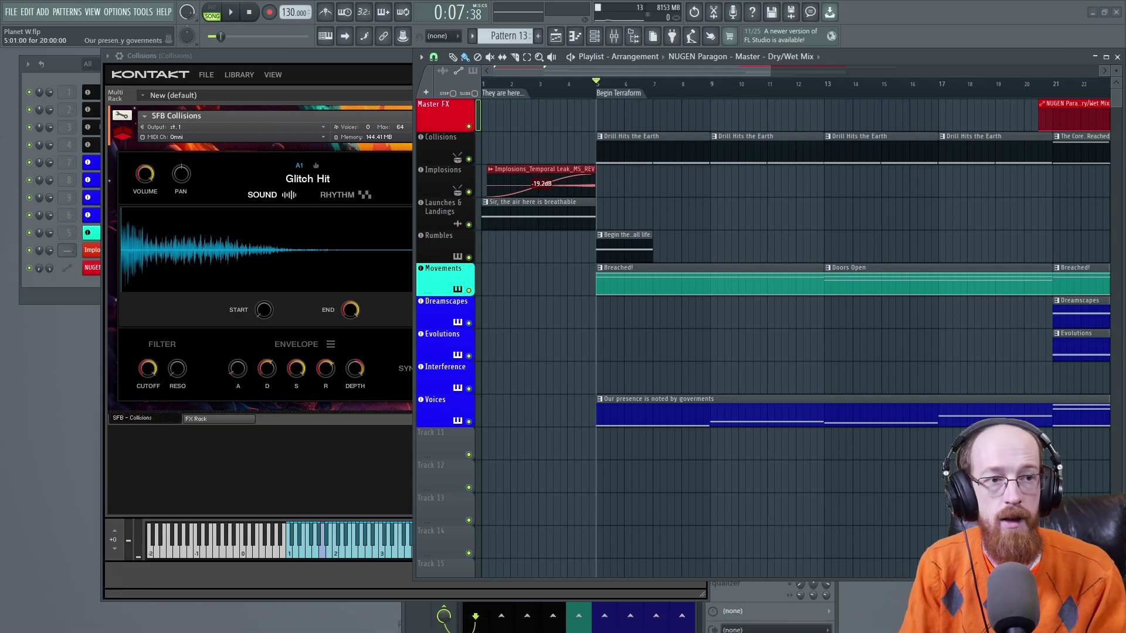
{"action": "left_click_drag", "start_coordinate": [1125, 111], "coordinate": [555, 105]}
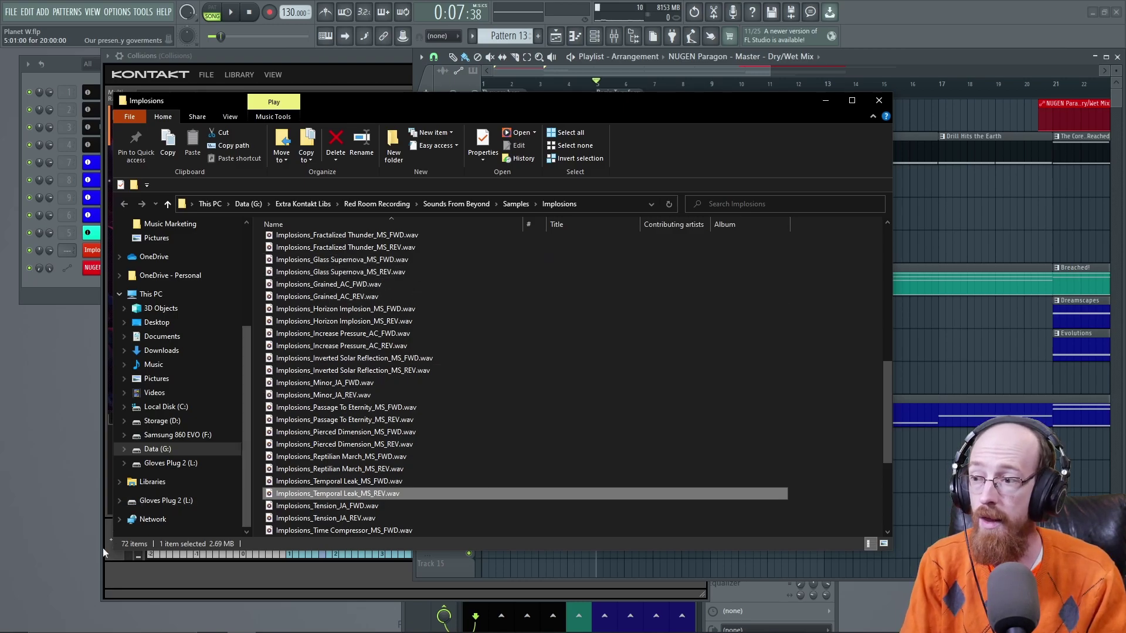
{"action": "left_click", "coordinate": [170, 581]}
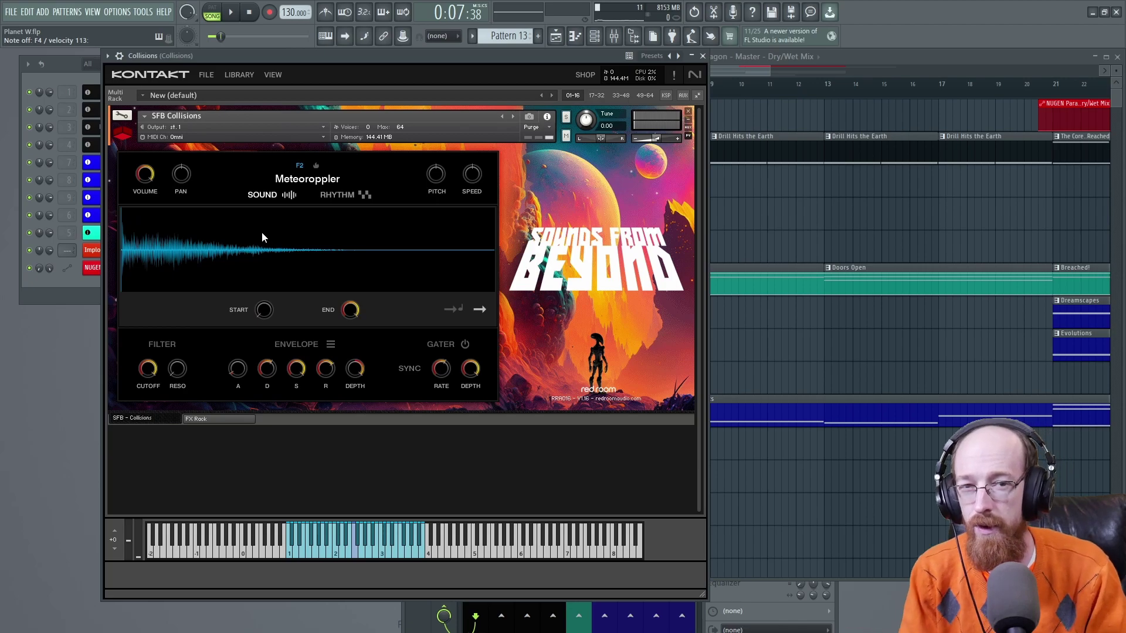
Examine the Rhythm page and the empty FX Rack of the Collisions instrument, and return to its Sound page
{"action": "left_click", "coordinate": [364, 195]}
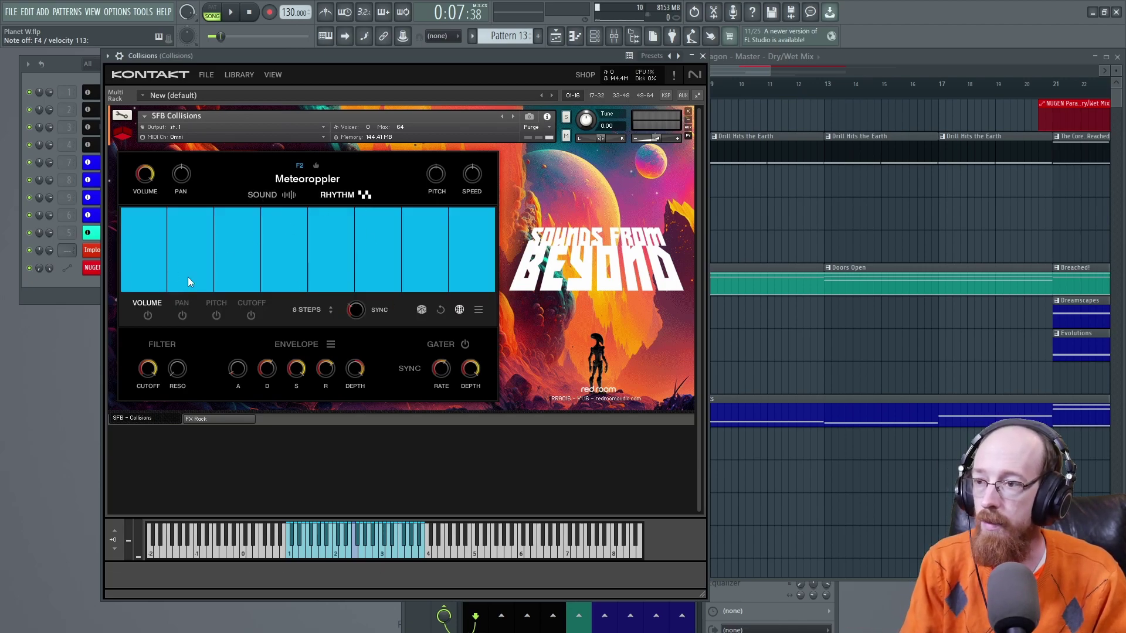
{"action": "left_click", "coordinate": [293, 196]}
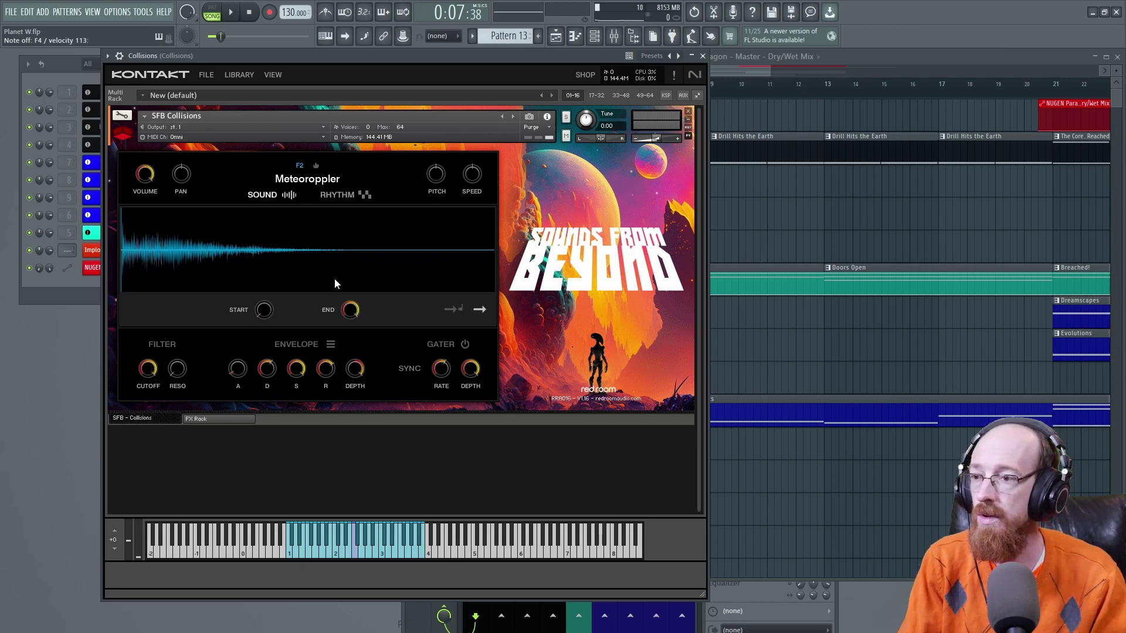
{"action": "left_click", "coordinate": [229, 419]}
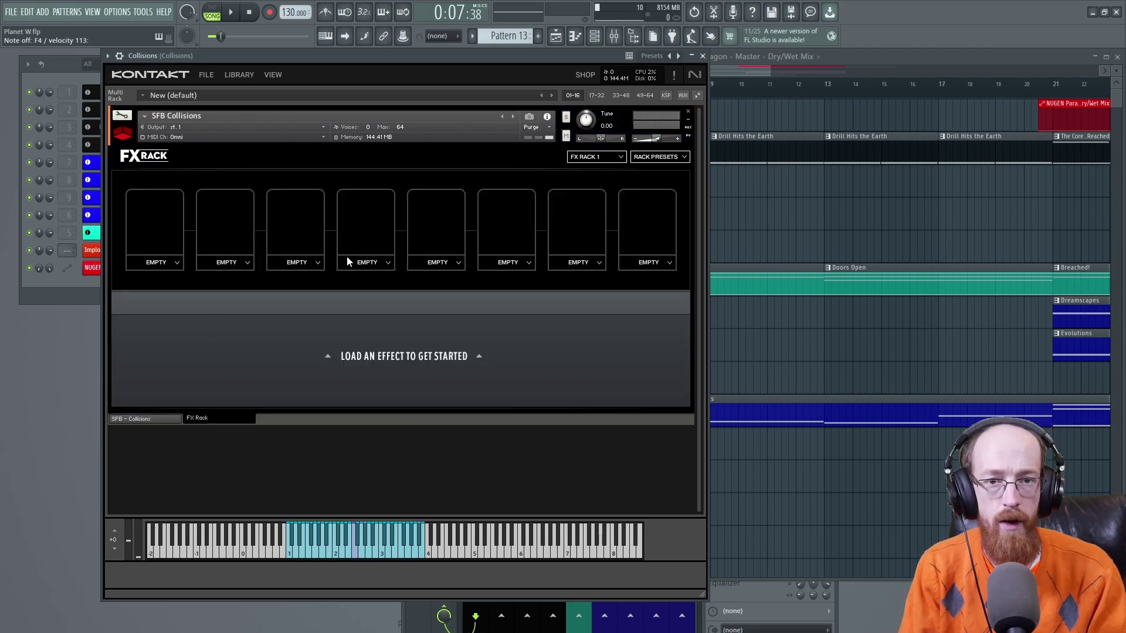
{"action": "left_click", "coordinate": [153, 420]}
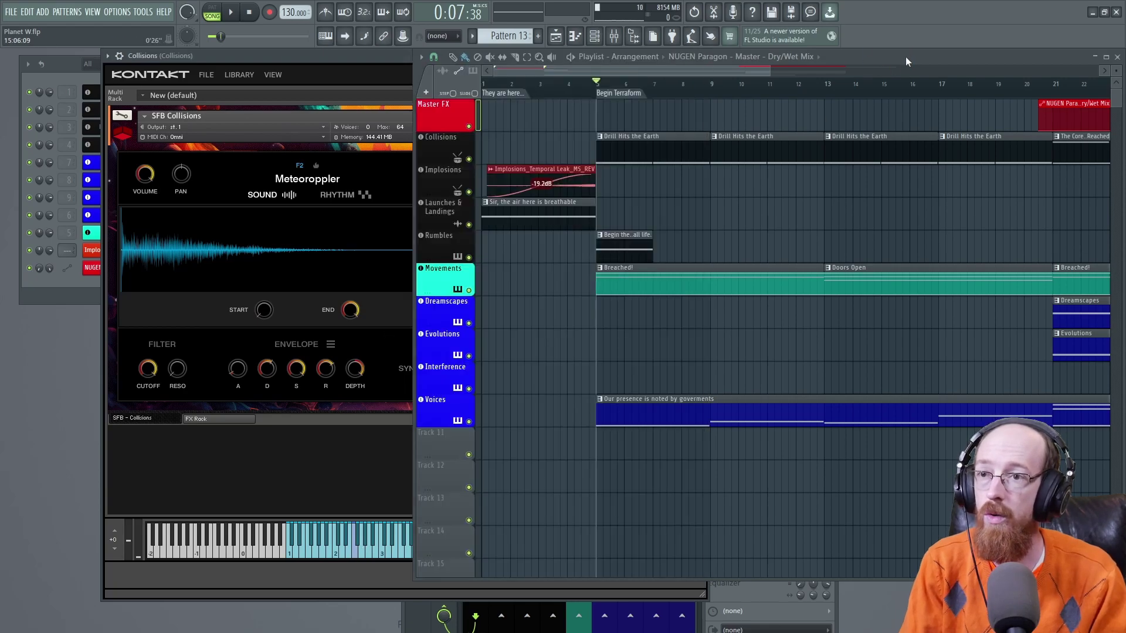
Select the first Drill Hits the Earth clip, solo the Collisions track, and play it from the Begin Terraform marker
{"action": "left_click", "coordinate": [628, 150]}
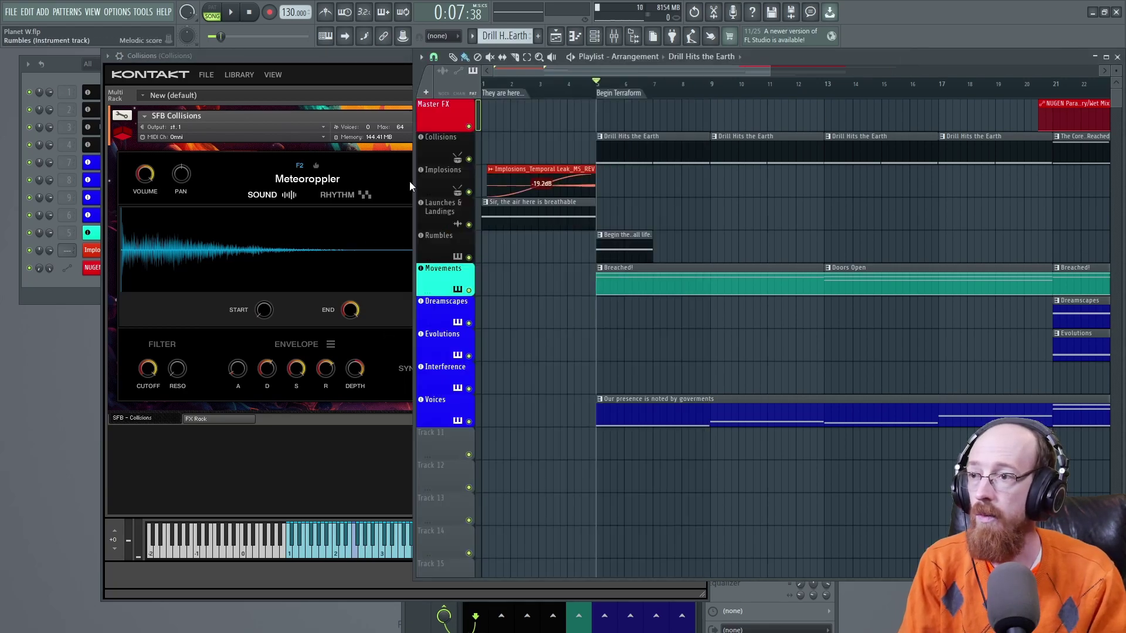
{"action": "right_click", "coordinate": [468, 159]}
{"action": "key", "text": "space"}
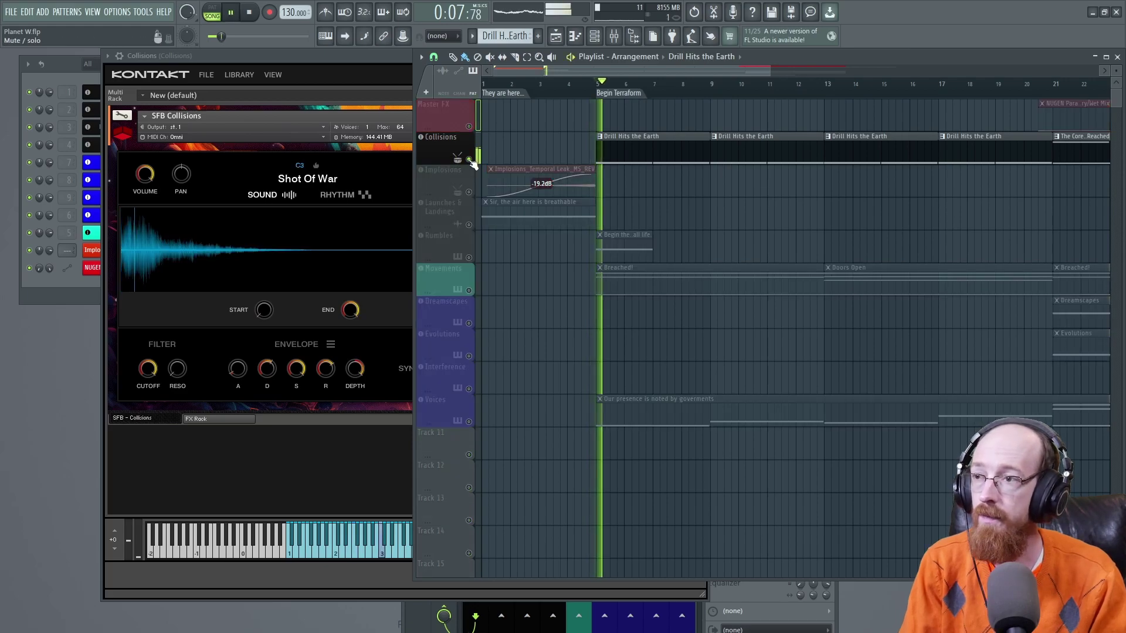
{"action": "key", "text": "space"}
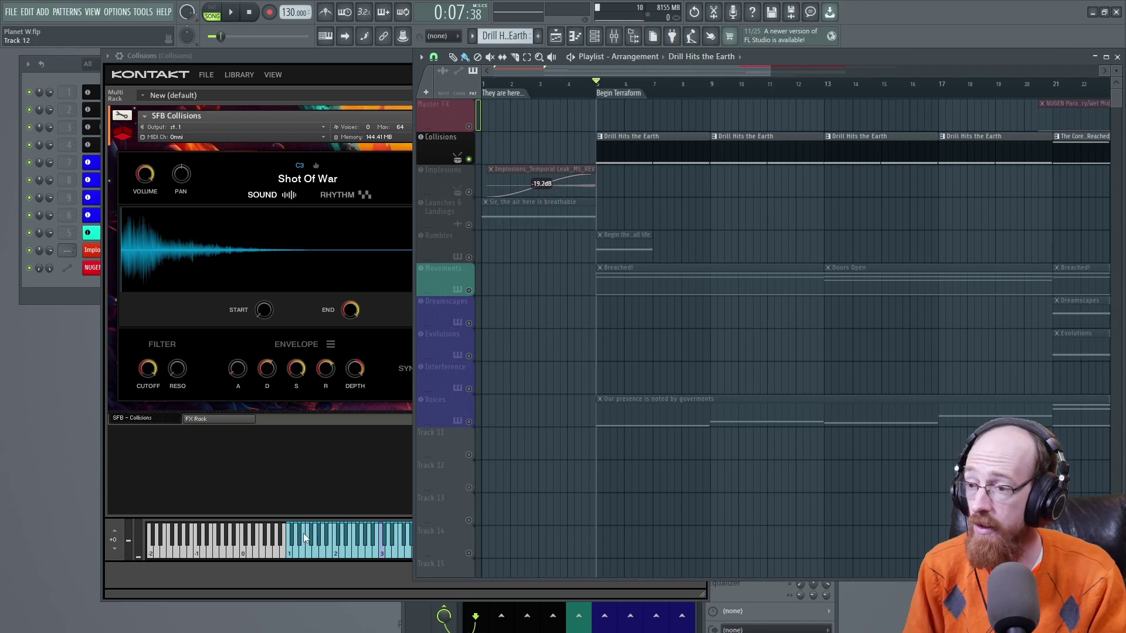
Bring the Collisions instrument forward and close it, and open the Implosions instrument with its window placed near the channel rack
{"action": "left_click", "coordinate": [224, 583]}
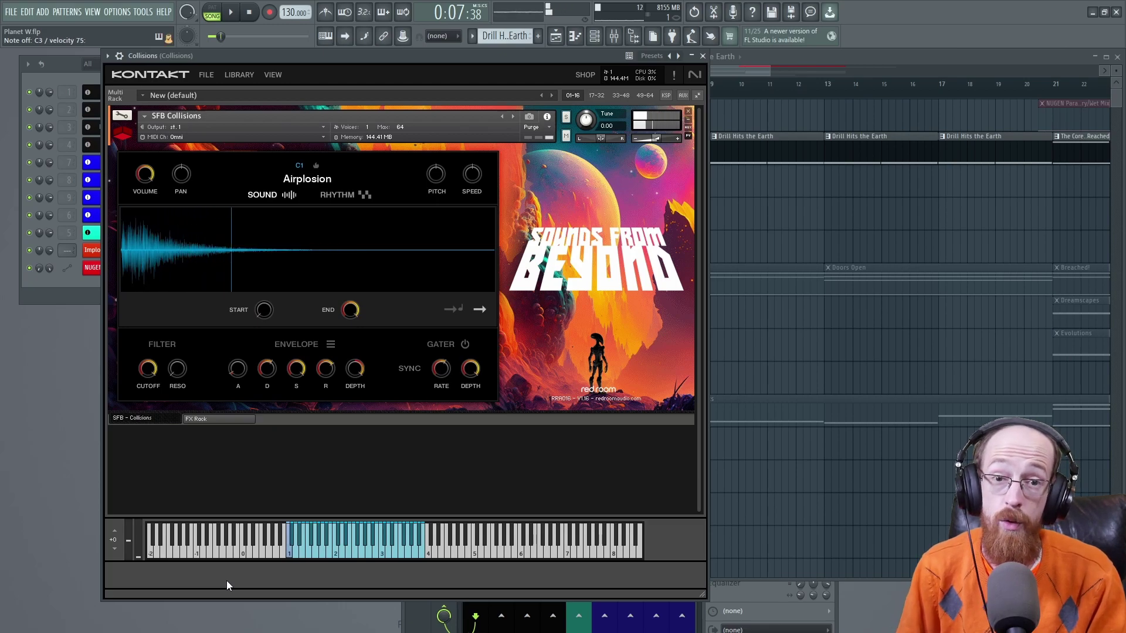
{"action": "left_click", "coordinate": [52, 294]}
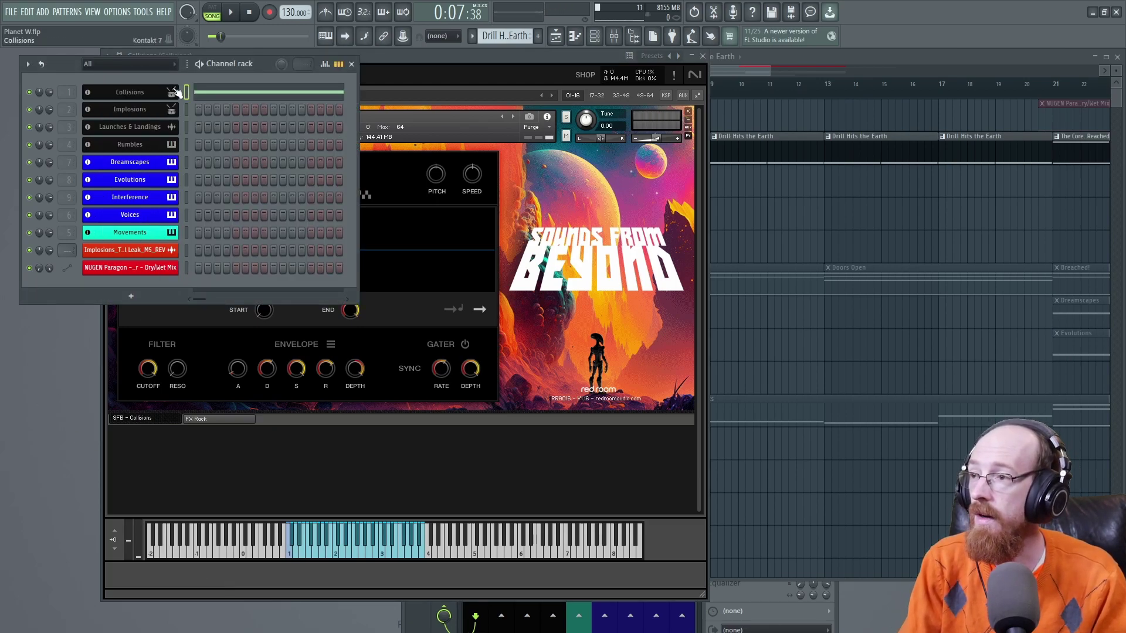
{"action": "left_click", "coordinate": [147, 93]}
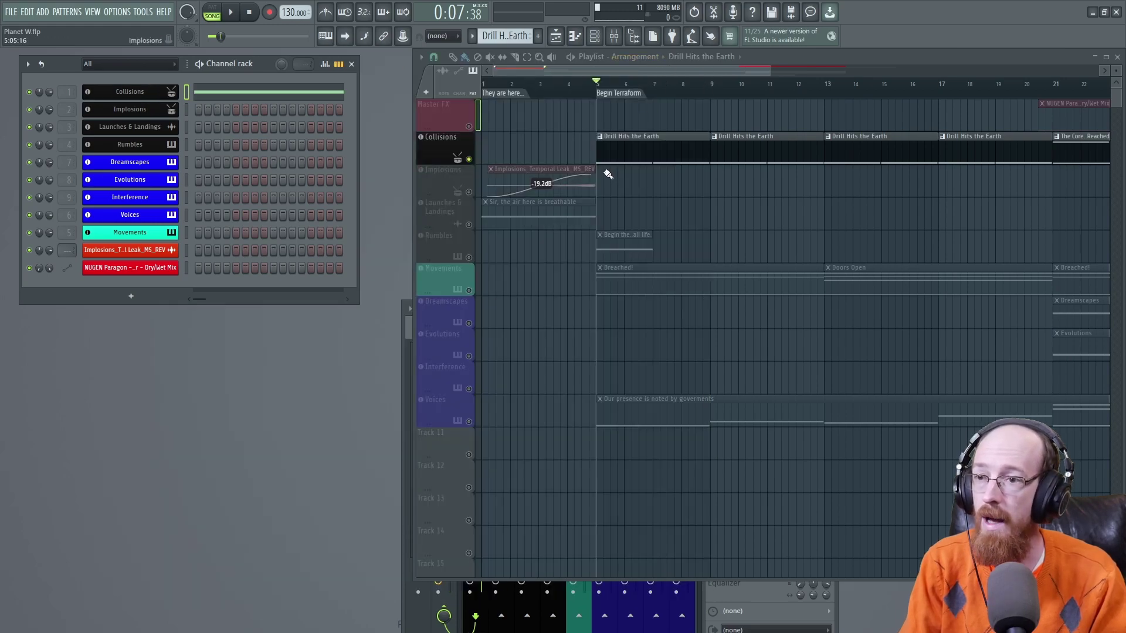
{"action": "left_click", "coordinate": [145, 113]}
{"action": "left_click_drag", "start_coordinate": [532, 89], "coordinate": [490, 75]}
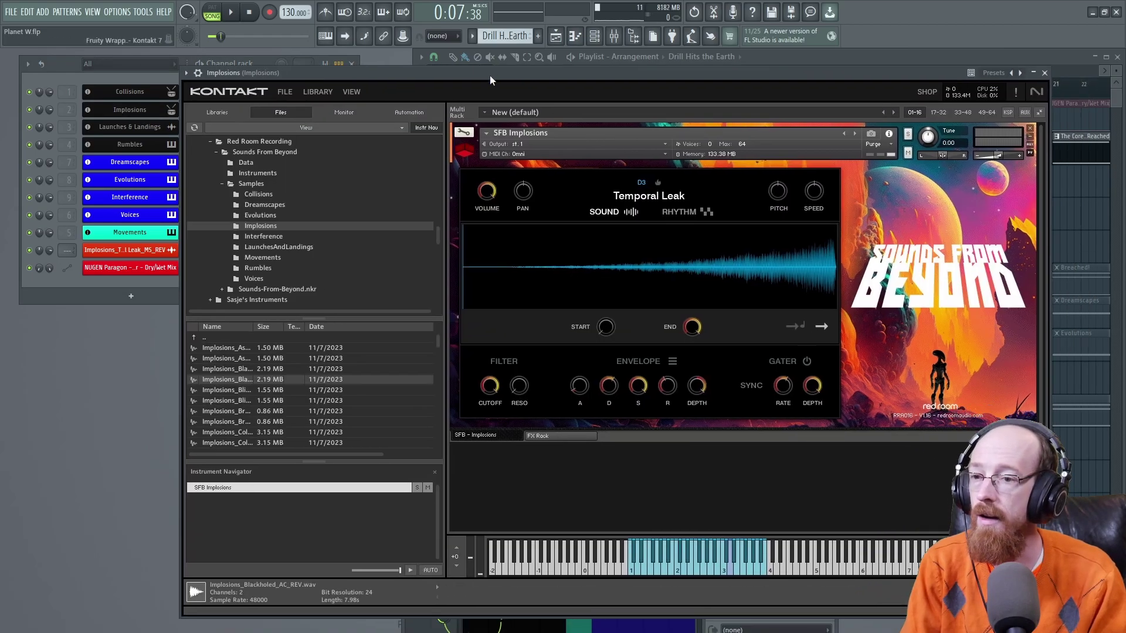
Toggle Temporal Leak's reverse playback on and off, and audition Fractalized Thunder, Inverted Solar Reflection, Time Compressor and Glass Supernova
{"action": "left_click", "coordinate": [819, 326]}
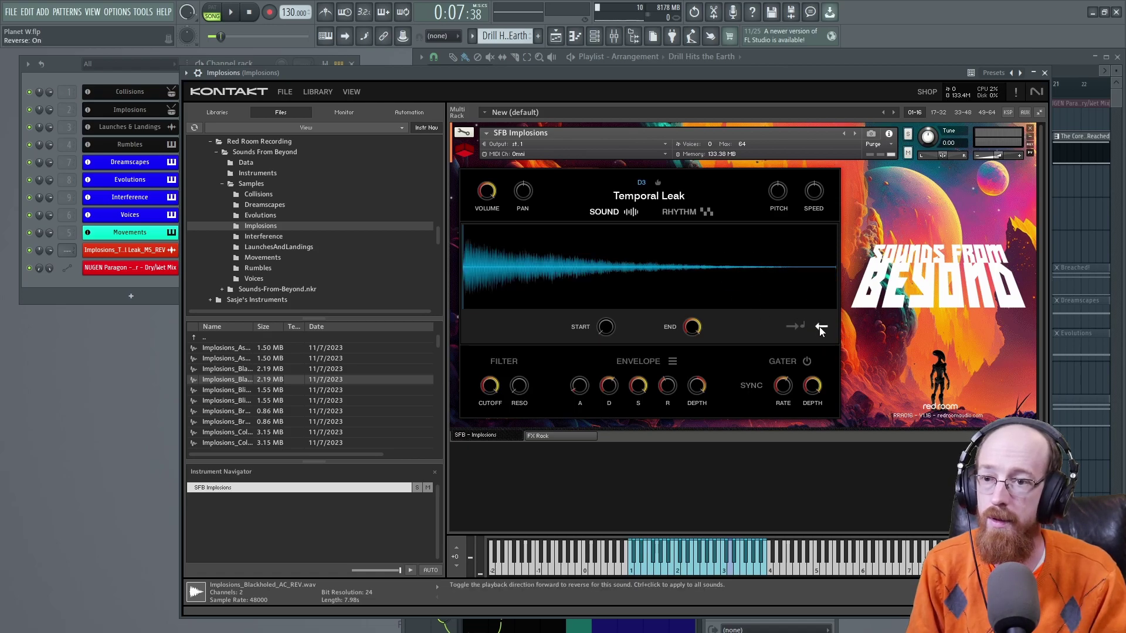
{"action": "left_click", "coordinate": [821, 326]}
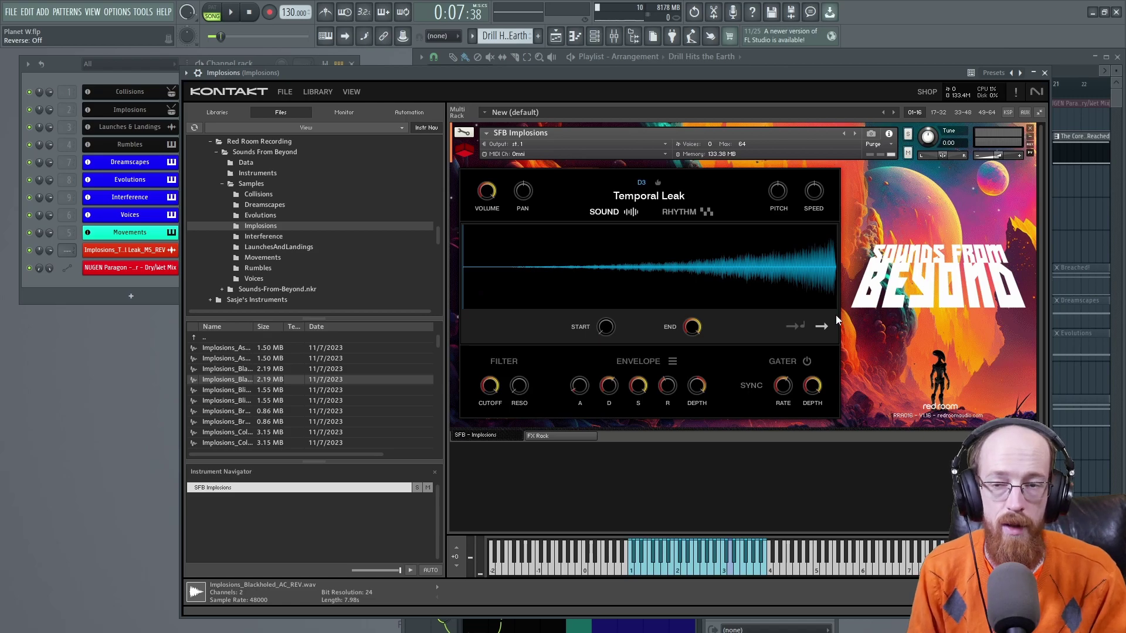
{"action": "key", "text": "c"}
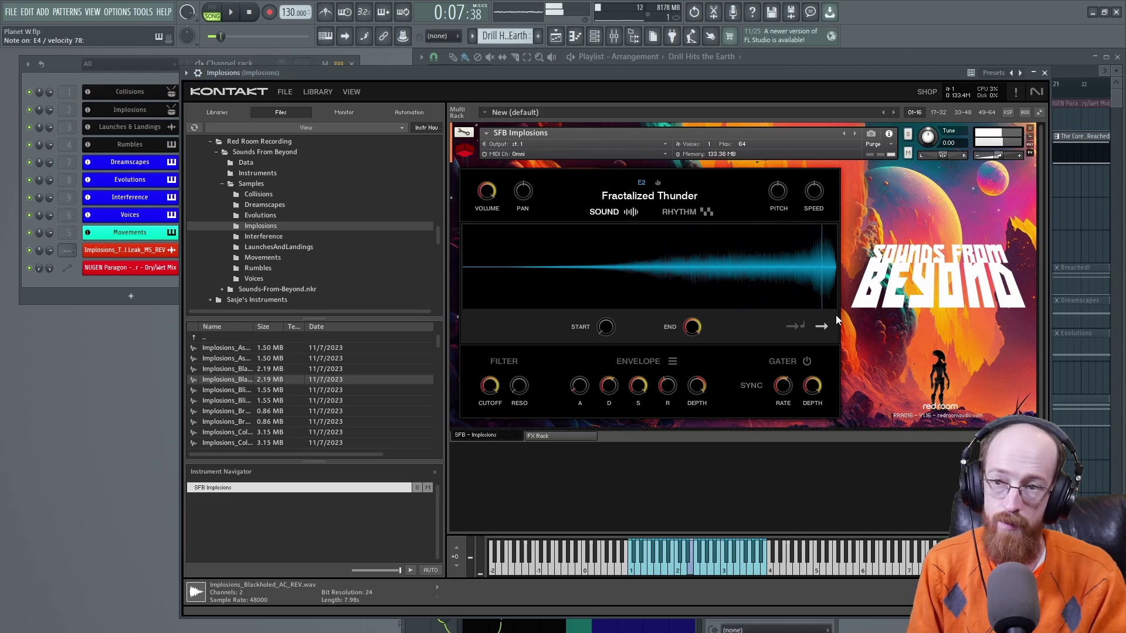
{"action": "key", "text": "n"}
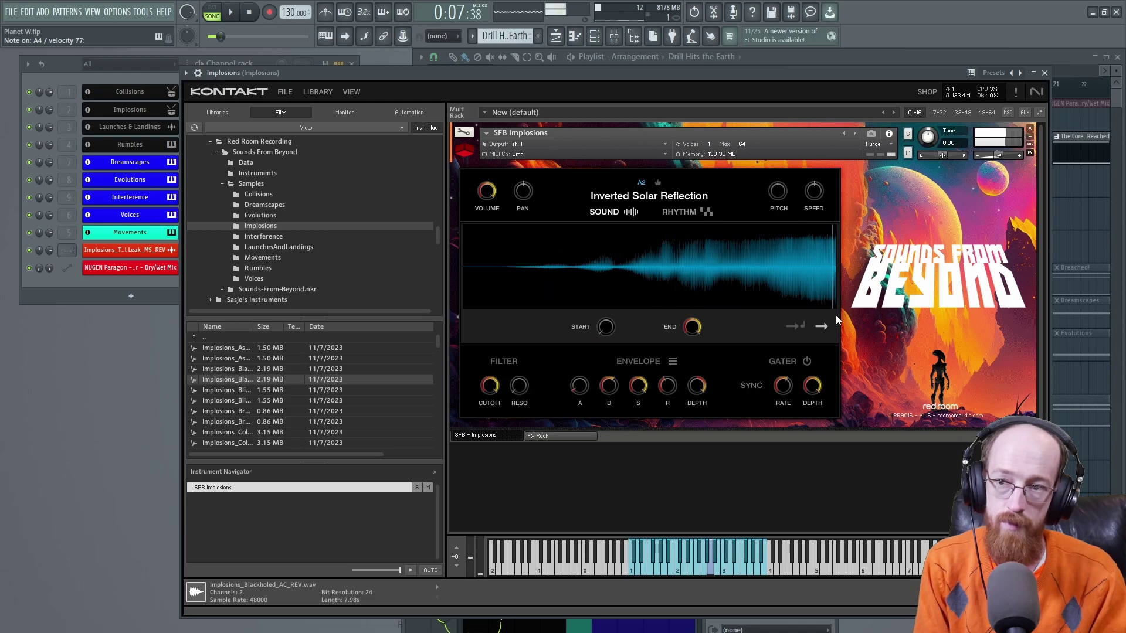
{"action": "key", "text": "e"}
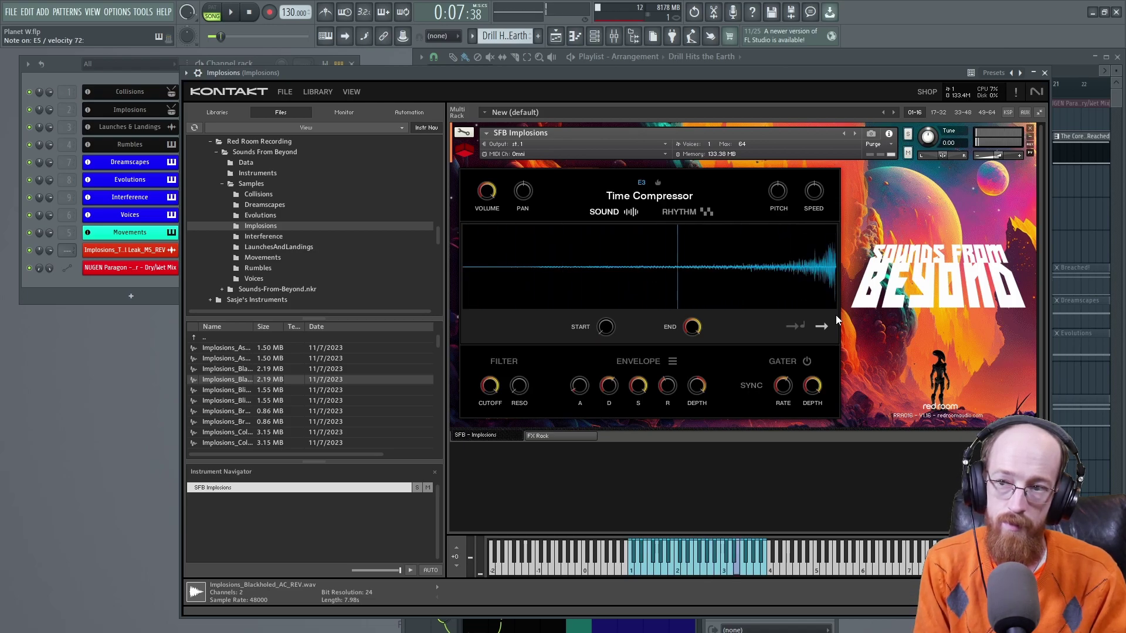
{"action": "key", "text": "v"}
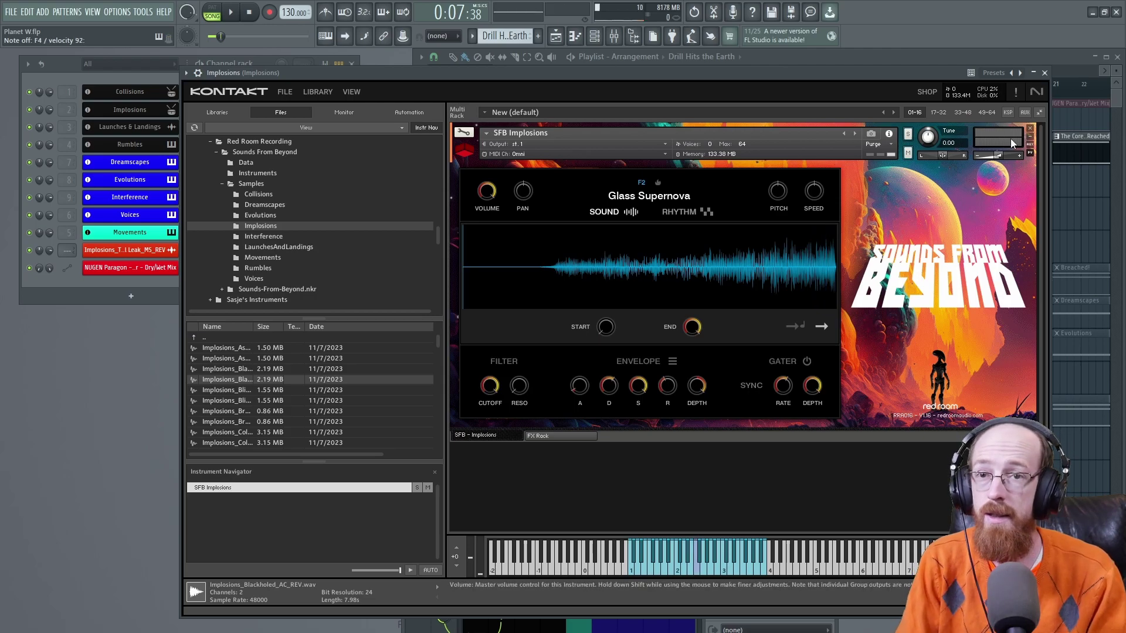
Unmute the Implosions track, mute Collisions, and play the Temporal Leak clip alone from near the start of the arrangement
{"action": "left_click", "coordinate": [1055, 55]}
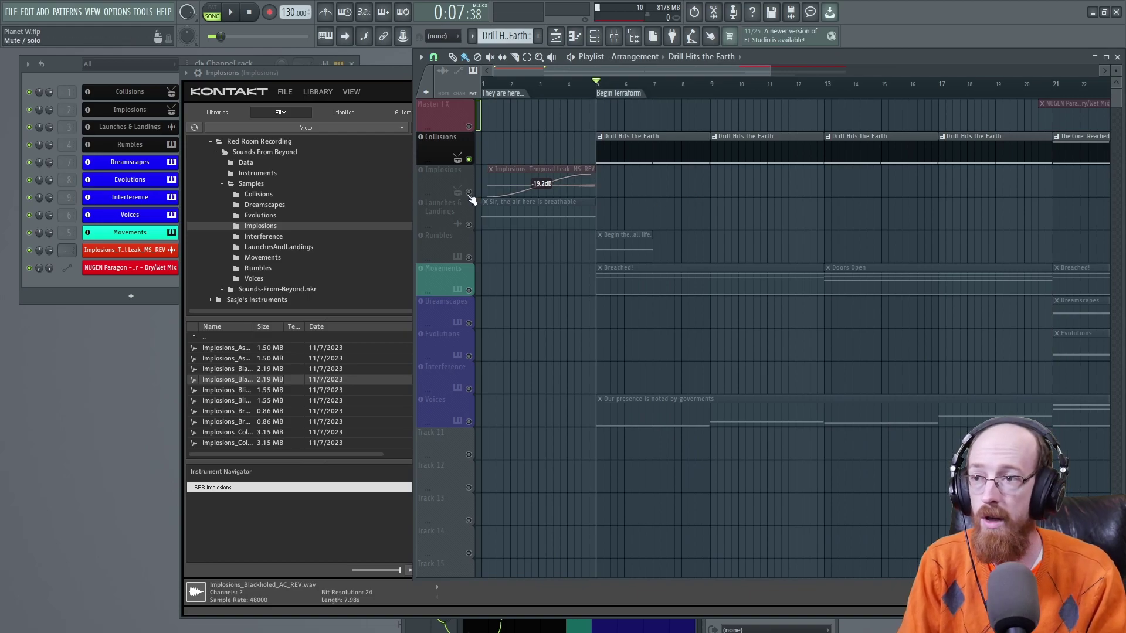
{"action": "left_click", "coordinate": [469, 194]}
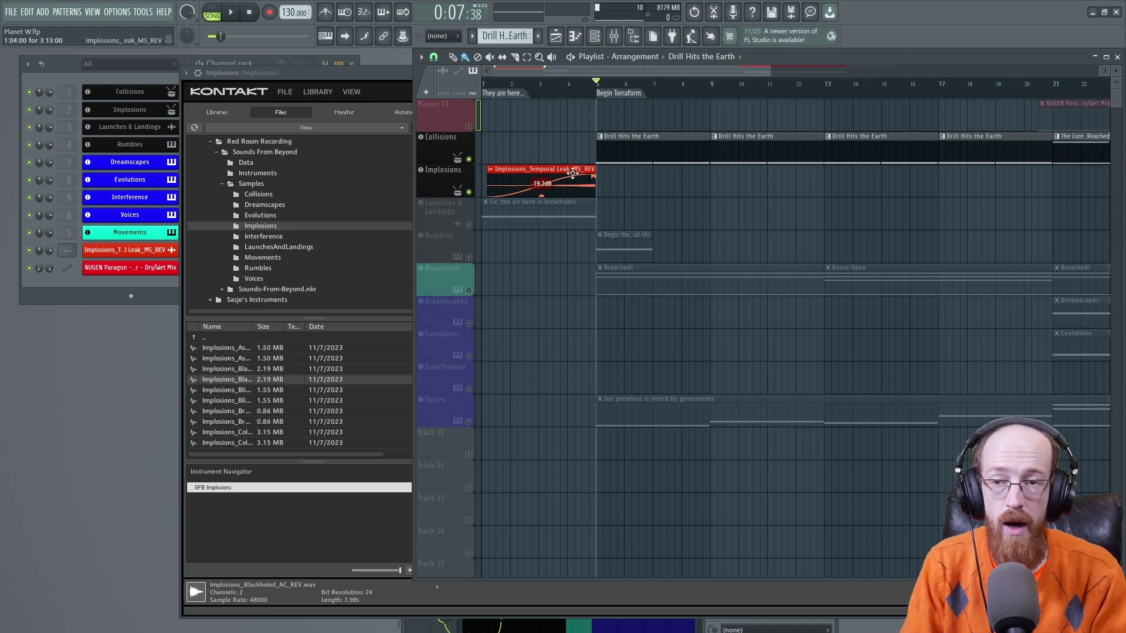
{"action": "left_click_drag", "start_coordinate": [569, 87], "coordinate": [500, 92]}
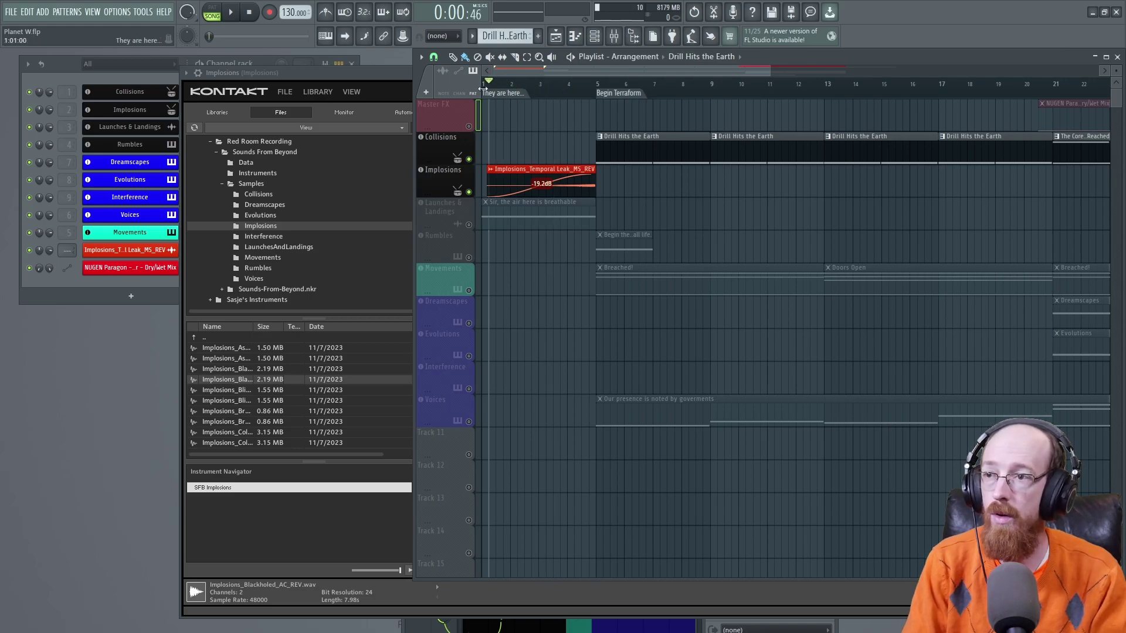
{"action": "left_click", "coordinate": [468, 159]}
{"action": "key", "text": "space"}
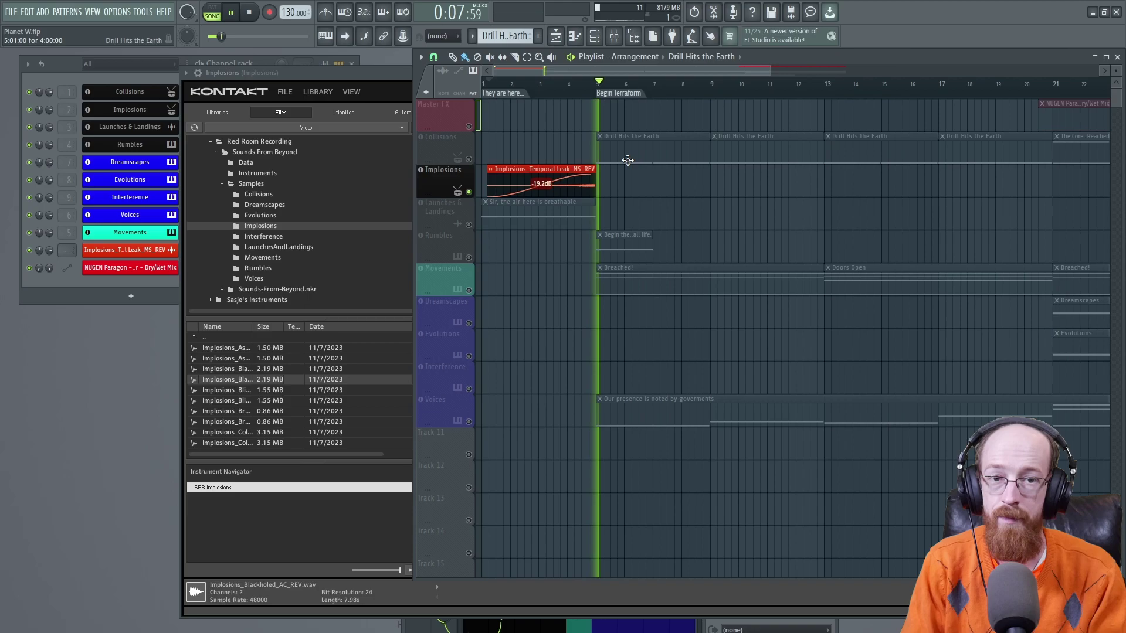
{"action": "key", "text": "space"}
Unmute the Collisions track and play the end of the Temporal Leak clip into the first Drill Hits the Earth clip
{"action": "left_click", "coordinate": [468, 159]}
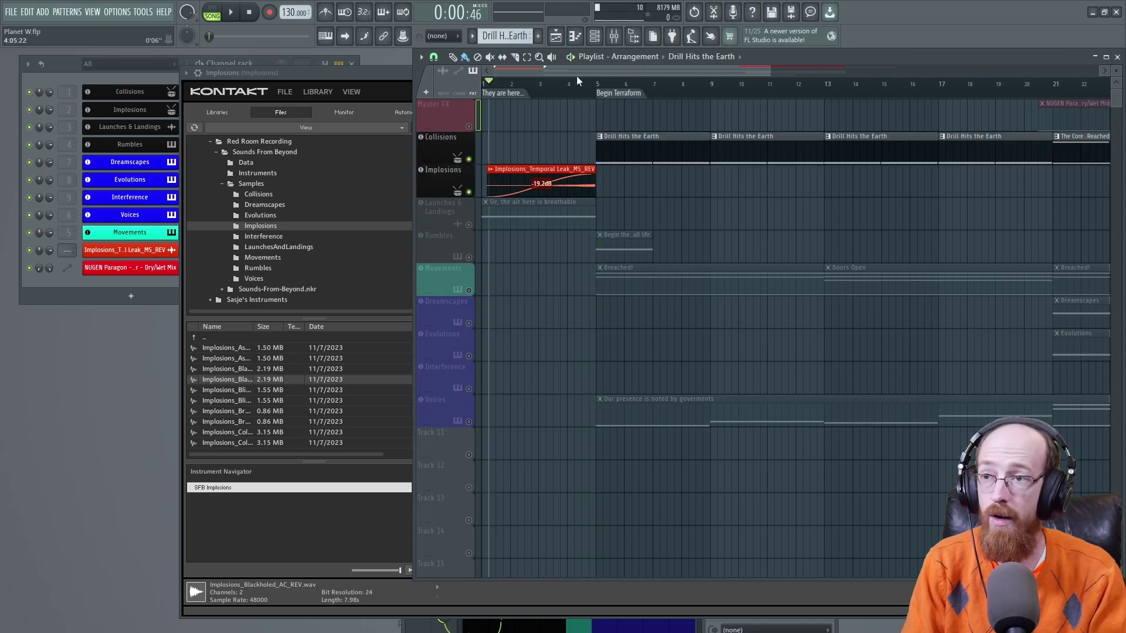
{"action": "key", "text": "space"}
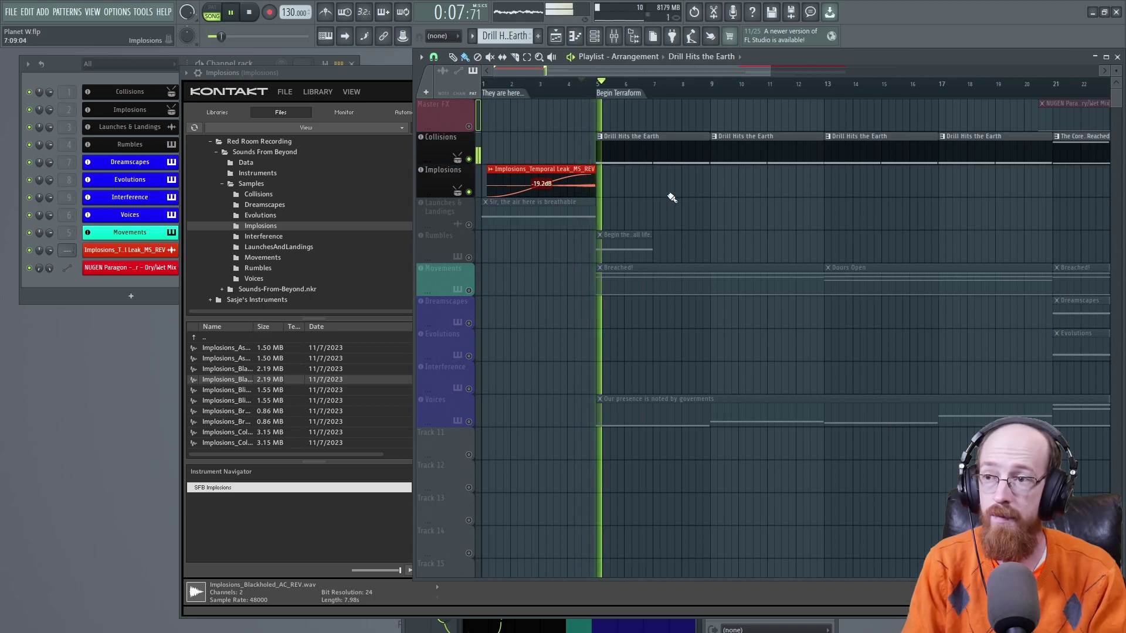
{"action": "key", "text": "space"}
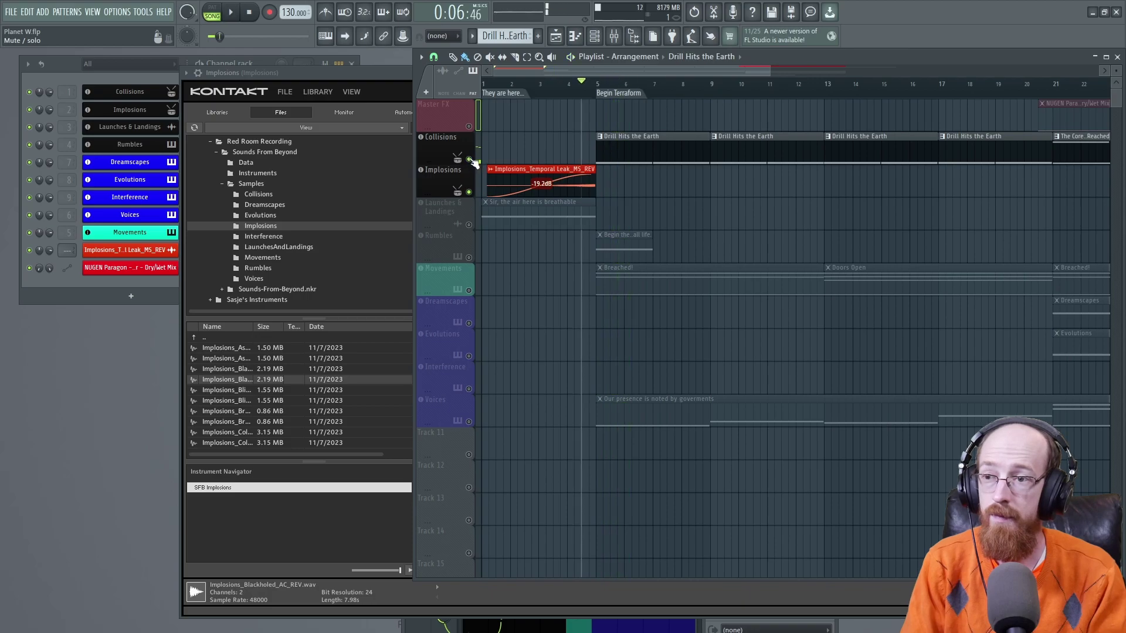
Mute the Collisions and Implosions tracks and close the Implosions instrument window
{"action": "left_click", "coordinate": [468, 159]}
{"action": "left_click", "coordinate": [469, 192]}
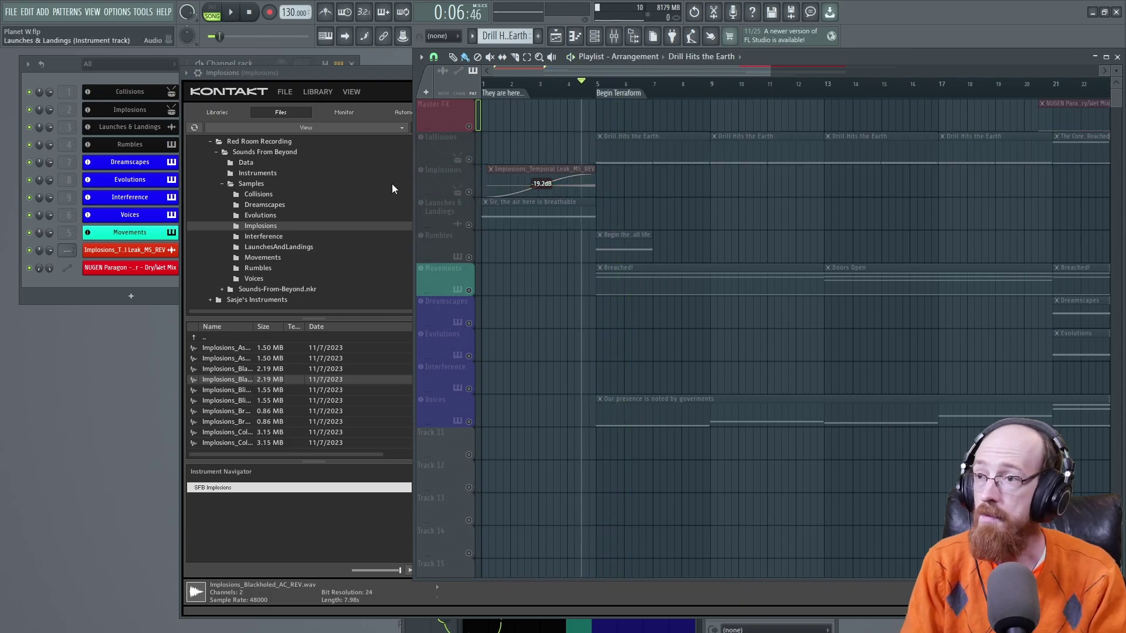
{"action": "left_click", "coordinate": [397, 73]}
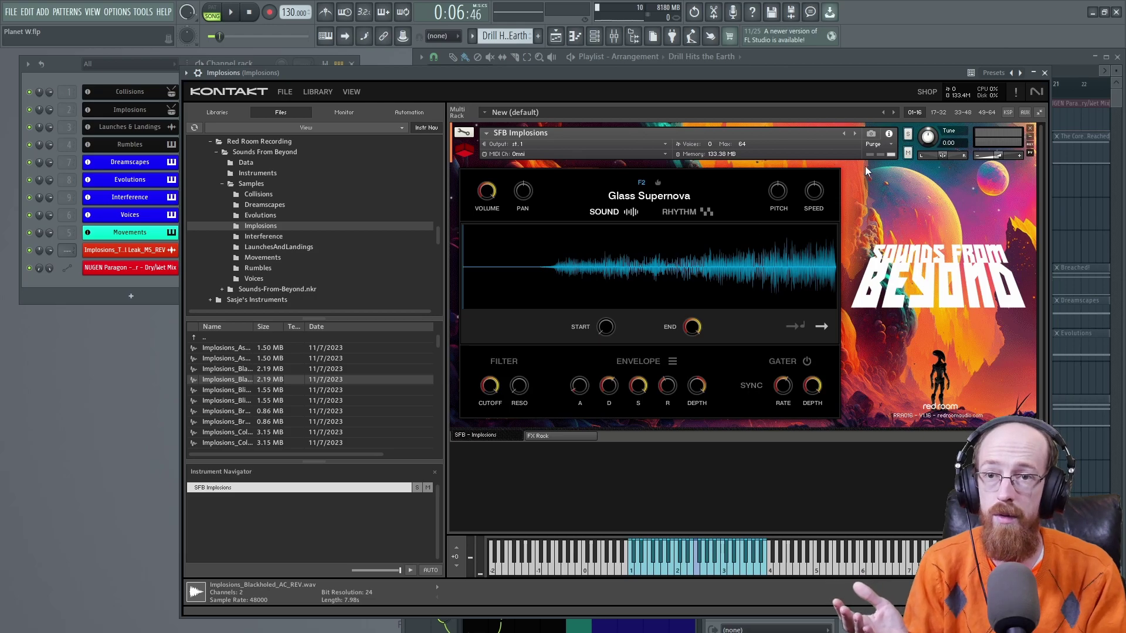
{"action": "left_click", "coordinate": [1045, 73]}
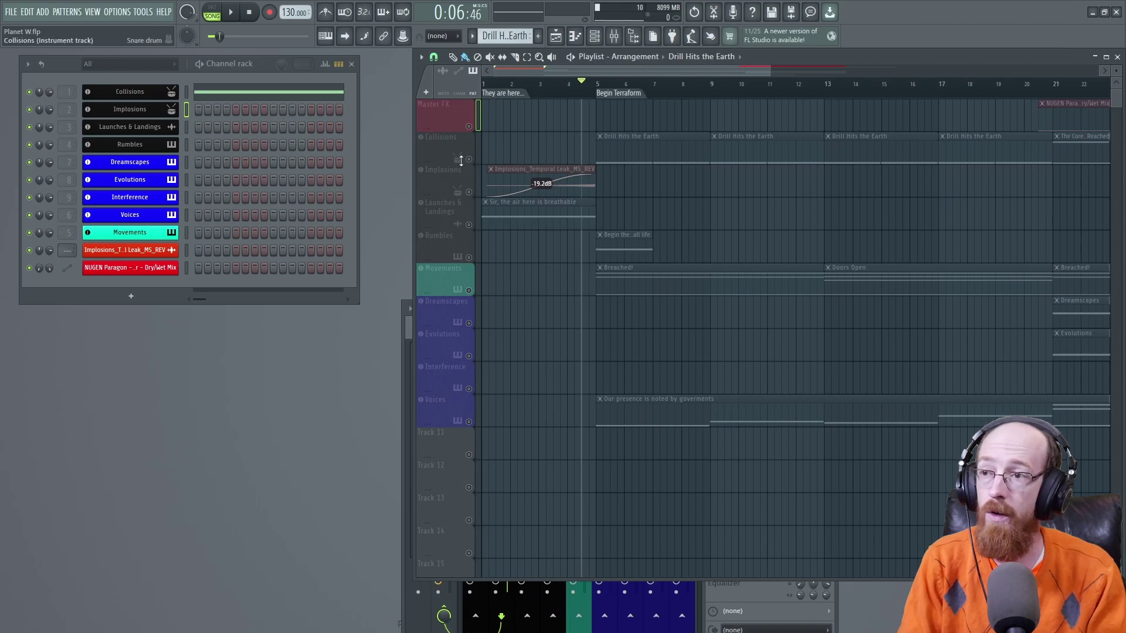
Unmute the Launches & Landings track, return the playhead to the arrangement start, and select the "Sir, the air here is breathable" clip
{"action": "left_click", "coordinate": [466, 215]}
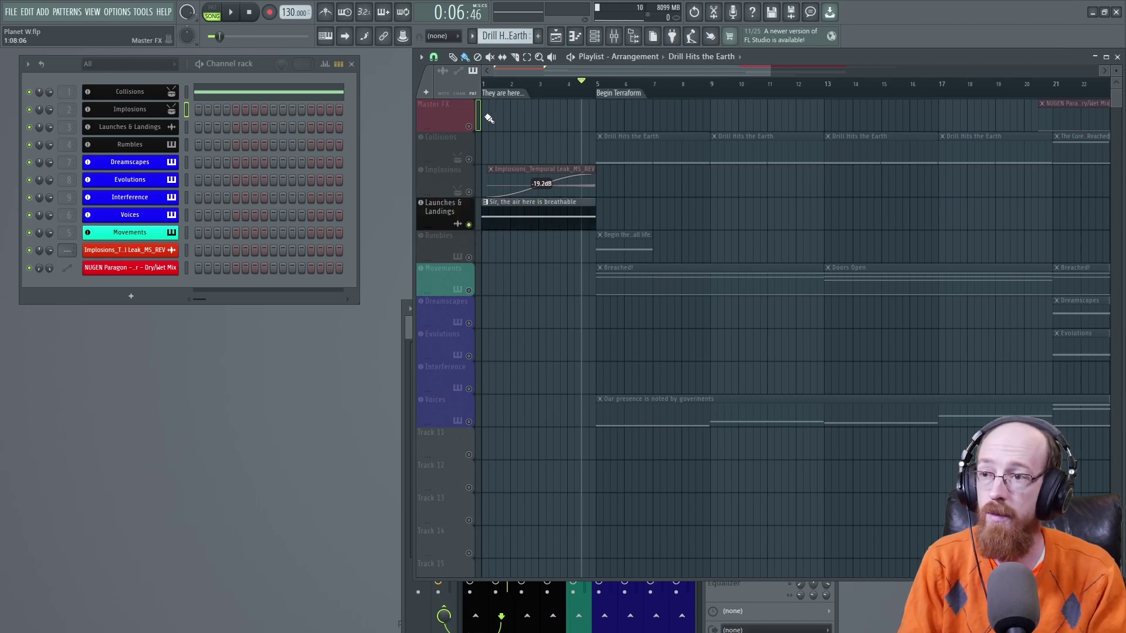
{"action": "left_click", "coordinate": [499, 97]}
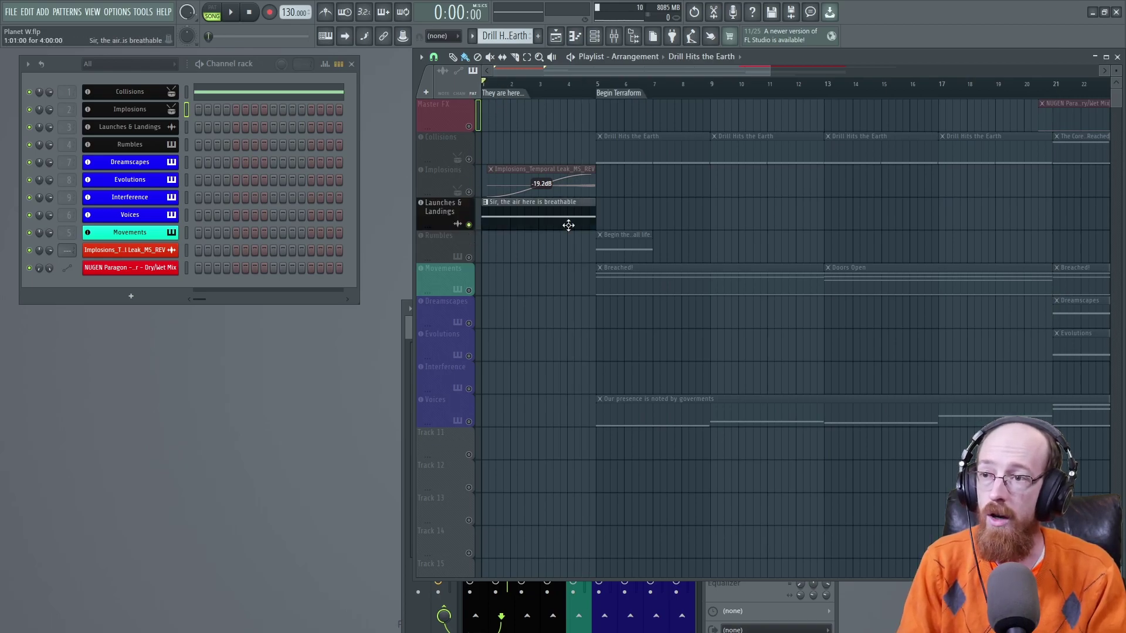
{"action": "left_click", "coordinate": [543, 215]}
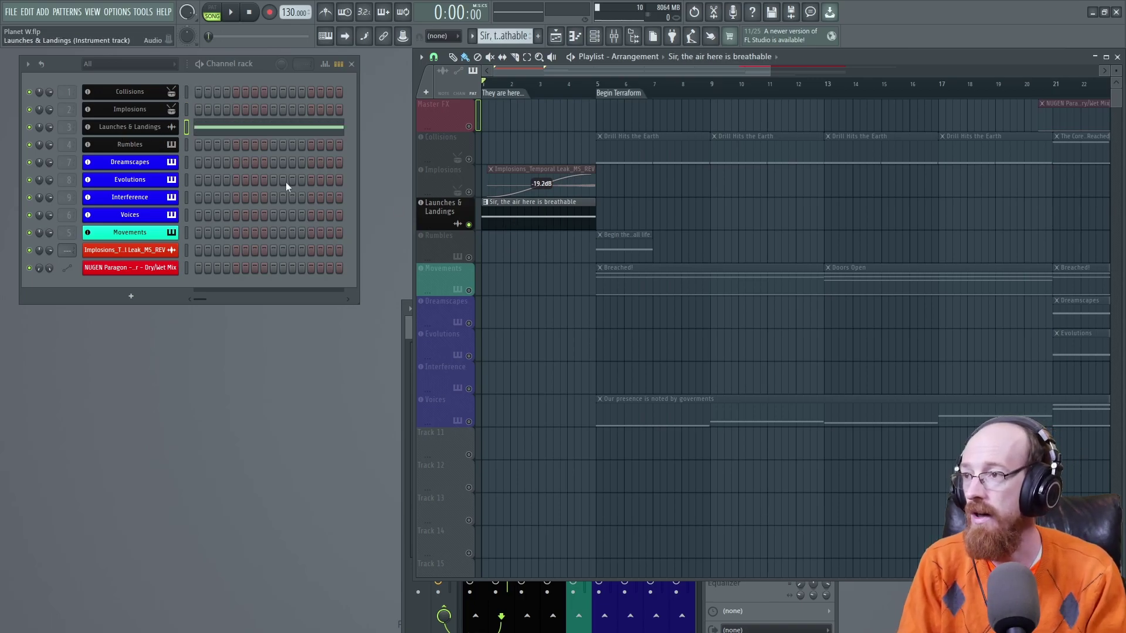
Open the Launches & Landings instrument, move its window fully into view, audition Lo Tech Descent, and close the window
{"action": "left_click", "coordinate": [129, 126]}
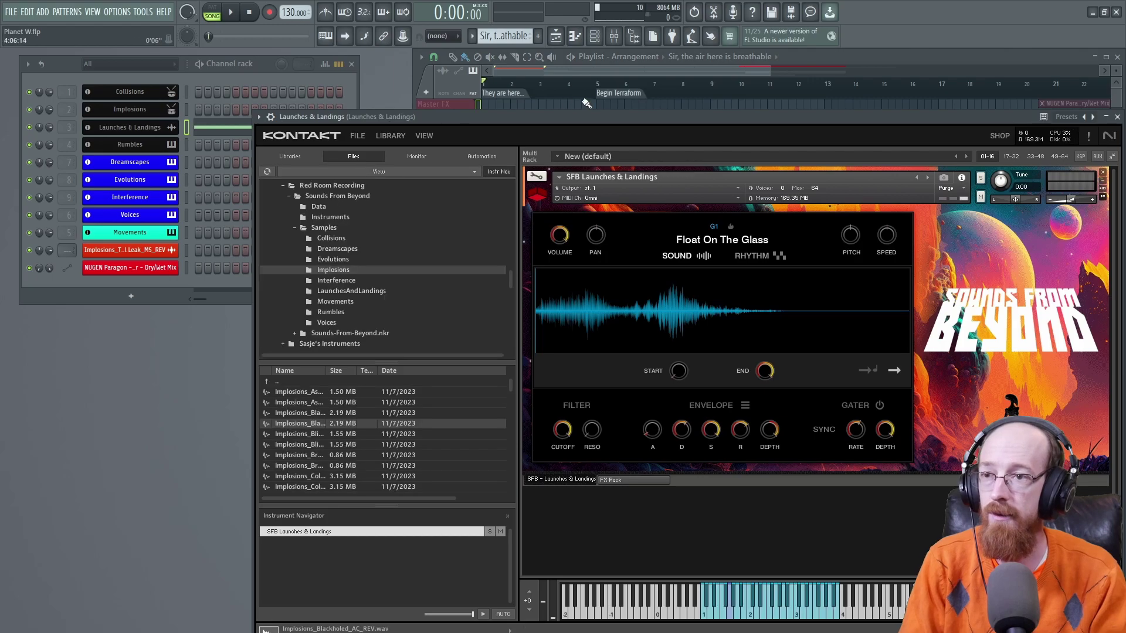
{"action": "left_click_drag", "start_coordinate": [587, 111], "coordinate": [449, 64]}
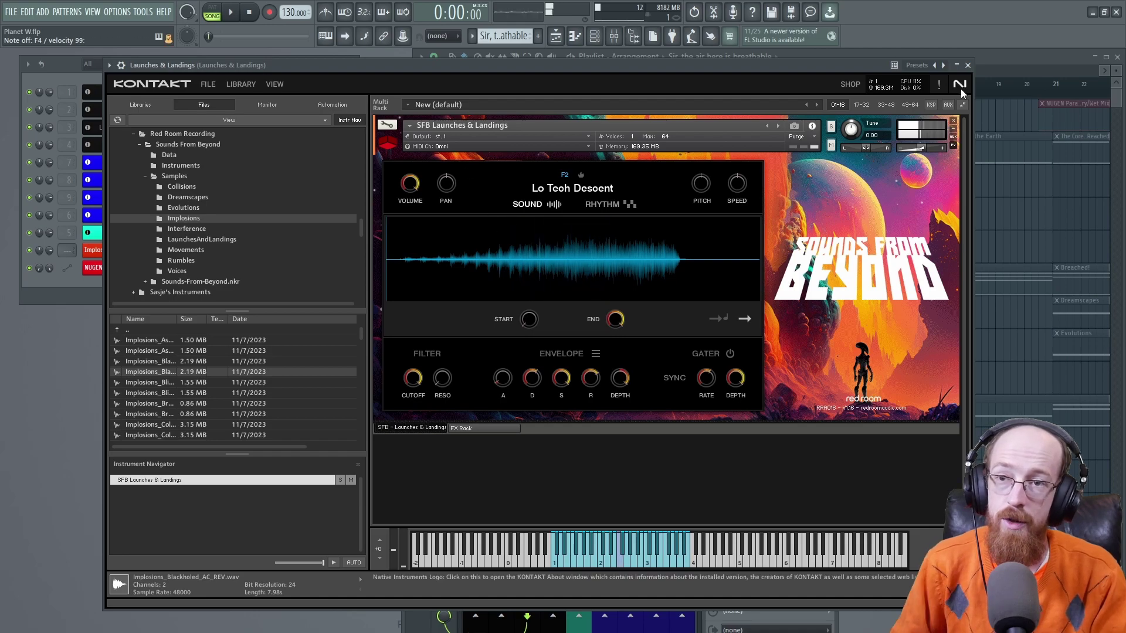
{"action": "left_click", "coordinate": [968, 66]}
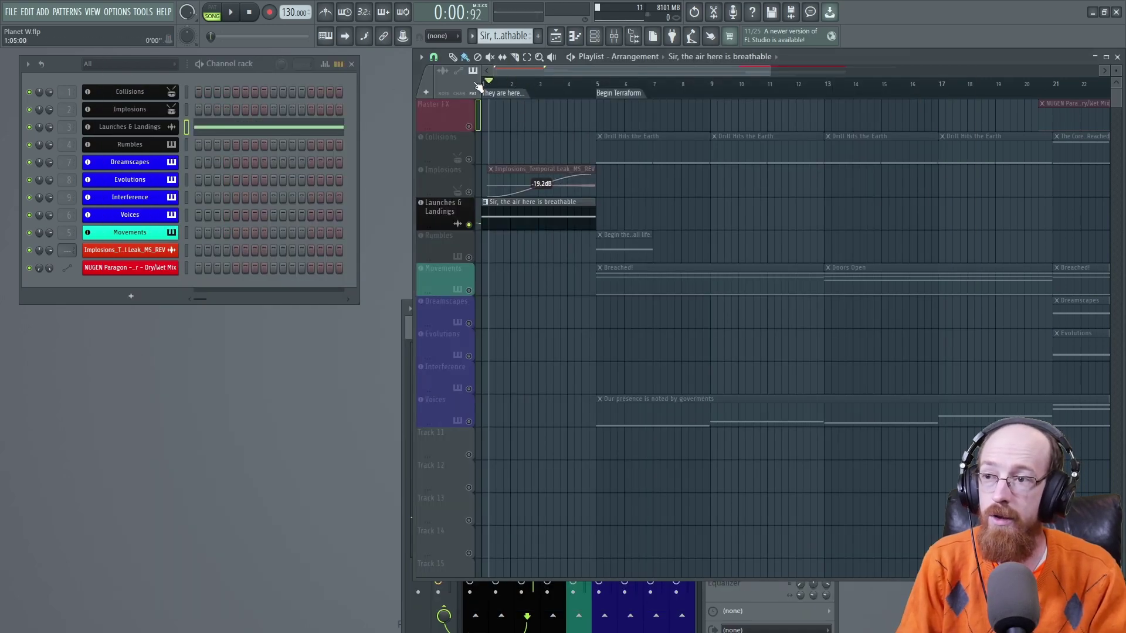
Play the Launches & Landings clip while viewing its instrument's Float On The Glass waveform, and return to the playlist
{"action": "key", "text": "space"}
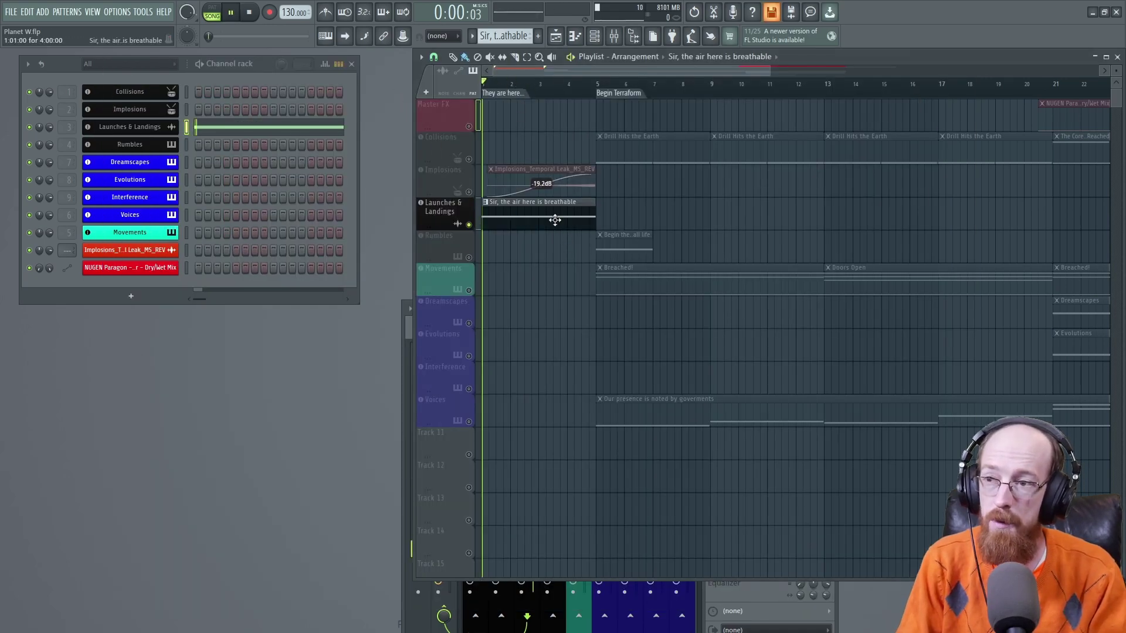
{"action": "left_click", "coordinate": [168, 128]}
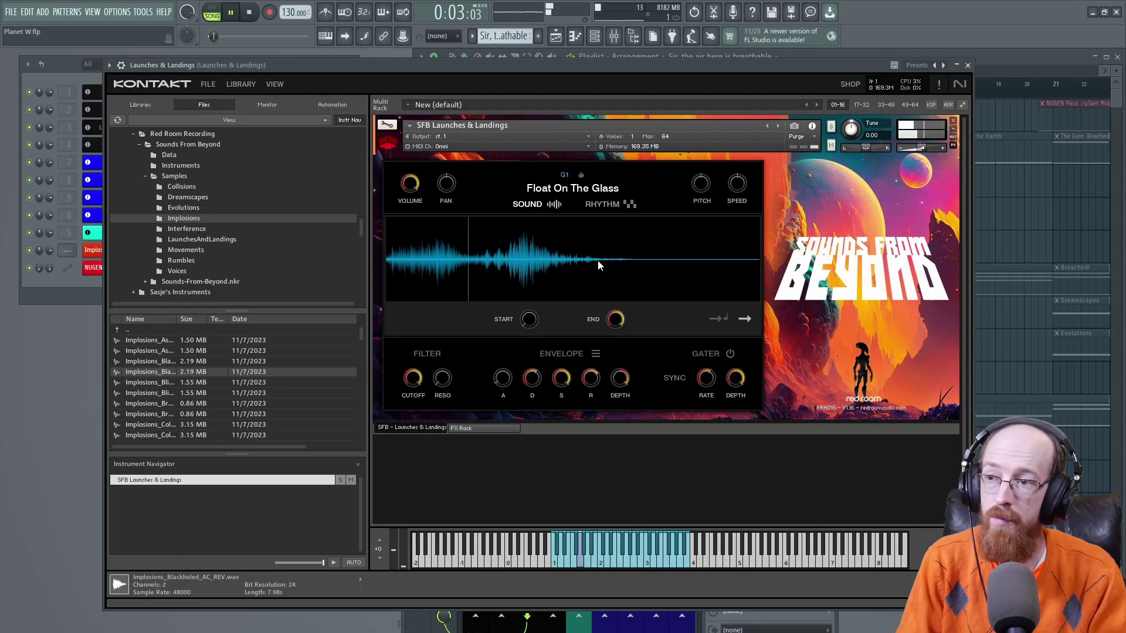
{"action": "left_click", "coordinate": [1056, 63]}
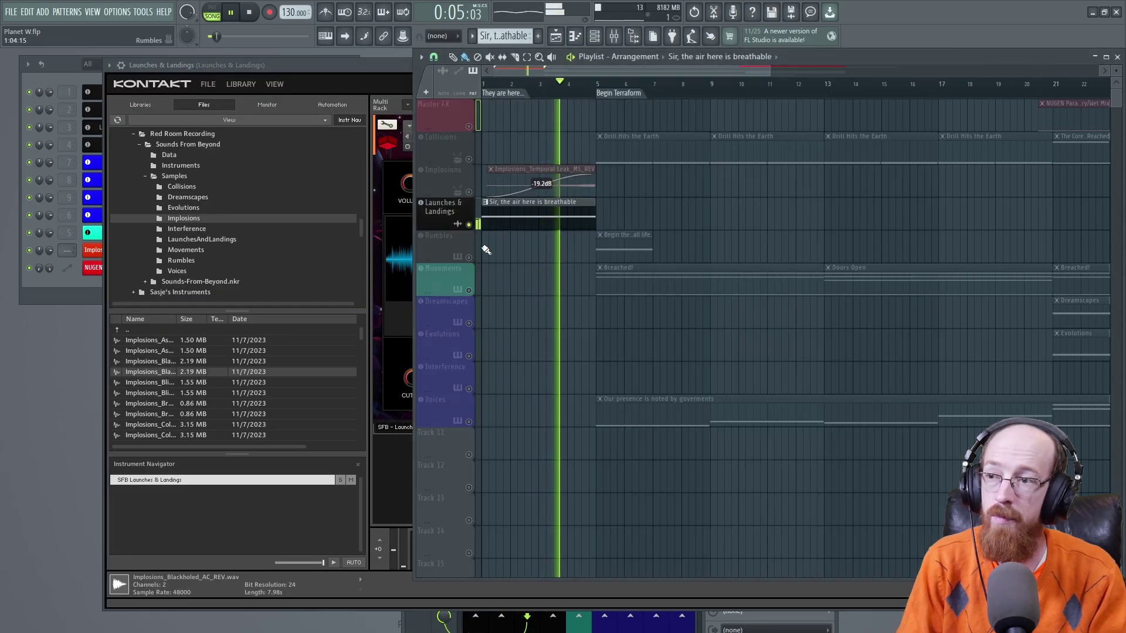
Unmute the Implosions track during playback, re-enable all remaining playlist tracks, and stop playback
{"action": "left_click", "coordinate": [469, 192]}
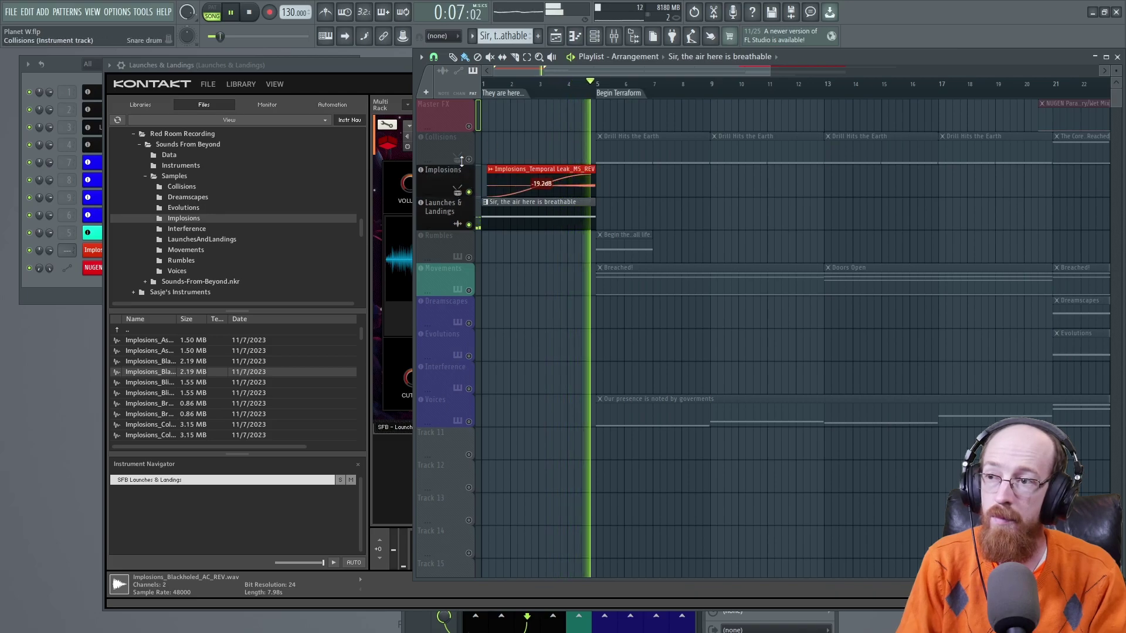
{"action": "right_click", "coordinate": [470, 193]}
{"action": "right_click", "coordinate": [470, 194]}
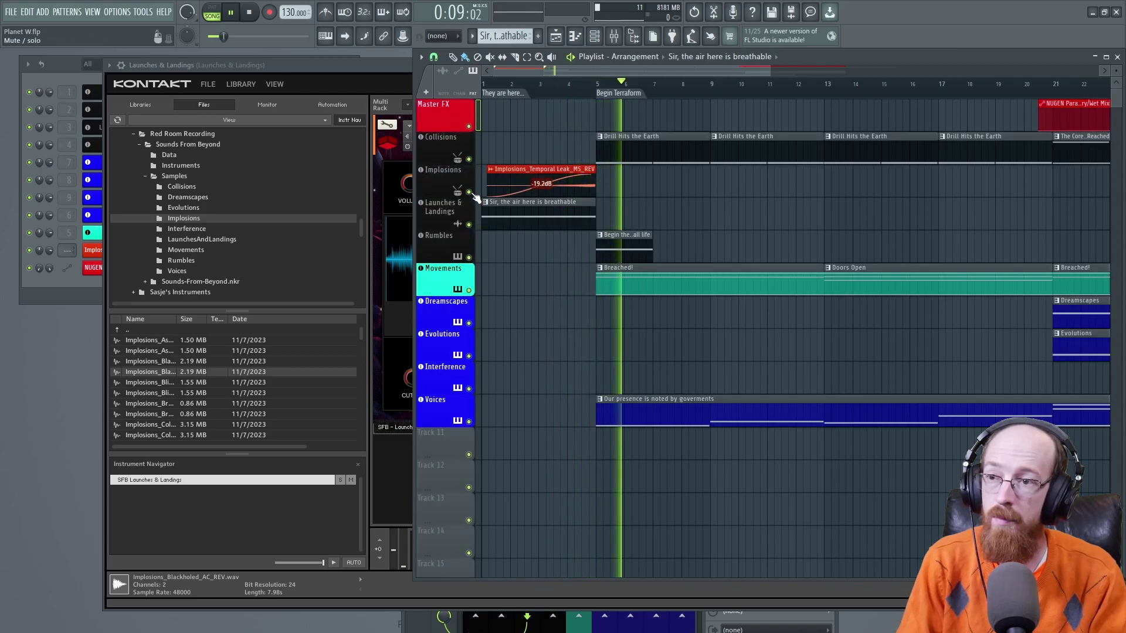
{"action": "key", "text": "space"}
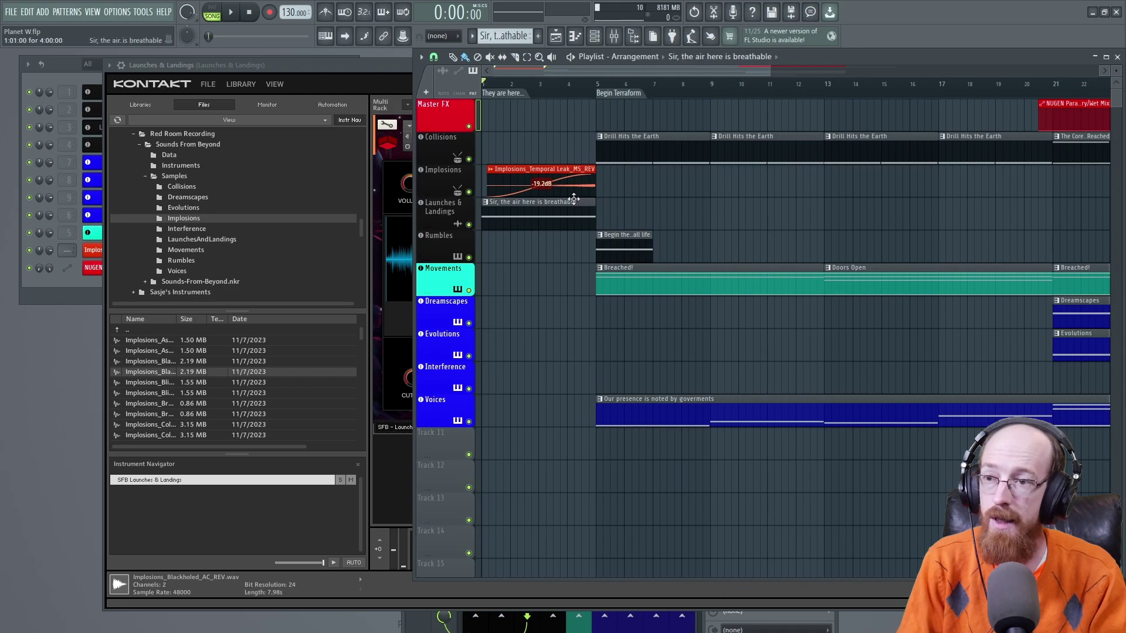
Select the "Begin the terramorph, clear all life" clip, close Launches & Landings, open the Rumbles instrument to inspect Cyborn, and close it
{"action": "left_click", "coordinate": [609, 241]}
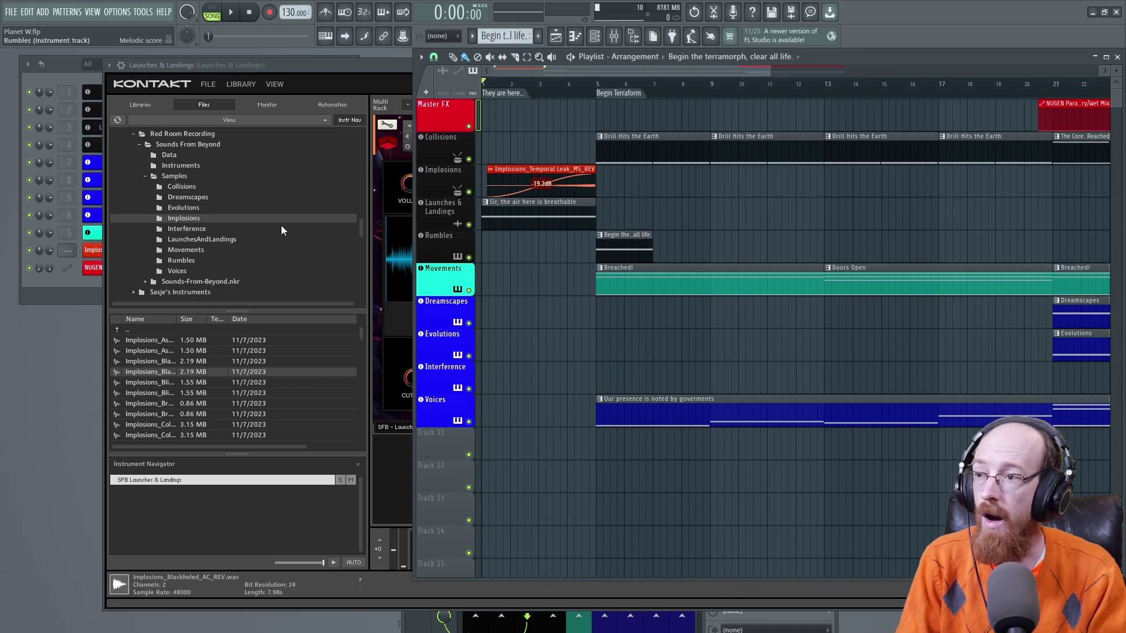
{"action": "left_click", "coordinate": [374, 66]}
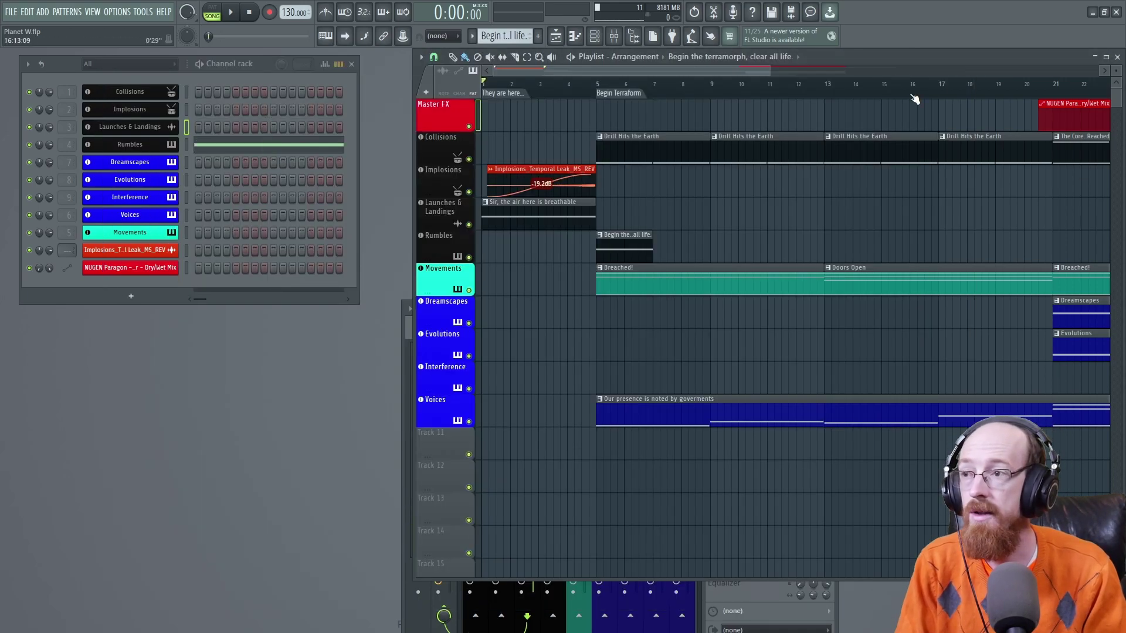
{"action": "left_click", "coordinate": [159, 147]}
{"action": "left_click_drag", "start_coordinate": [625, 138], "coordinate": [491, 90]}
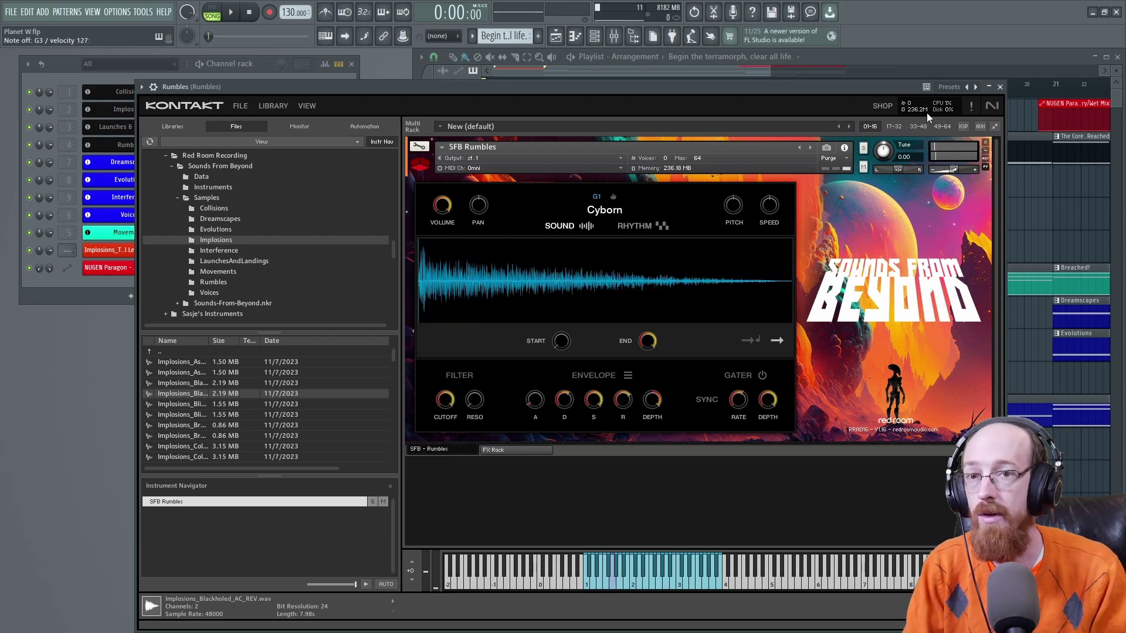
{"action": "left_click", "coordinate": [1000, 86]}
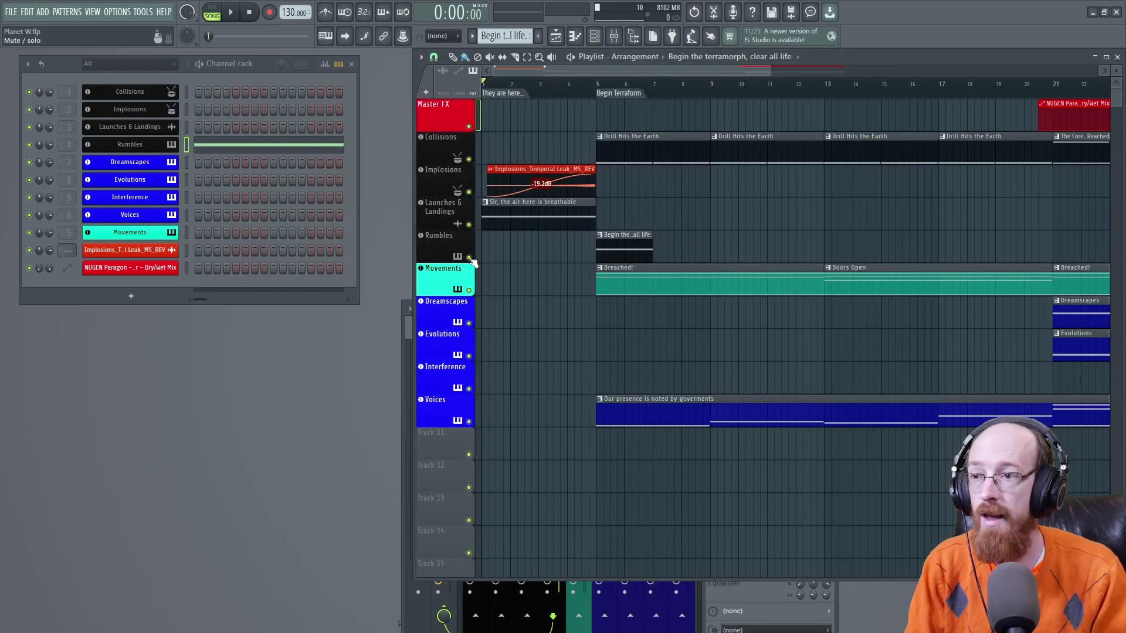
Solo the Rumbles track and play it from bar 5 while viewing its instrument's Cyborn waveform, closing the instrument when finished
{"action": "right_click", "coordinate": [469, 257]}
{"action": "left_click", "coordinate": [597, 82]}
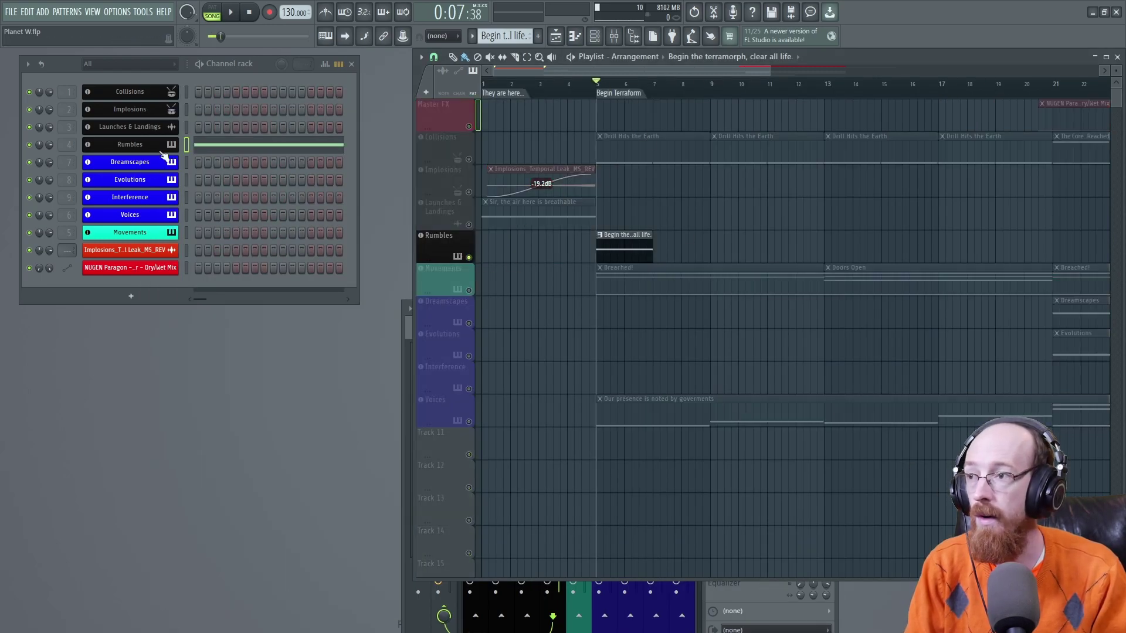
{"action": "left_click", "coordinate": [167, 150]}
{"action": "key", "text": "space"}
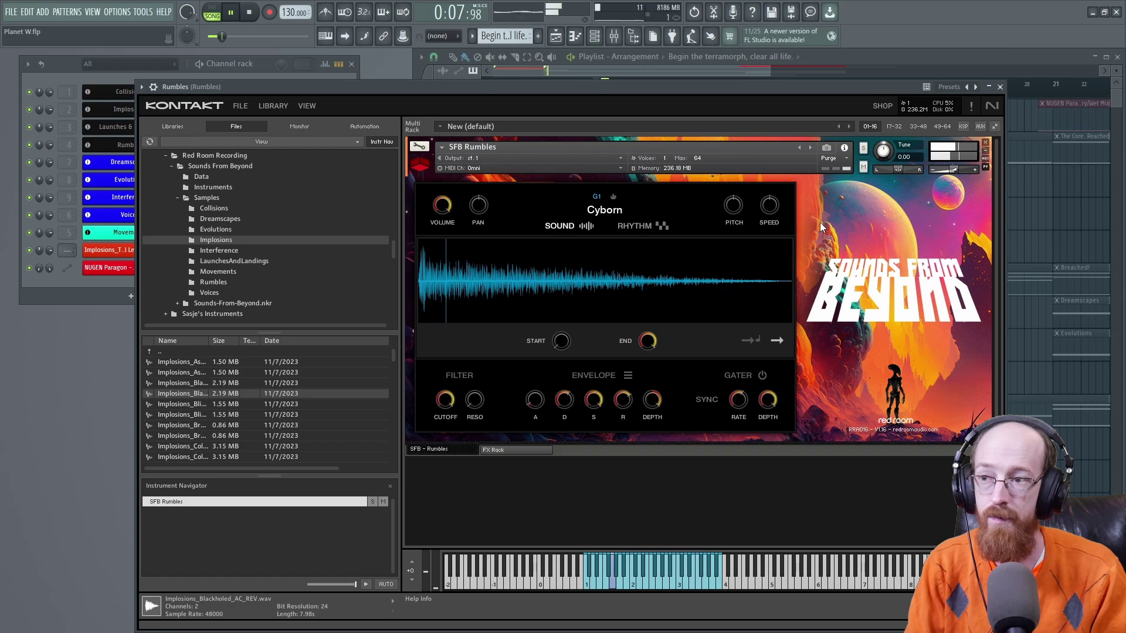
{"action": "key", "text": "space"}
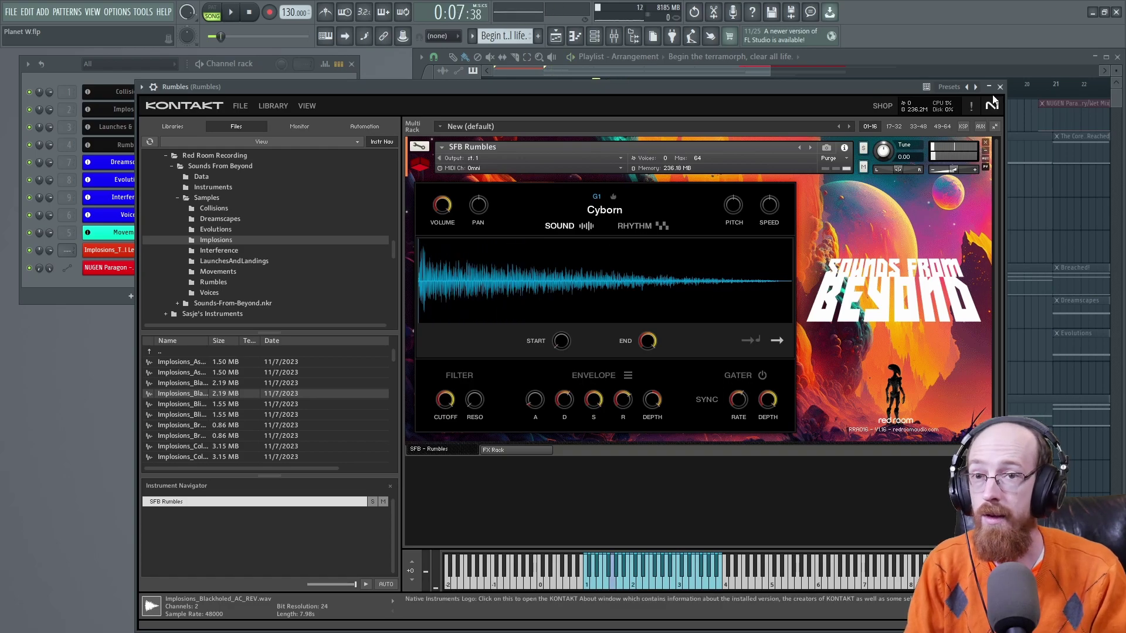
{"action": "left_click", "coordinate": [1001, 87]}
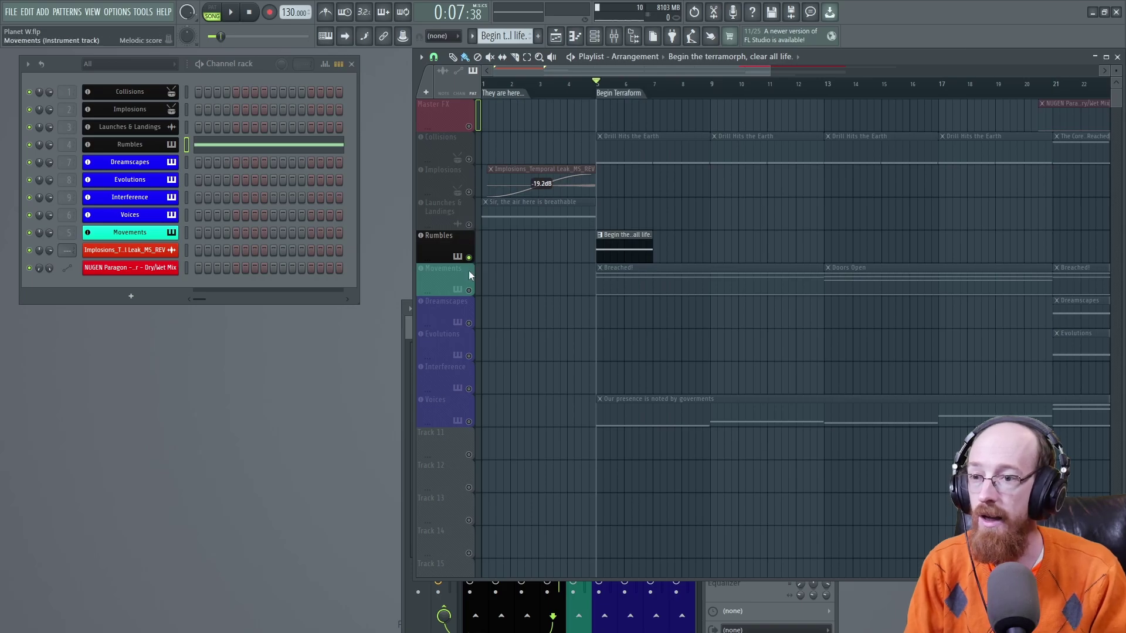
Unmute the Voices track, play it together with Rumbles from bar 5, stop playback, and mute Voices again
{"action": "left_click", "coordinate": [463, 412]}
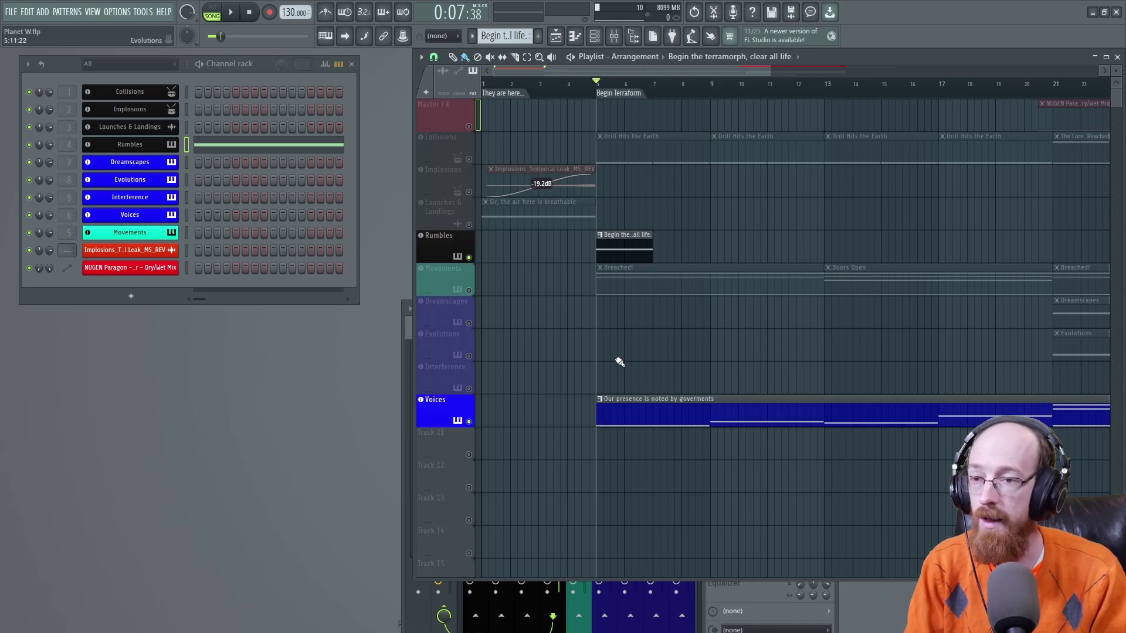
{"action": "key", "text": "space"}
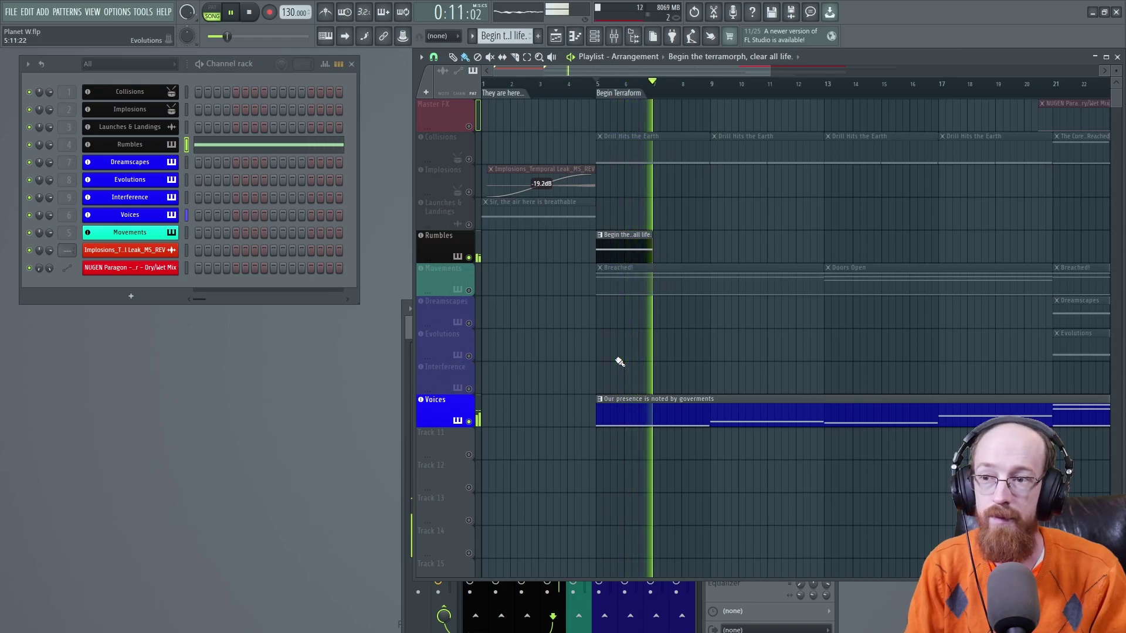
{"action": "key", "text": "space"}
{"action": "left_click", "coordinate": [469, 422]}
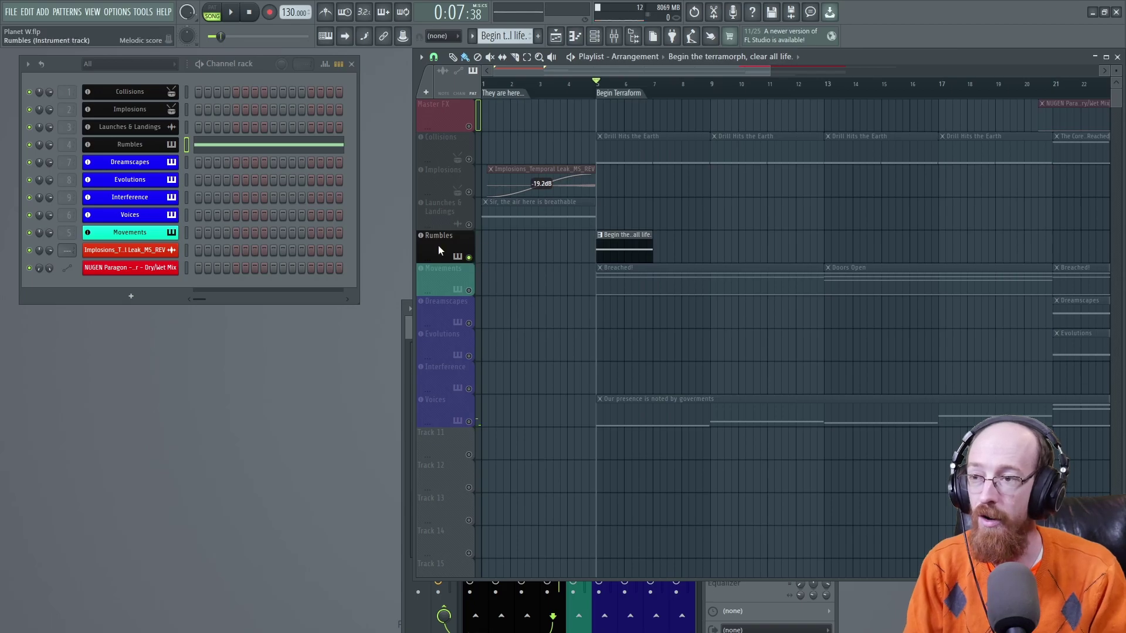
Unmute the Movements track, mute Rumbles, and open the Movements instrument
{"action": "left_click", "coordinate": [469, 290]}
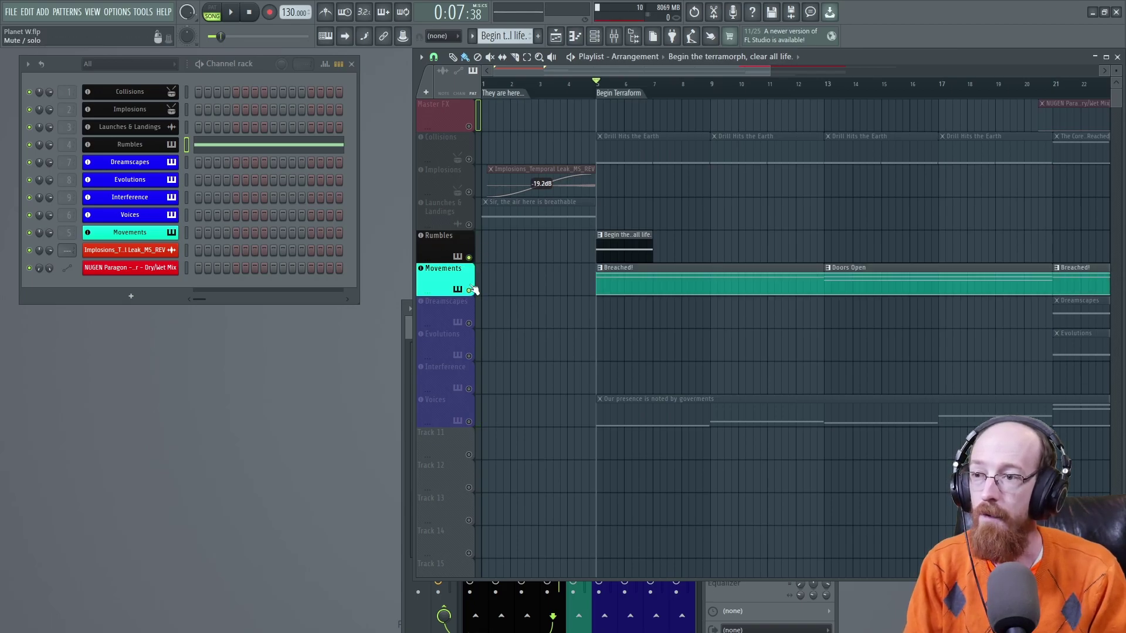
{"action": "left_click", "coordinate": [469, 258]}
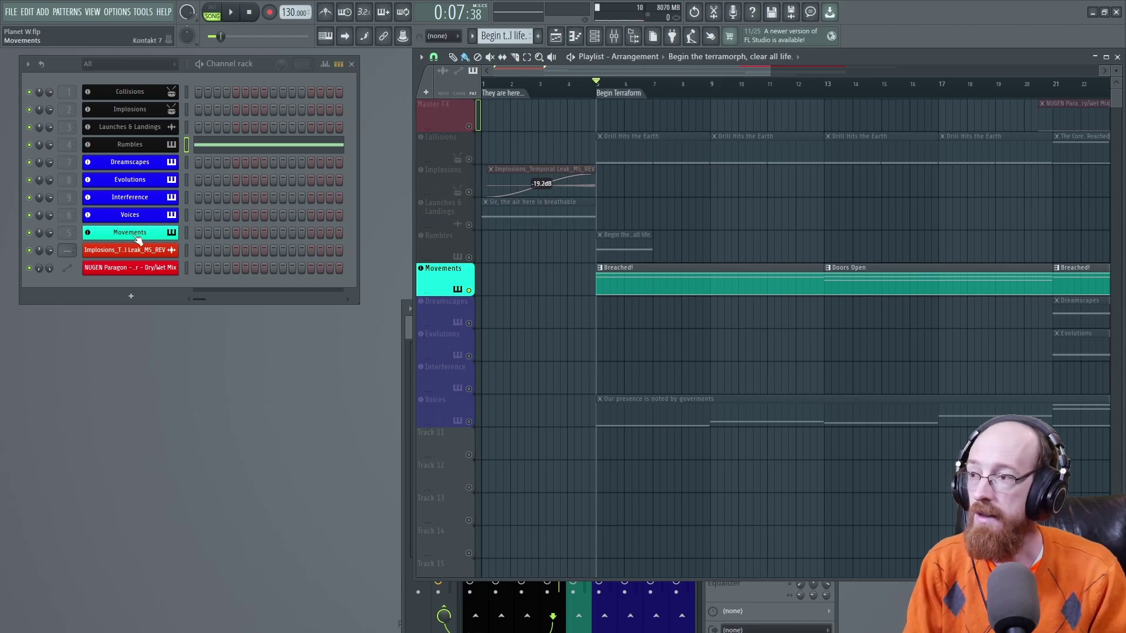
{"action": "left_click", "coordinate": [132, 233]}
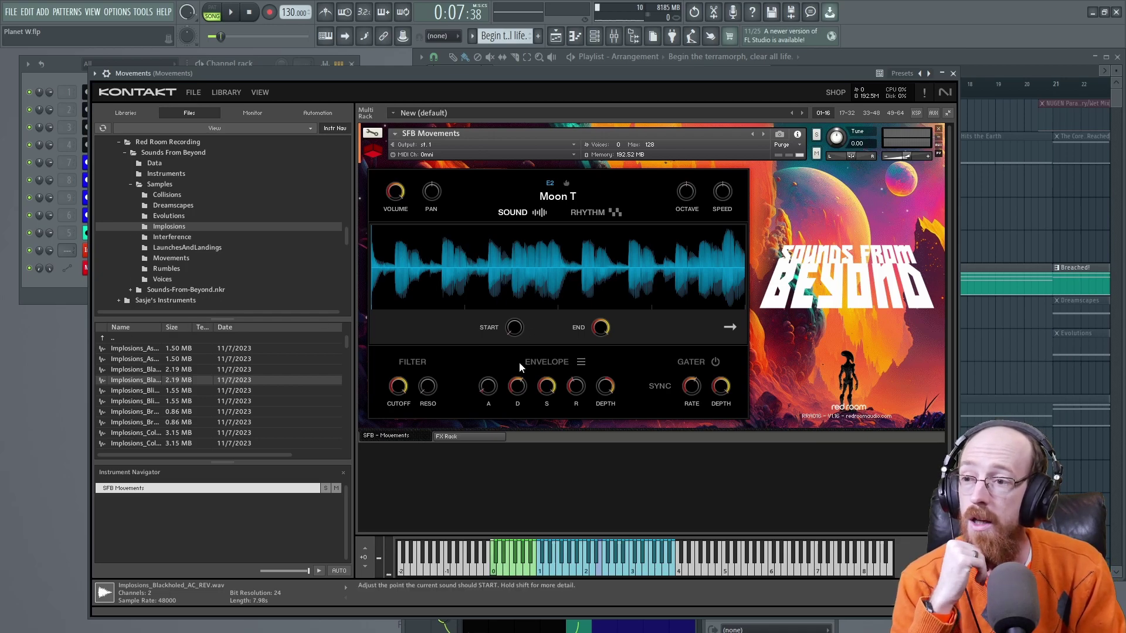
Audition the Moon T, Pulser, Spinning Waves and Slapback sounds in the Movements instrument
{"action": "left_click", "coordinate": [602, 571]}
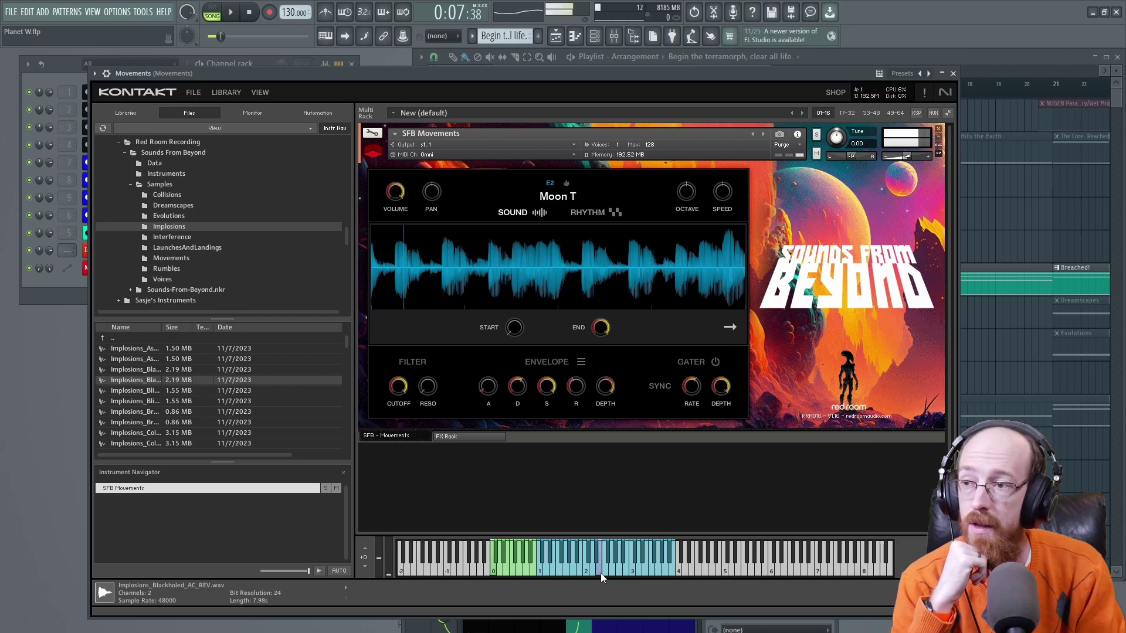
{"action": "left_click", "coordinate": [623, 575]}
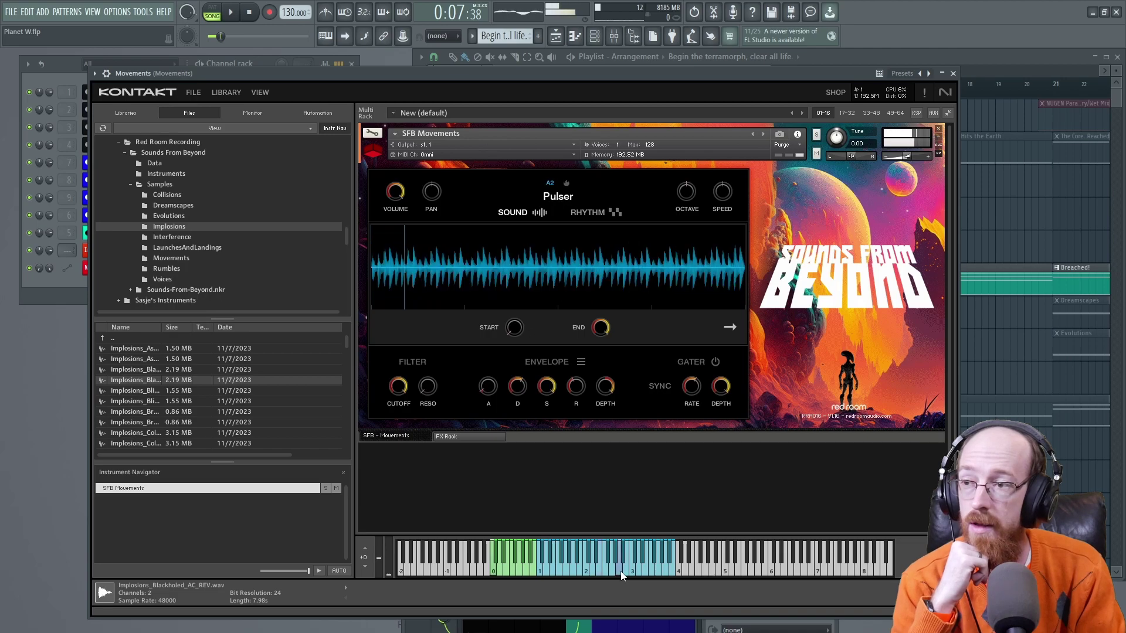
{"action": "left_click", "coordinate": [650, 574]}
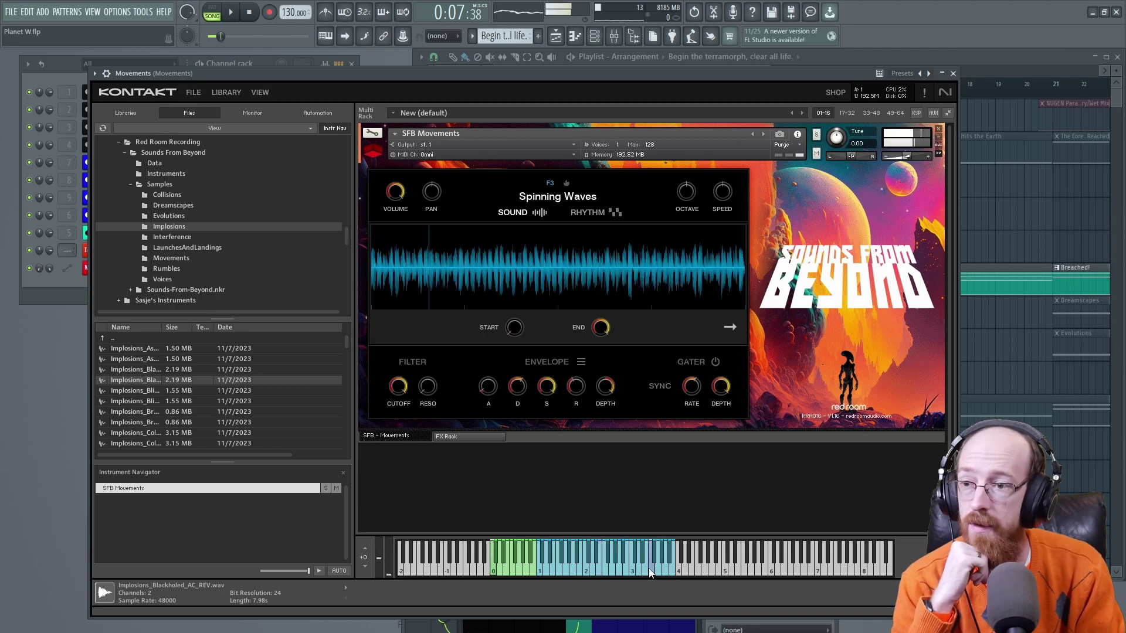
{"action": "left_click", "coordinate": [640, 574]}
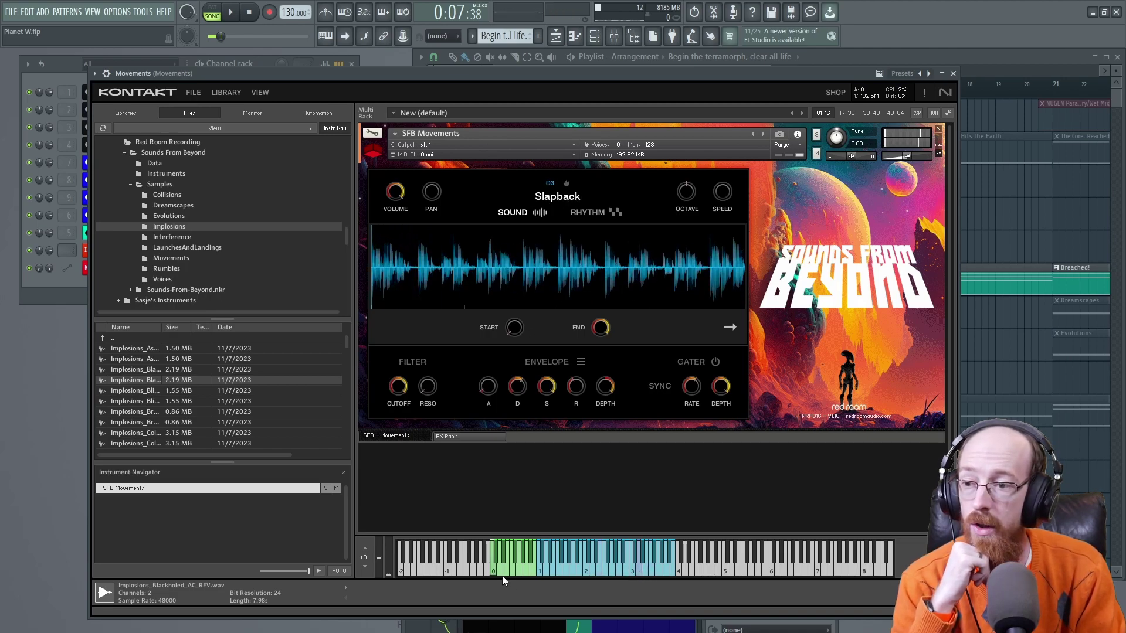
{"action": "left_click", "coordinate": [638, 572]}
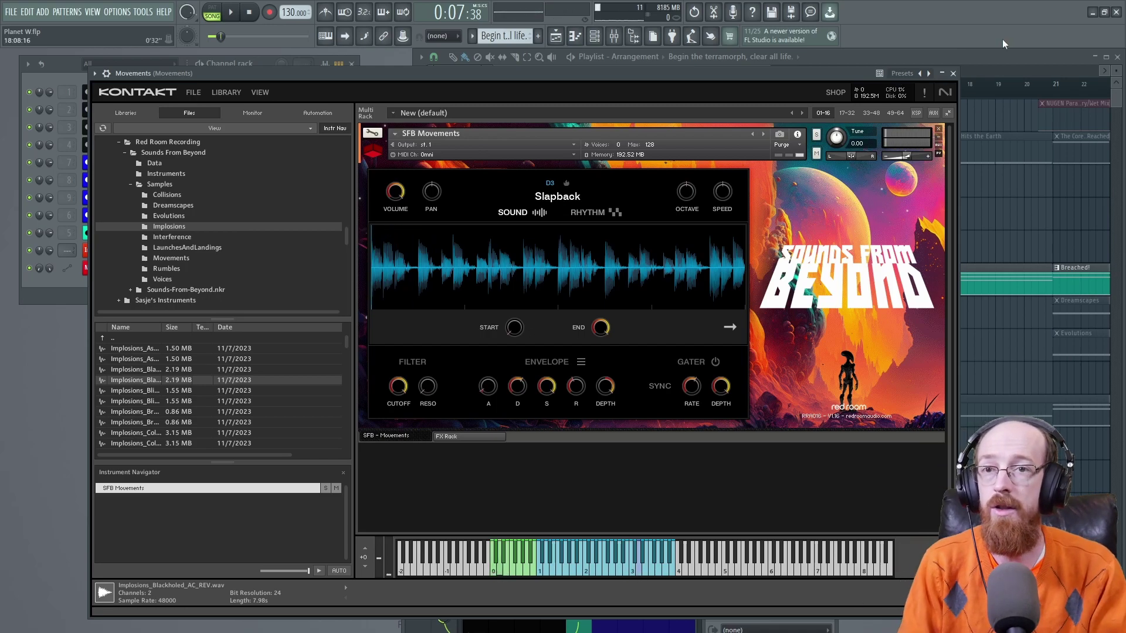
Open the first Breached! clip's notes in the piano roll, select them all, and play the clip from bar 5
{"action": "left_click", "coordinate": [997, 57]}
{"action": "left_click", "coordinate": [639, 279]}
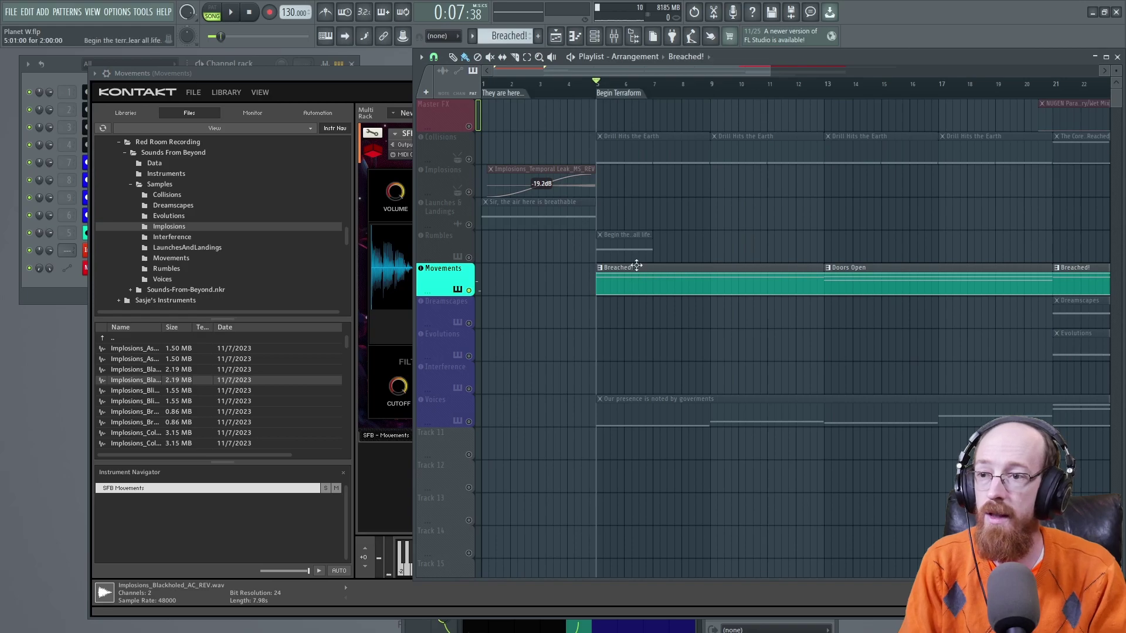
{"action": "double_click", "coordinate": [636, 267]}
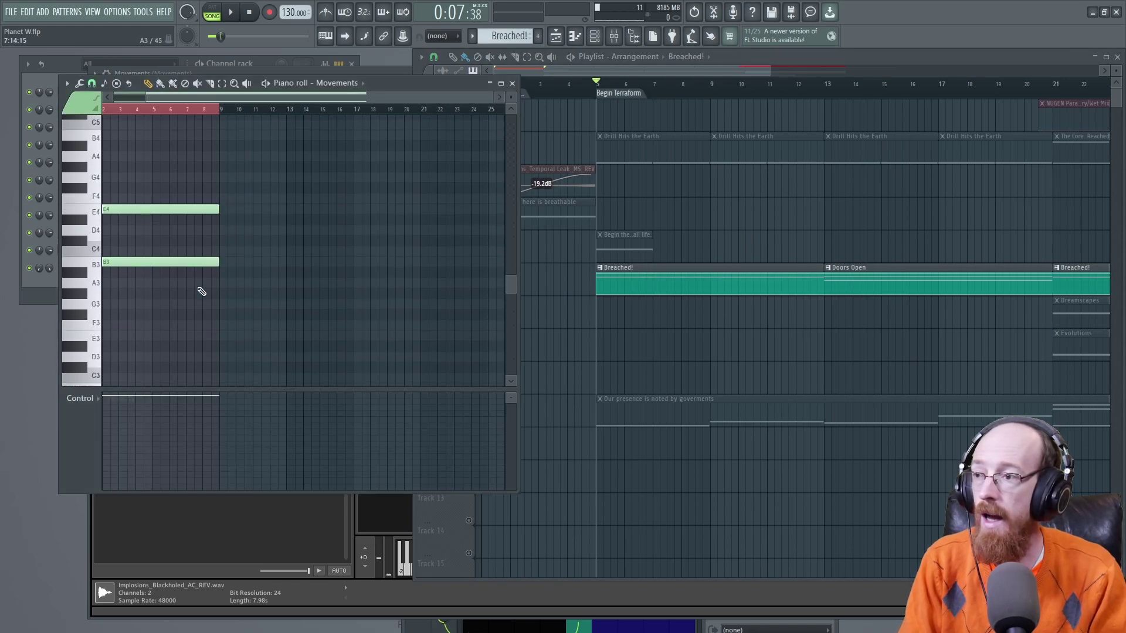
{"action": "scroll", "coordinate": [201, 292], "scroll_direction": "left", "scroll_amount": 2}
{"action": "left_click_drag", "start_coordinate": [174, 189], "coordinate": [301, 275]}
{"action": "scroll", "coordinate": [216, 289], "scroll_direction": "down", "scroll_amount": 5}
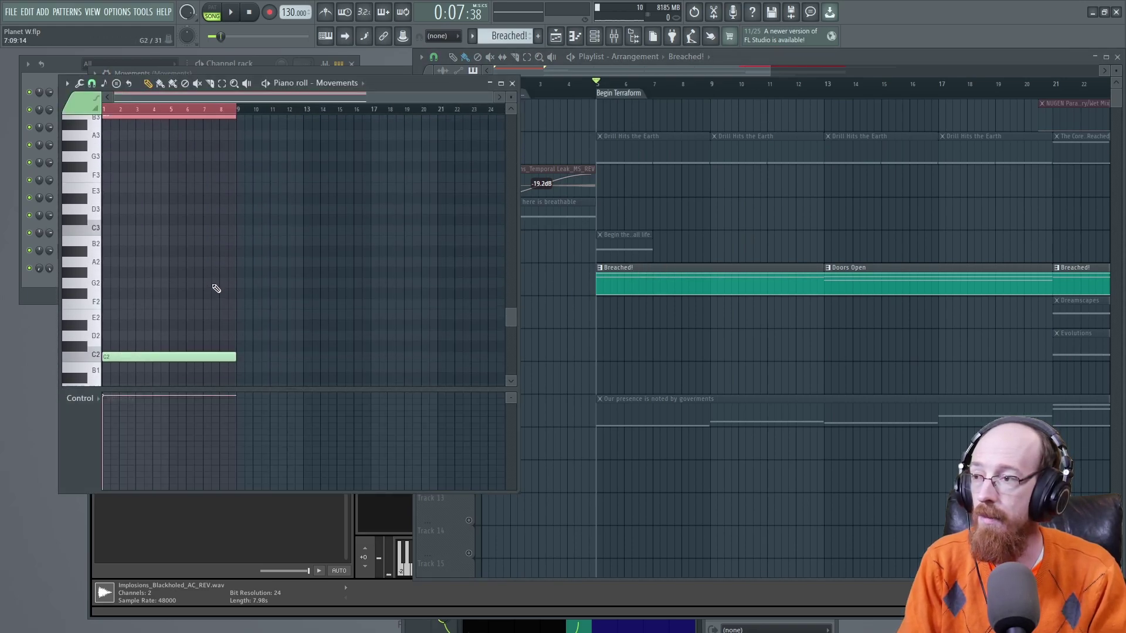
{"action": "scroll", "coordinate": [216, 288], "scroll_direction": "down", "scroll_amount": 3}
{"action": "key", "text": "ctrl+a"}
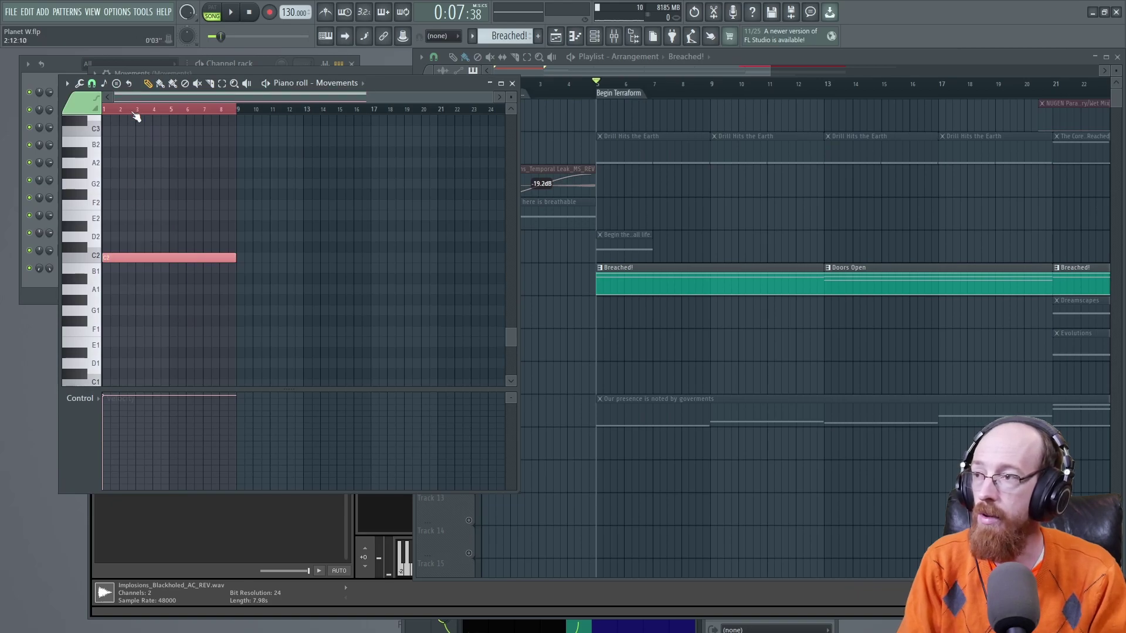
{"action": "key", "text": "space"}
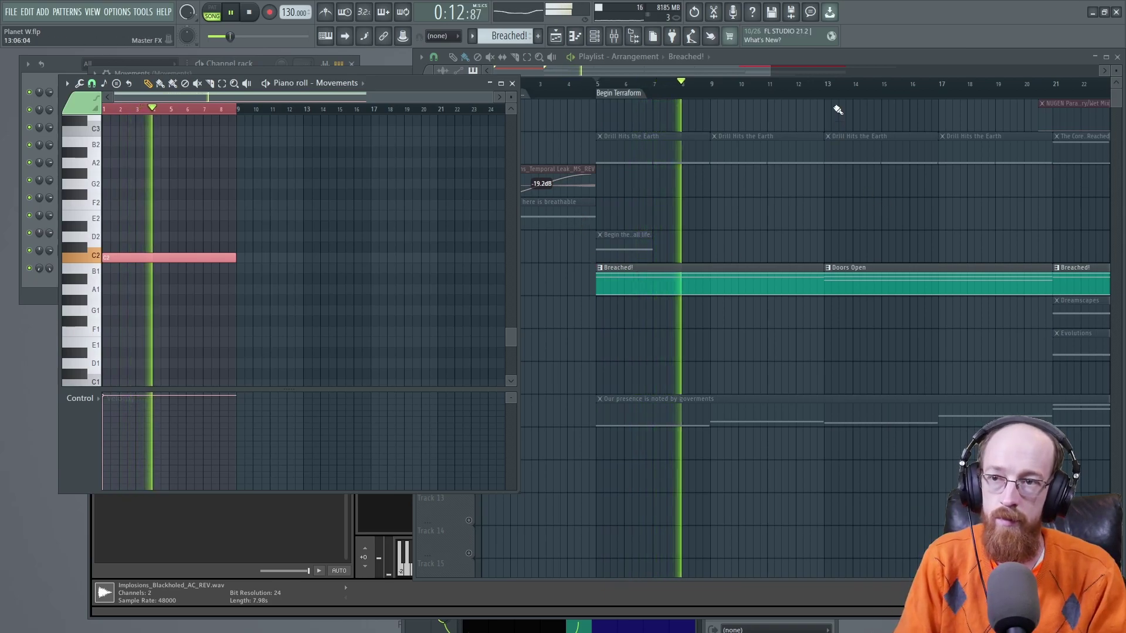
{"action": "key", "text": "space"}
Move the playhead to bar 13, show the Doors Open clip's notes, and play that clip
{"action": "left_click", "coordinate": [829, 87]}
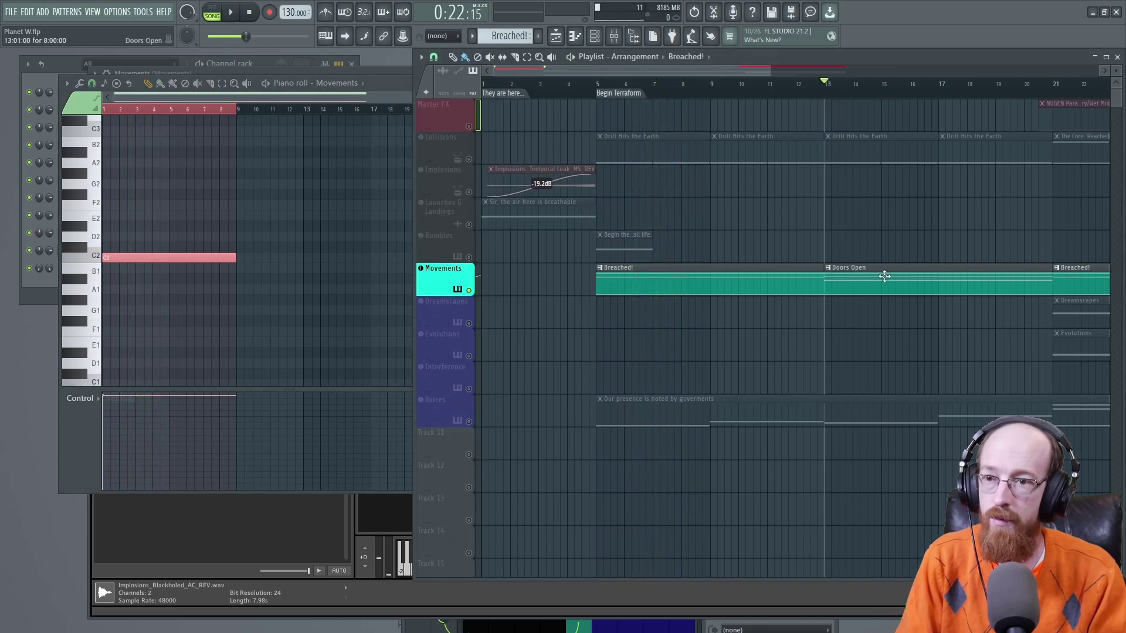
{"action": "left_click", "coordinate": [884, 276]}
{"action": "key", "text": "space"}
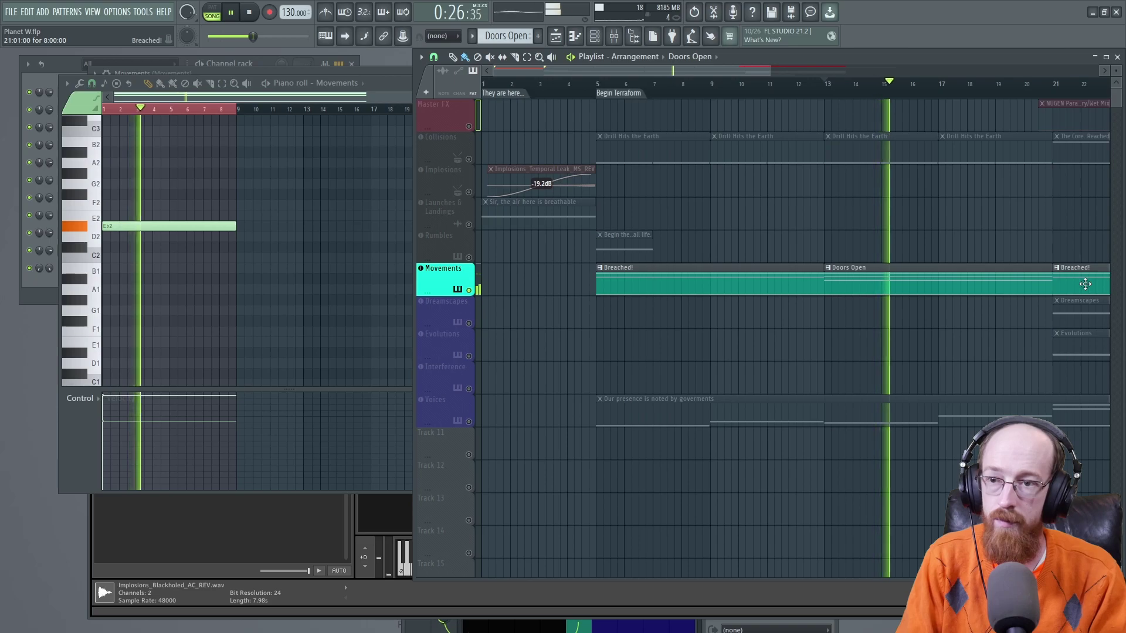
{"action": "key", "text": "space"}
Show the notes of the second Breached! clip, play it from bar 21, and stop playback
{"action": "left_click", "coordinate": [1085, 285]}
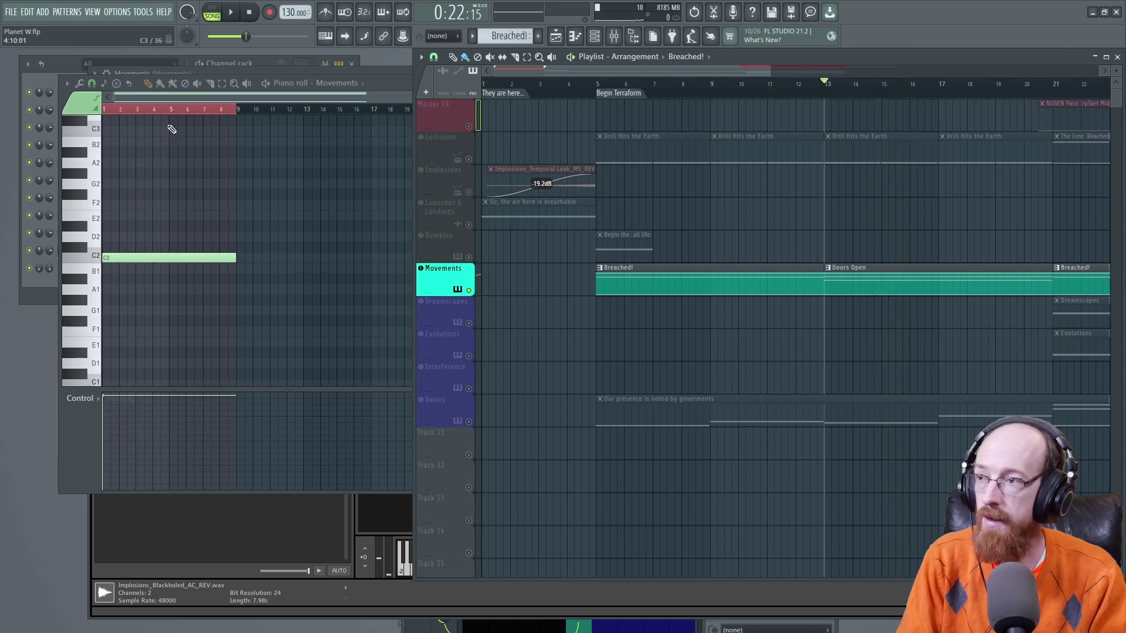
{"action": "left_click", "coordinate": [197, 99]}
{"action": "key", "text": "space"}
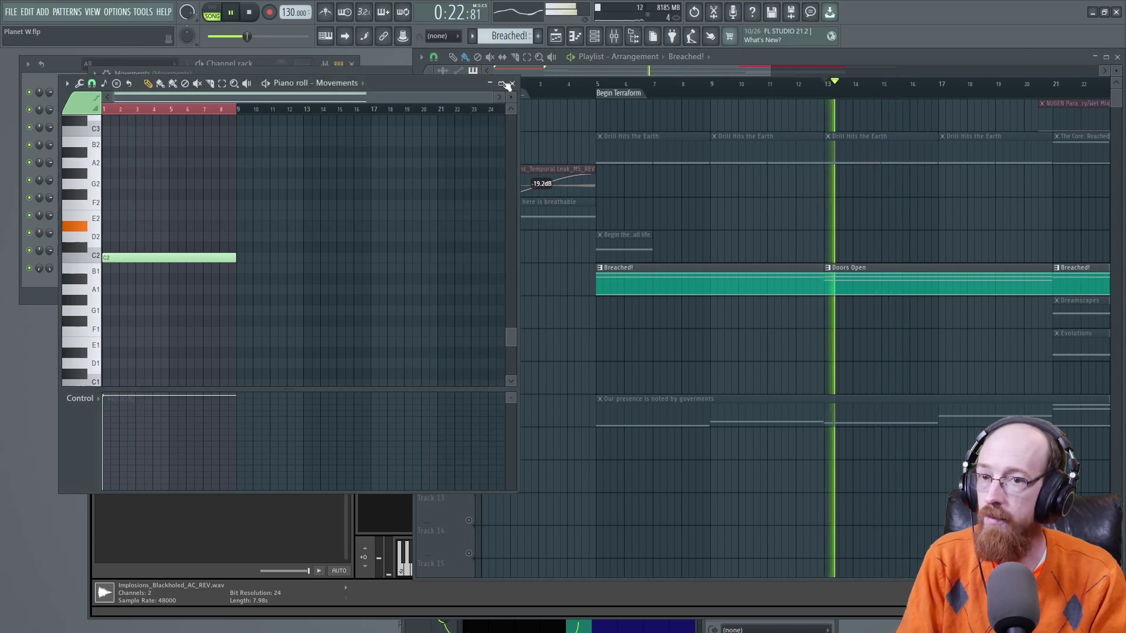
{"action": "left_click", "coordinate": [1056, 84]}
{"action": "key", "text": "space"}
{"action": "key", "text": "space"}
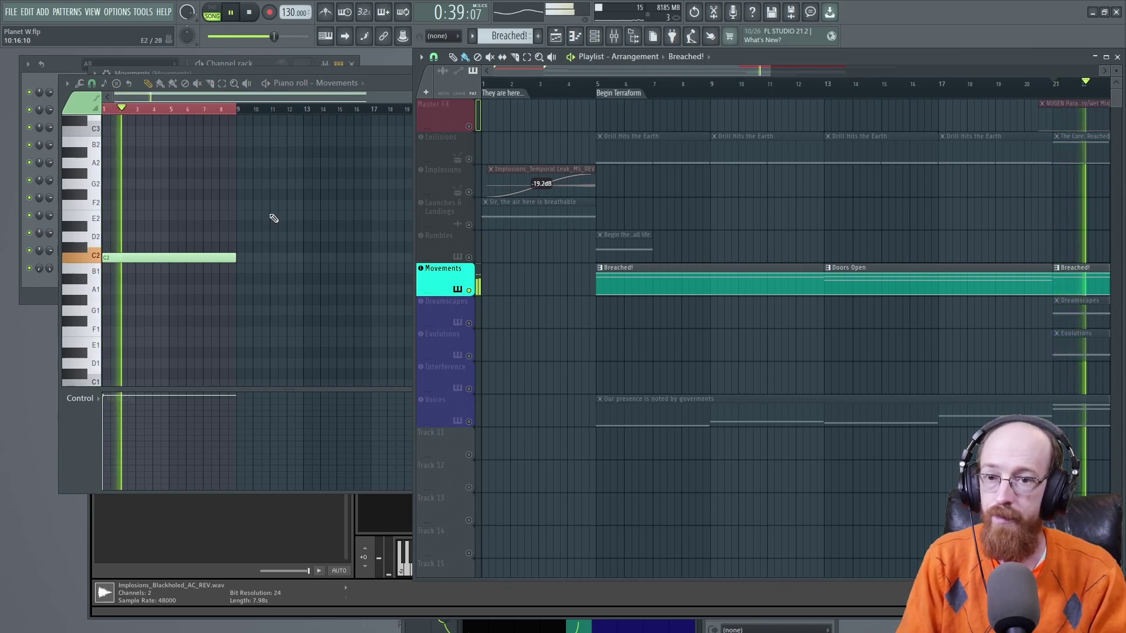
{"action": "key", "text": "space"}
Close the piano roll, bring the Movements instrument forward, audition Bipeds In The Crater, and close the instrument
{"action": "left_click", "coordinate": [380, 88]}
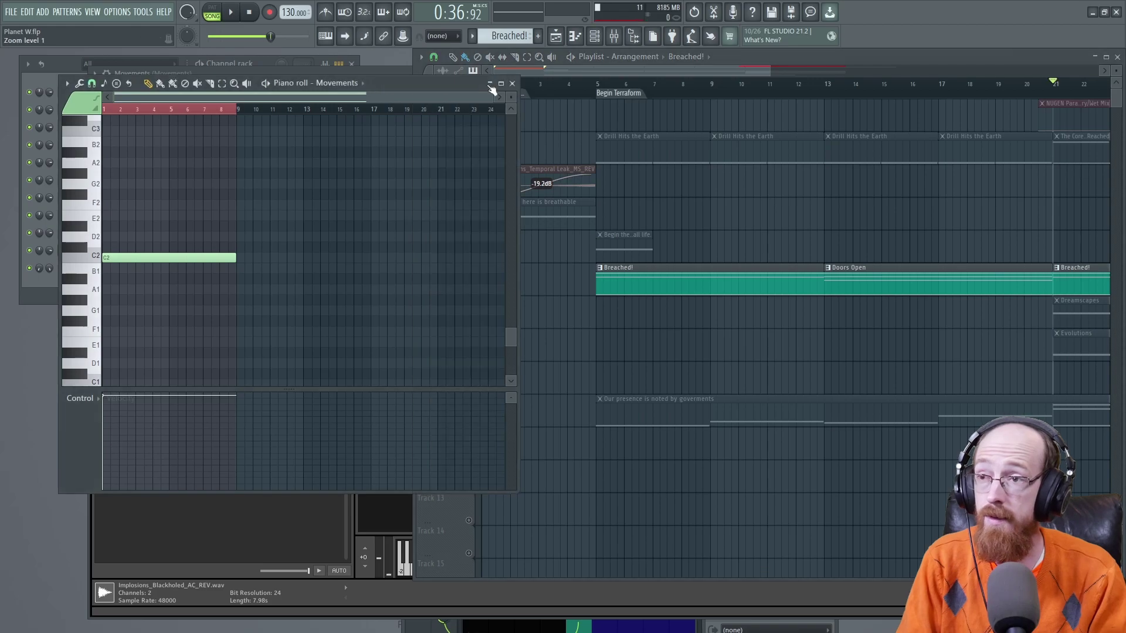
{"action": "left_click", "coordinate": [515, 84]}
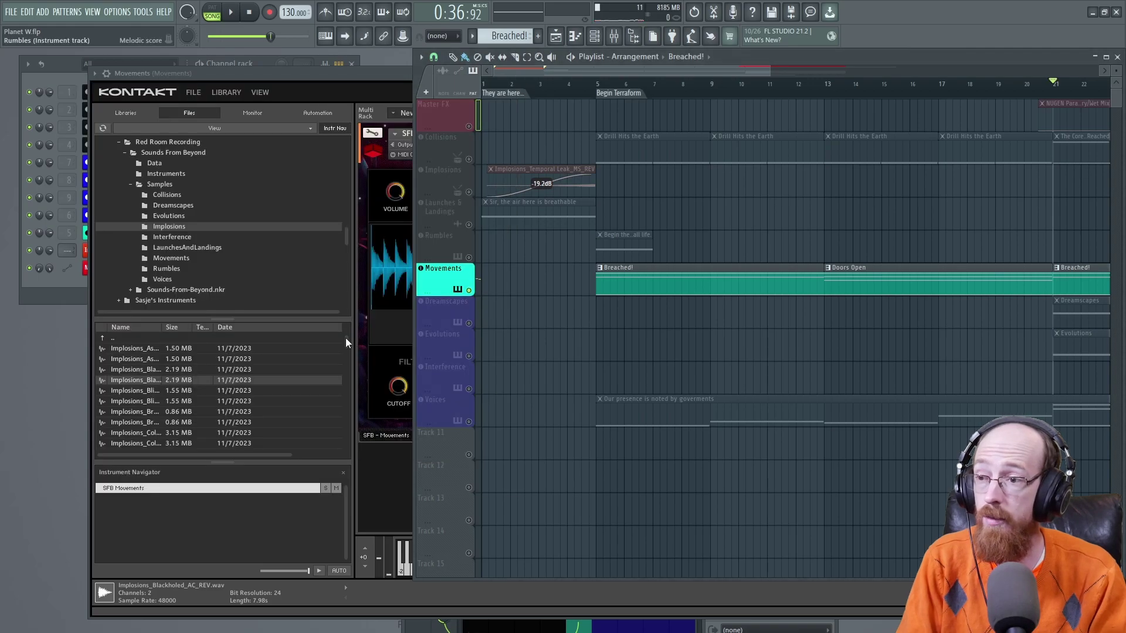
{"action": "left_click", "coordinate": [396, 597]}
{"action": "left_click", "coordinate": [602, 543]}
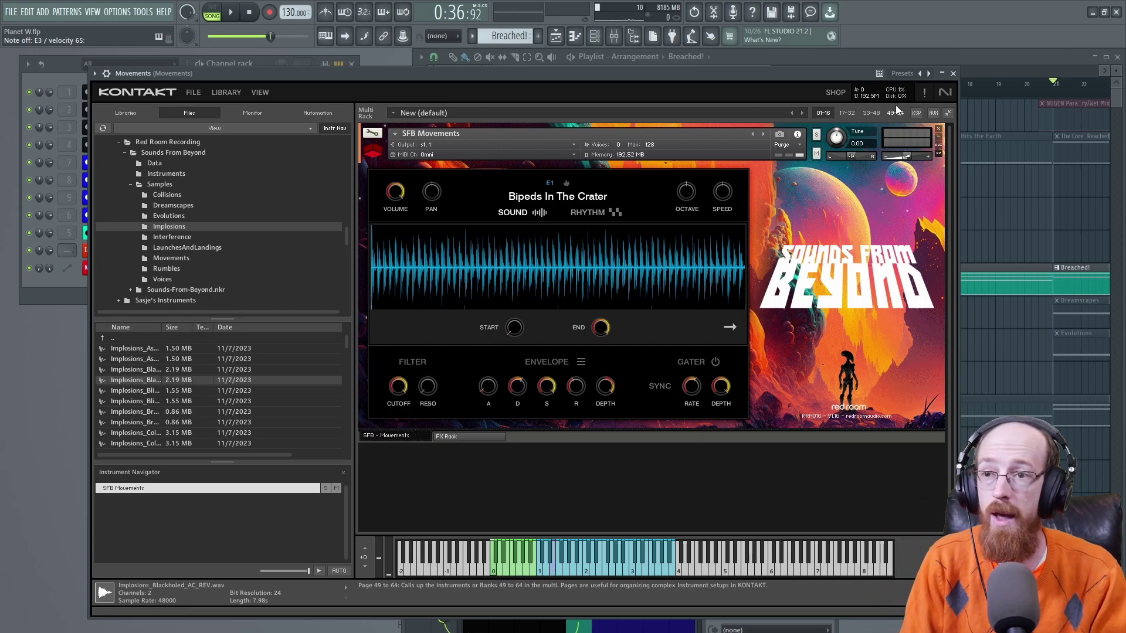
{"action": "left_click", "coordinate": [953, 73]}
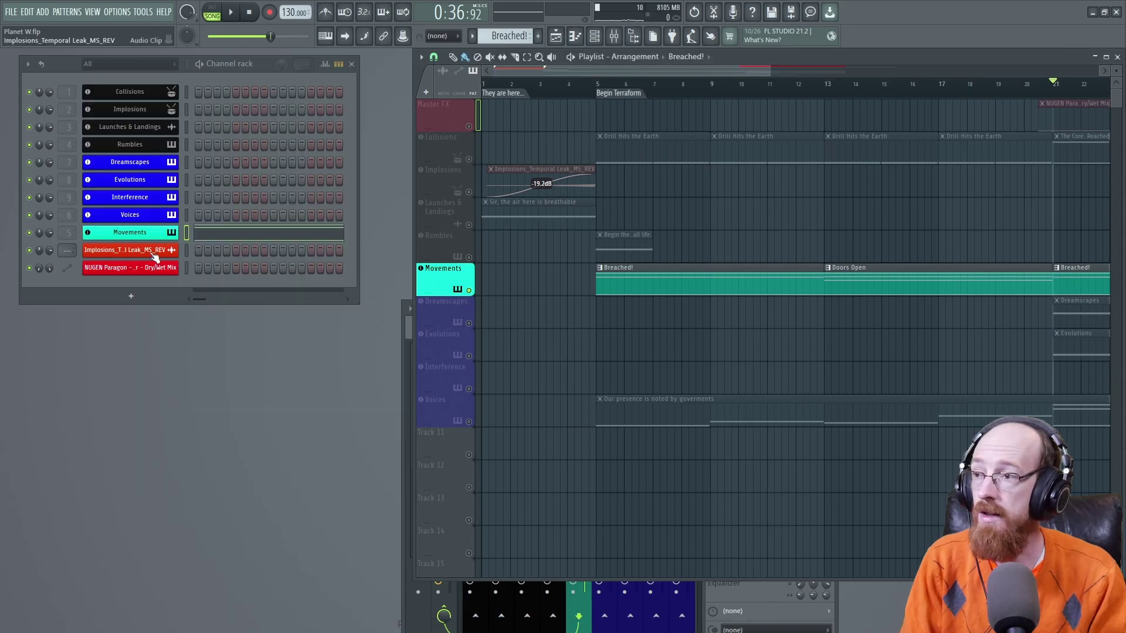
Solo the Dreamscapes track to view its clip at bar 21, and switch the solo back to Movements
{"action": "right_click", "coordinate": [470, 323]}
{"action": "left_click_drag", "start_coordinate": [844, 321], "coordinate": [476, 338]}
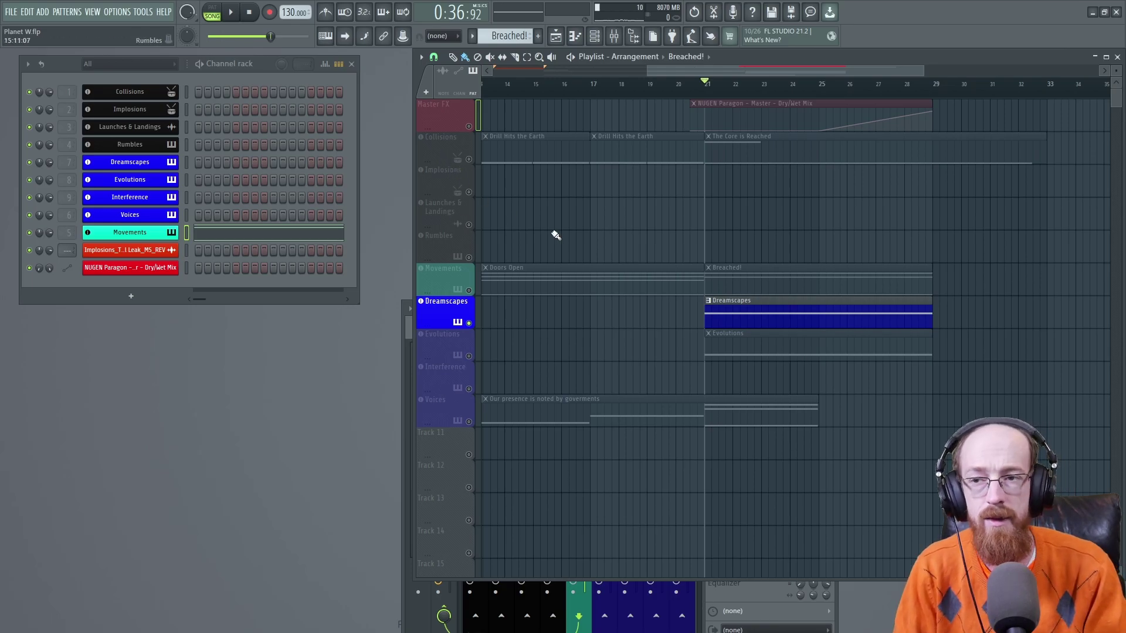
{"action": "right_click", "coordinate": [471, 296]}
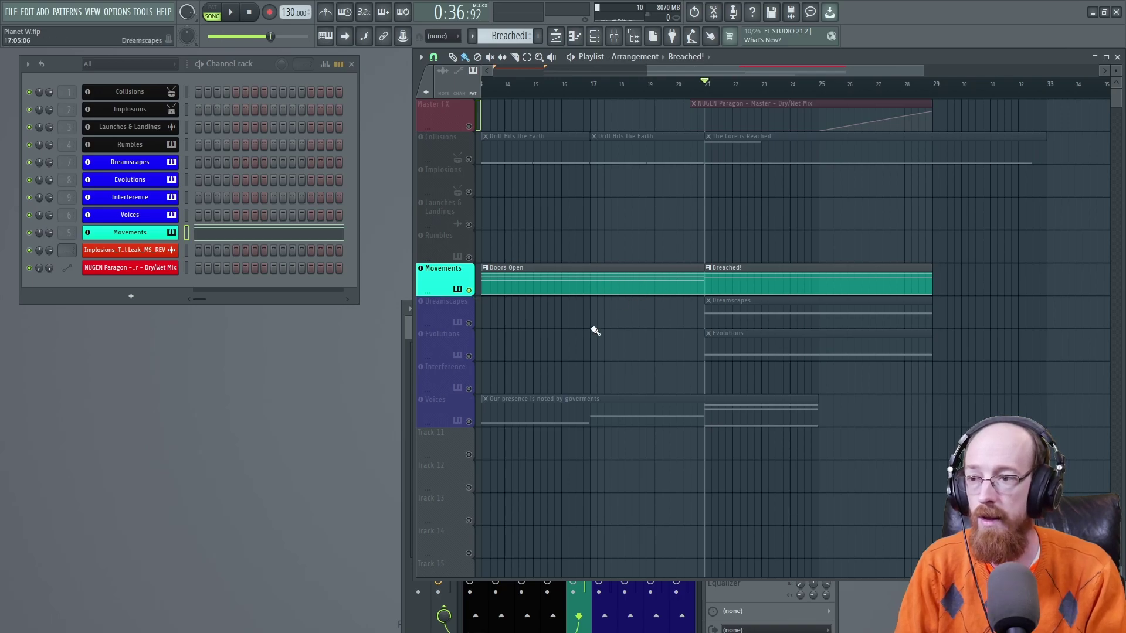
Solo the Voices track, switch the solo to Dreamscapes, and audition Oscillate in the Dreamscapes instrument
{"action": "right_click", "coordinate": [470, 422]}
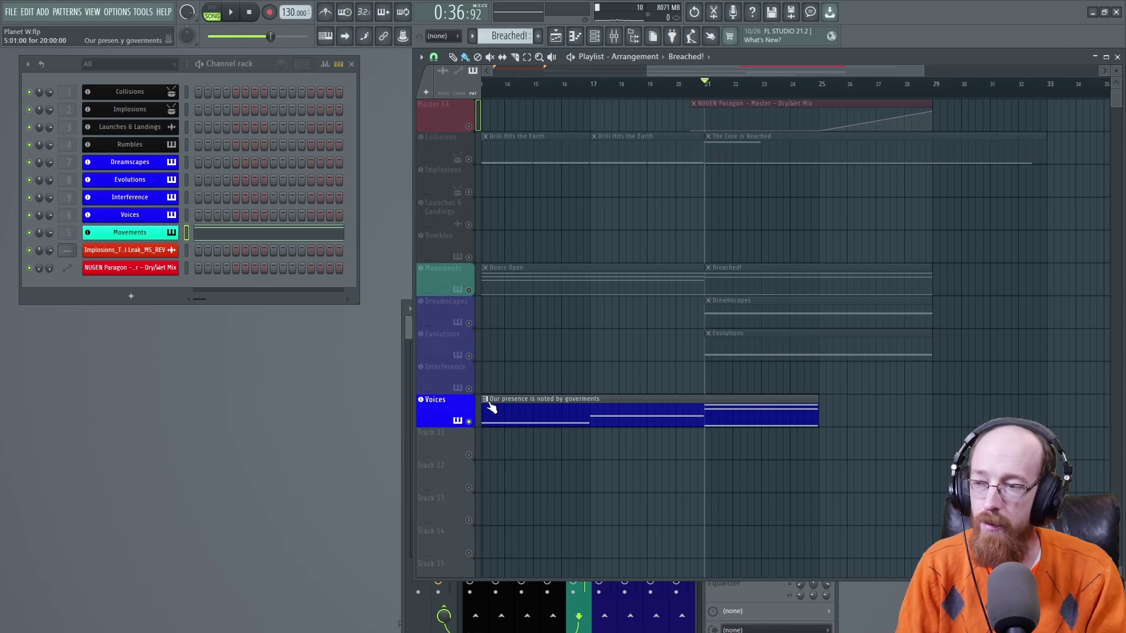
{"action": "right_click", "coordinate": [468, 323]}
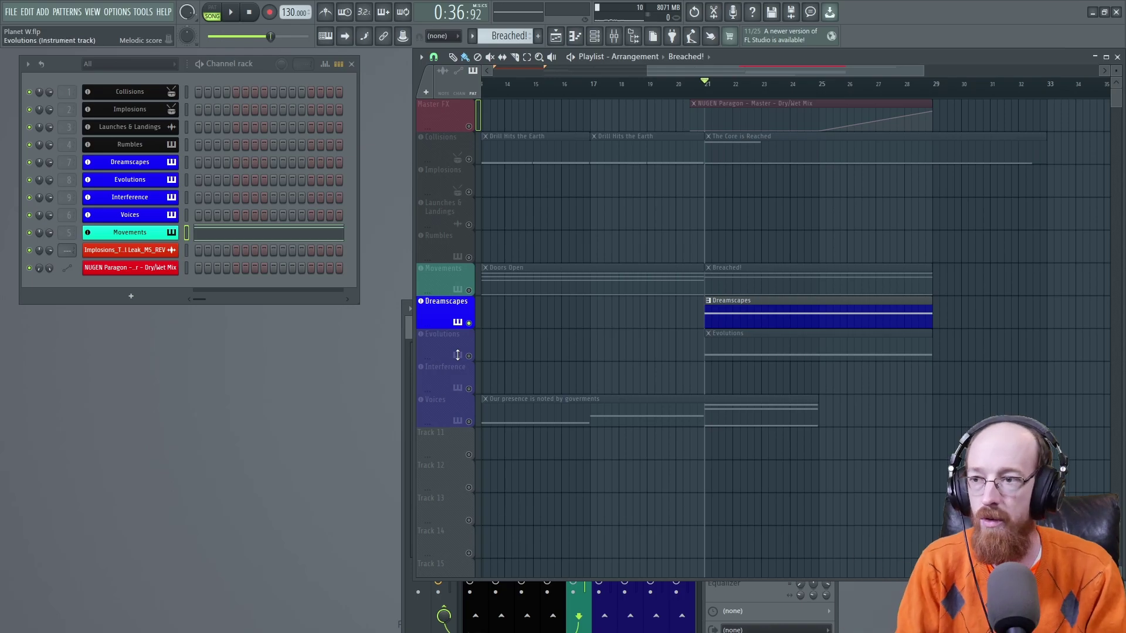
{"action": "left_click", "coordinate": [157, 166]}
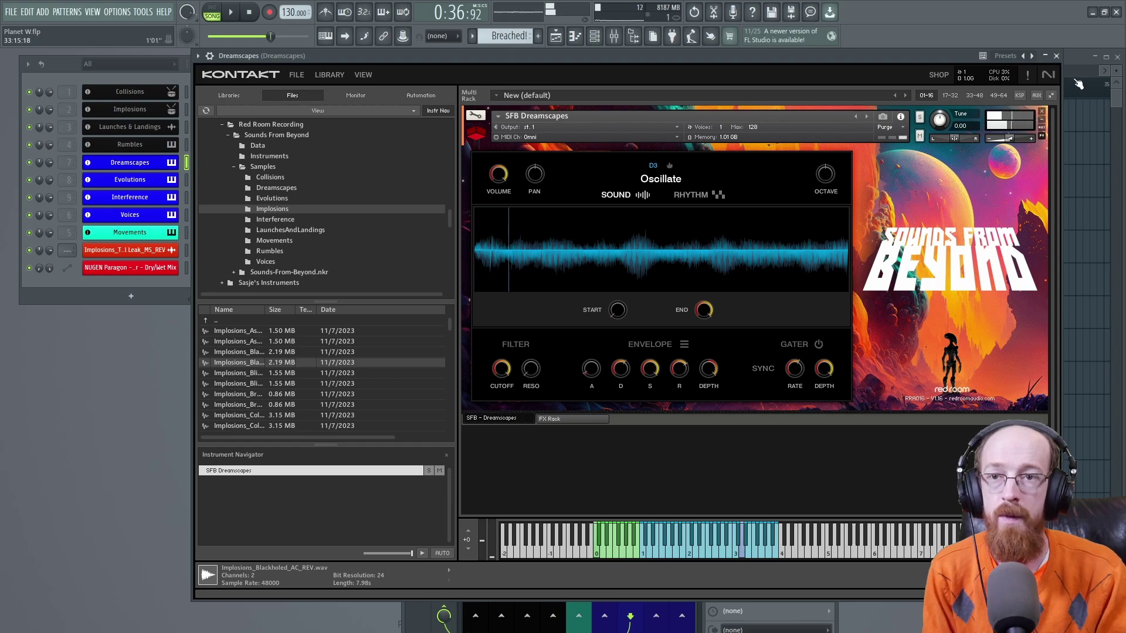
Play the Dreamscapes clip from bar 21 with its instrument in view, stop playback, and close the instrument
{"action": "left_click", "coordinate": [1081, 59]}
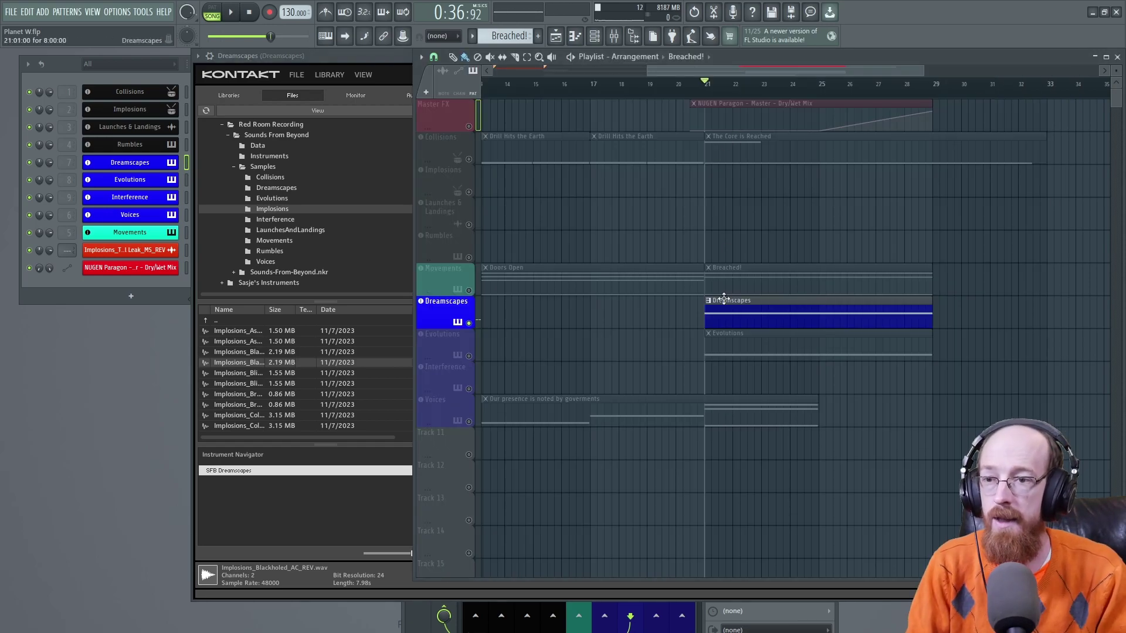
{"action": "key", "text": "space"}
{"action": "left_click", "coordinate": [398, 71]}
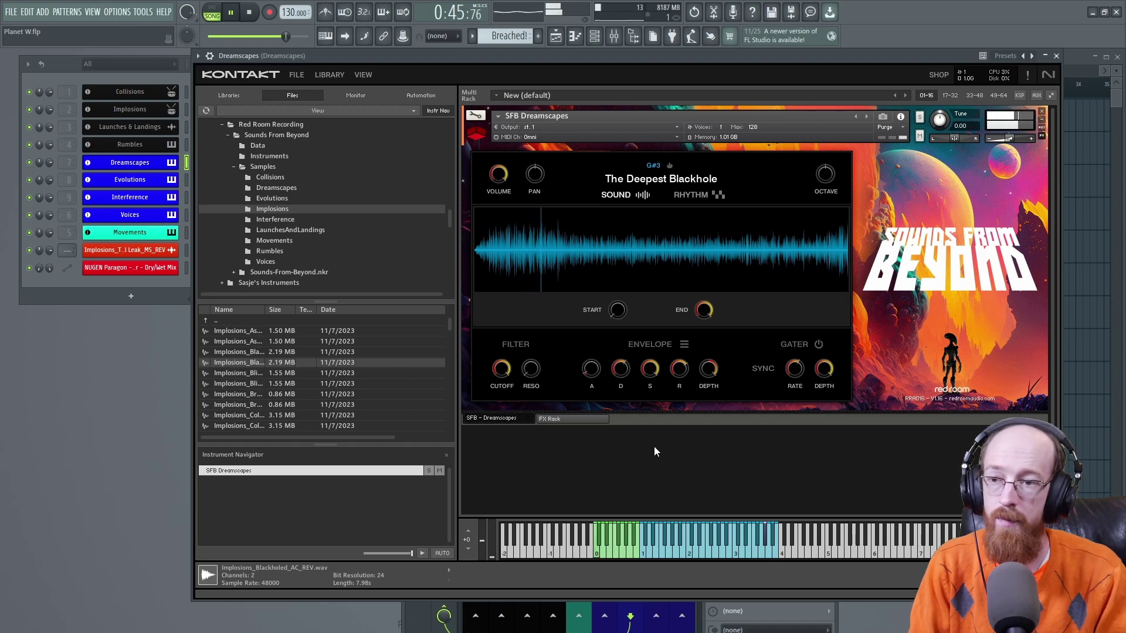
{"action": "key", "text": "space"}
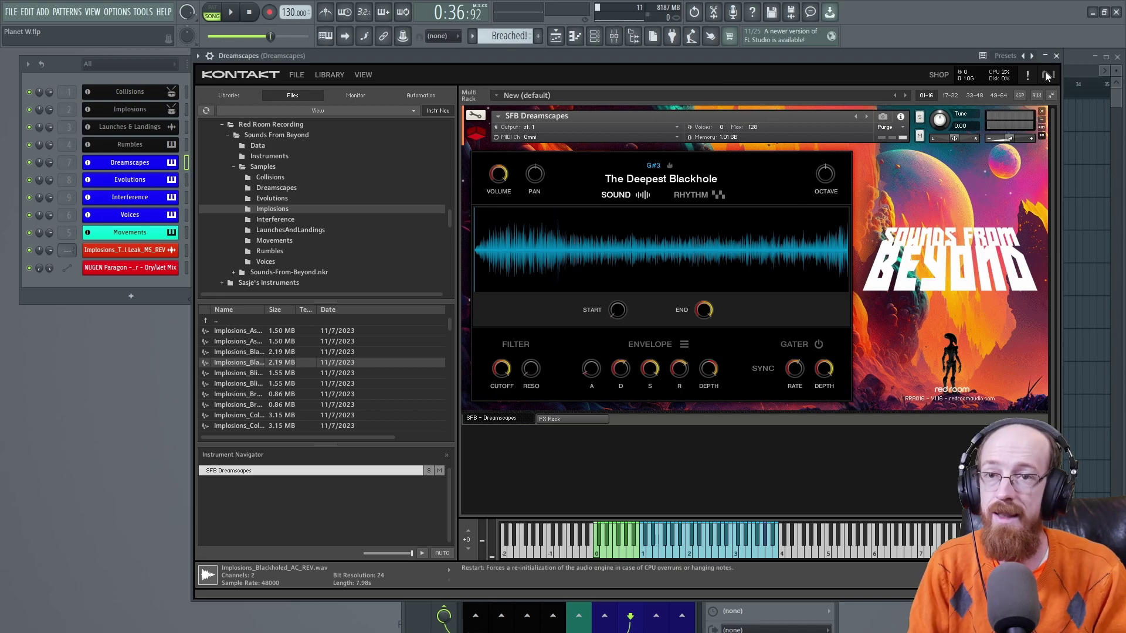
{"action": "left_click", "coordinate": [1057, 56]}
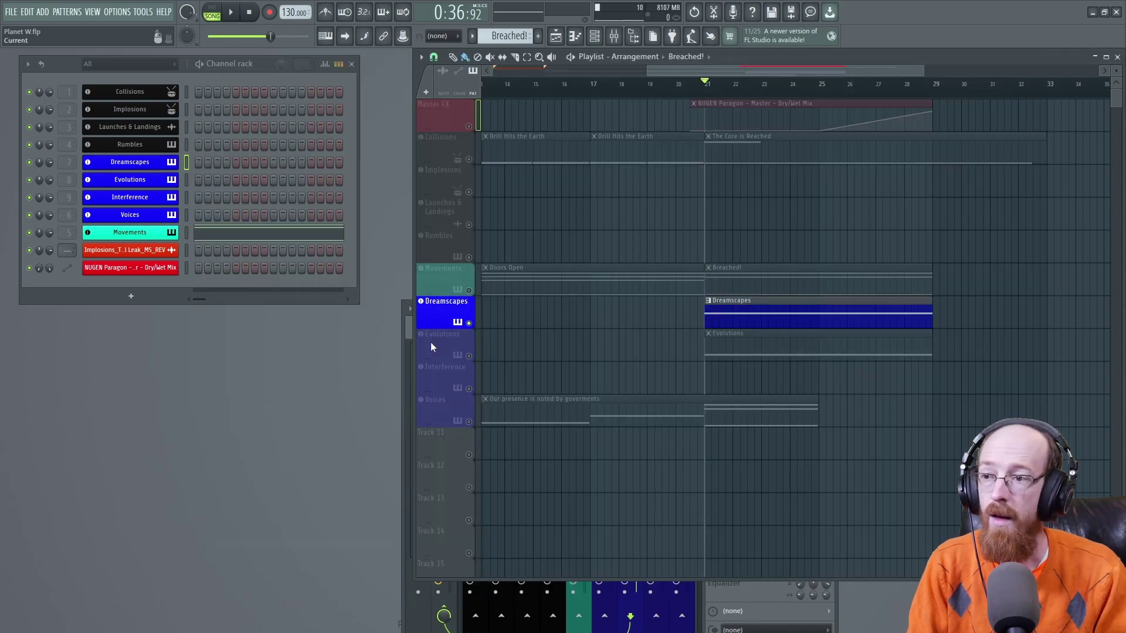
Solo the Evolutions track and play its clip from bar 21 with the Evolutions instrument in view, closing the instrument at the end
{"action": "left_click", "coordinate": [473, 358]}
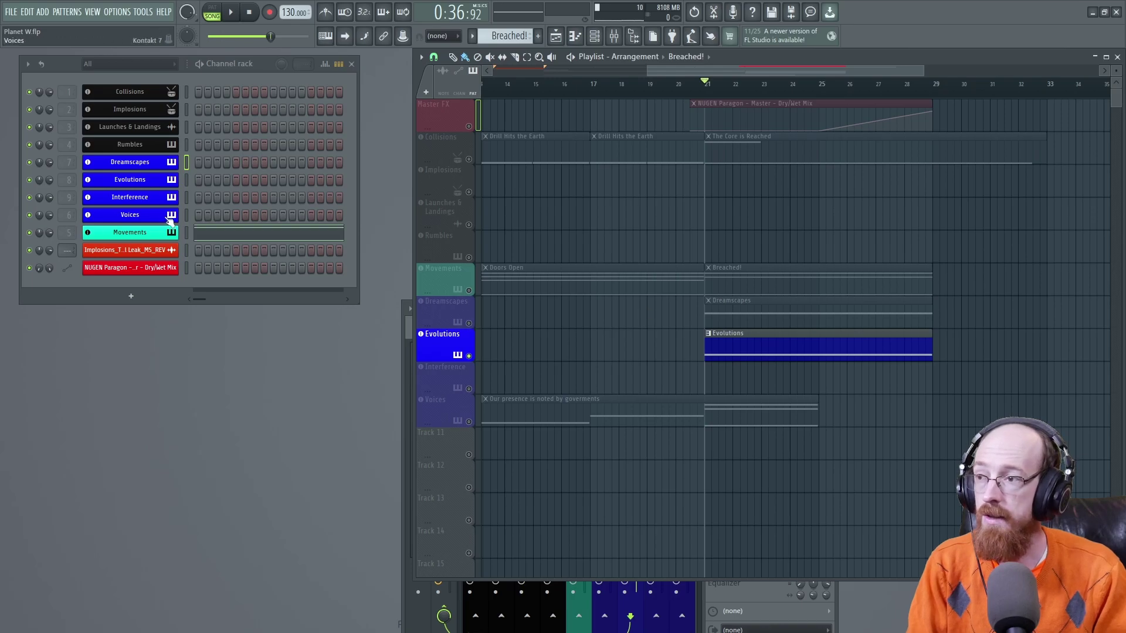
{"action": "left_click", "coordinate": [130, 180]}
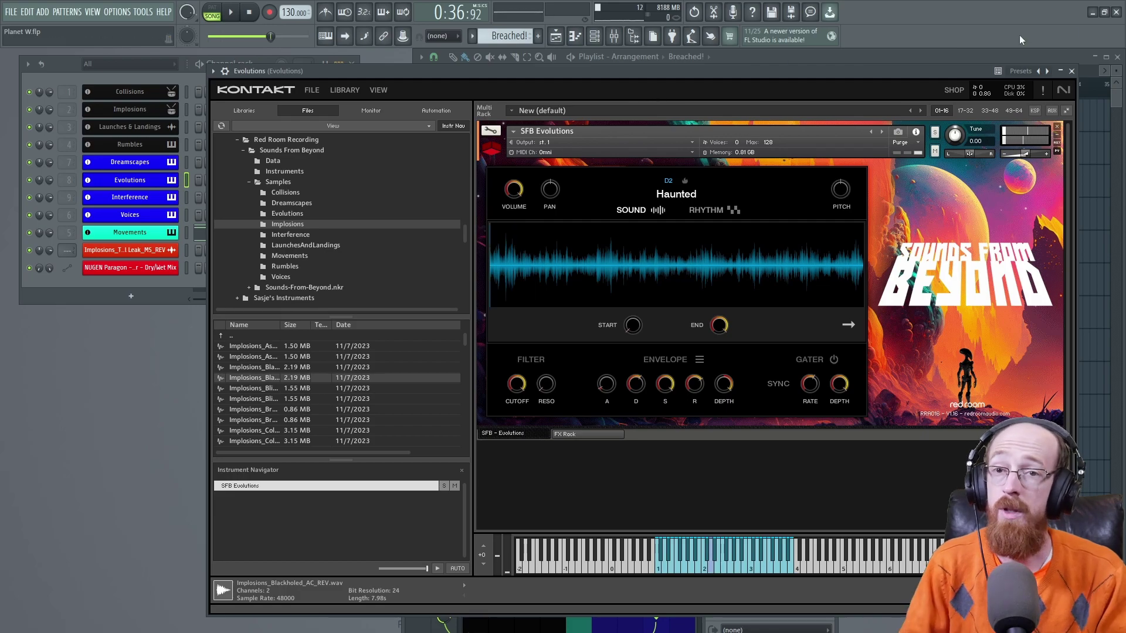
{"action": "left_click", "coordinate": [934, 54]}
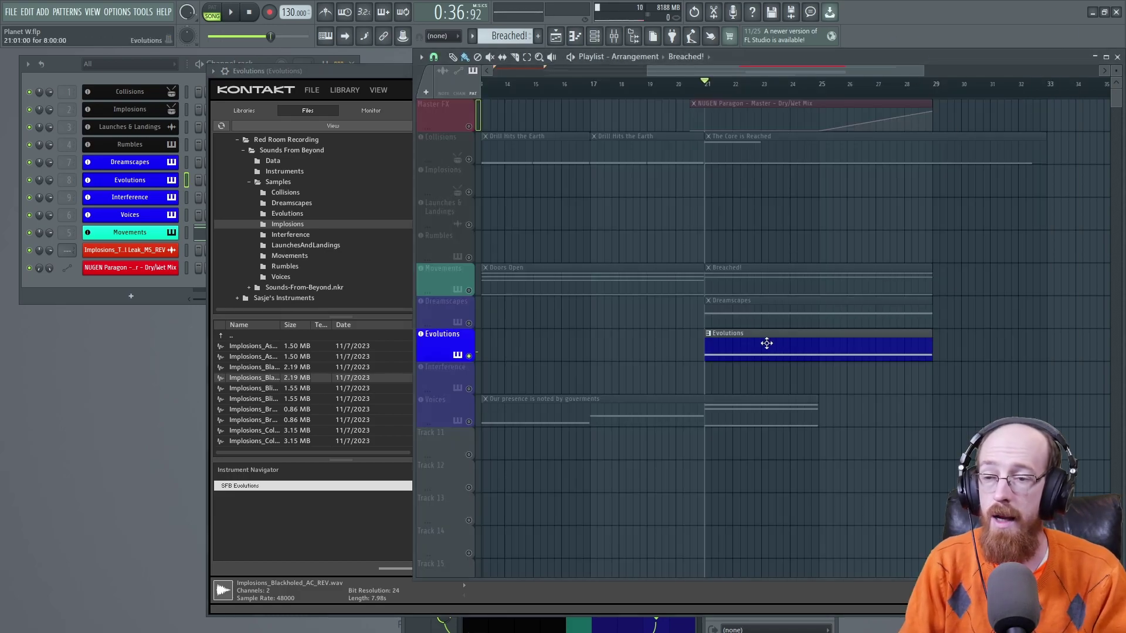
{"action": "left_click", "coordinate": [389, 74]}
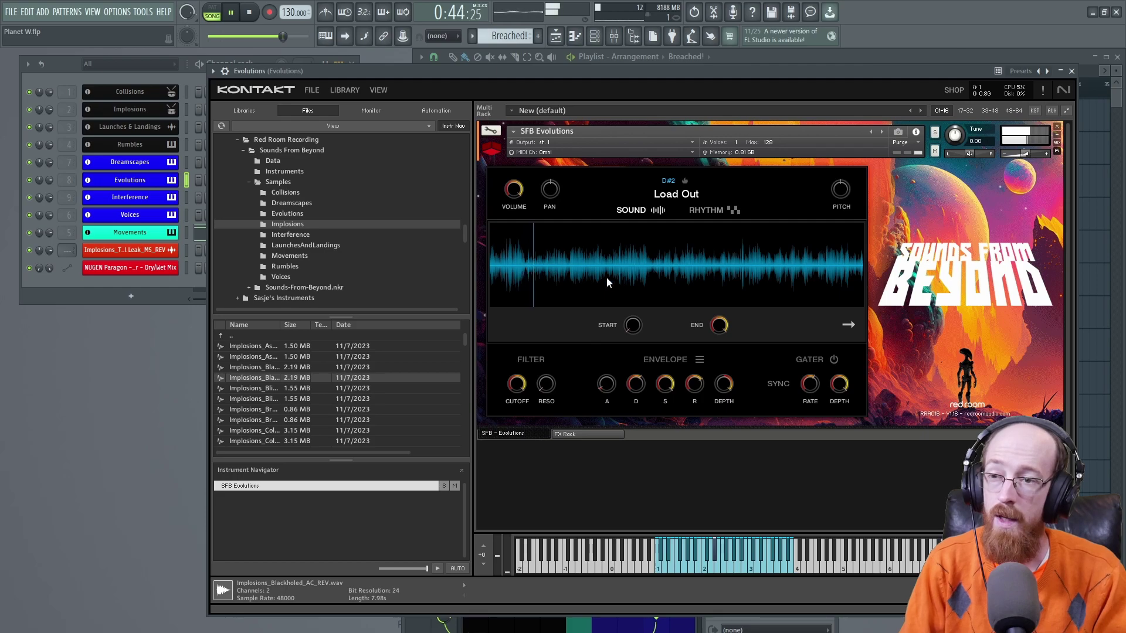
{"action": "key", "text": "space"}
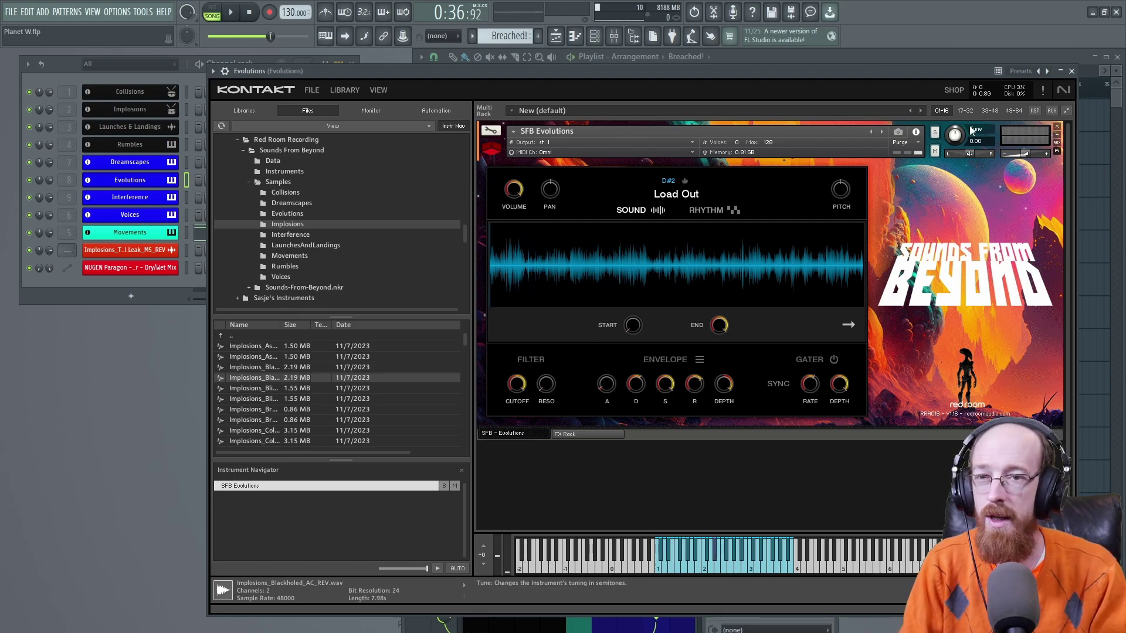
{"action": "left_click", "coordinate": [1072, 72]}
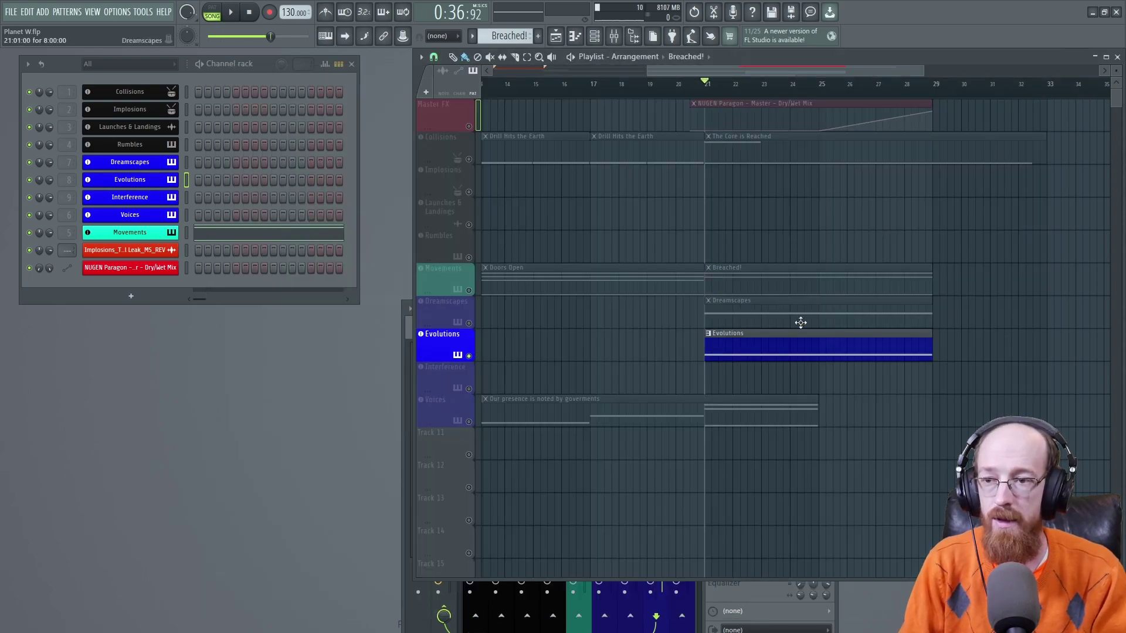
Switch the audible track from Evolutions to Interference, audition Spazio in the Interference instrument, and close it
{"action": "left_click", "coordinate": [469, 389]}
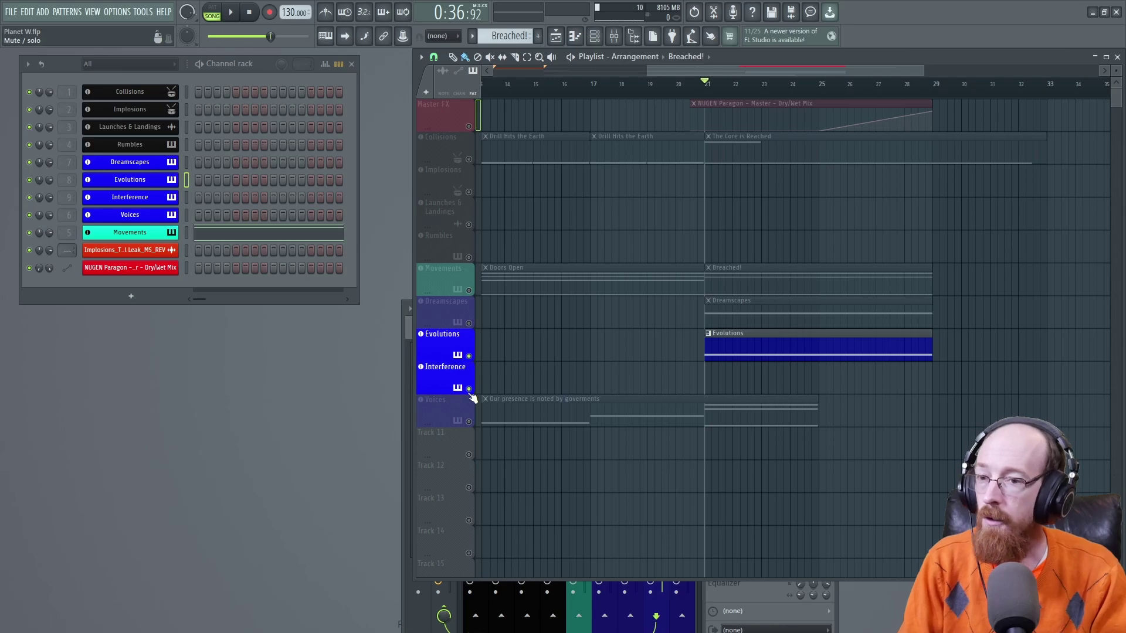
{"action": "left_click", "coordinate": [469, 355]}
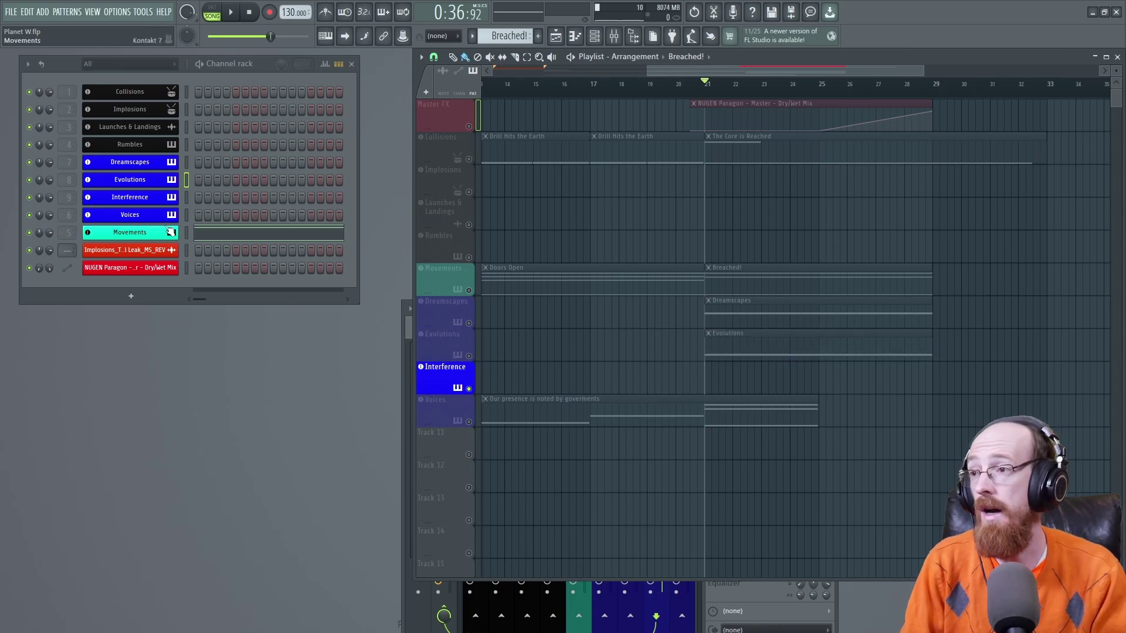
{"action": "left_click", "coordinate": [146, 198]}
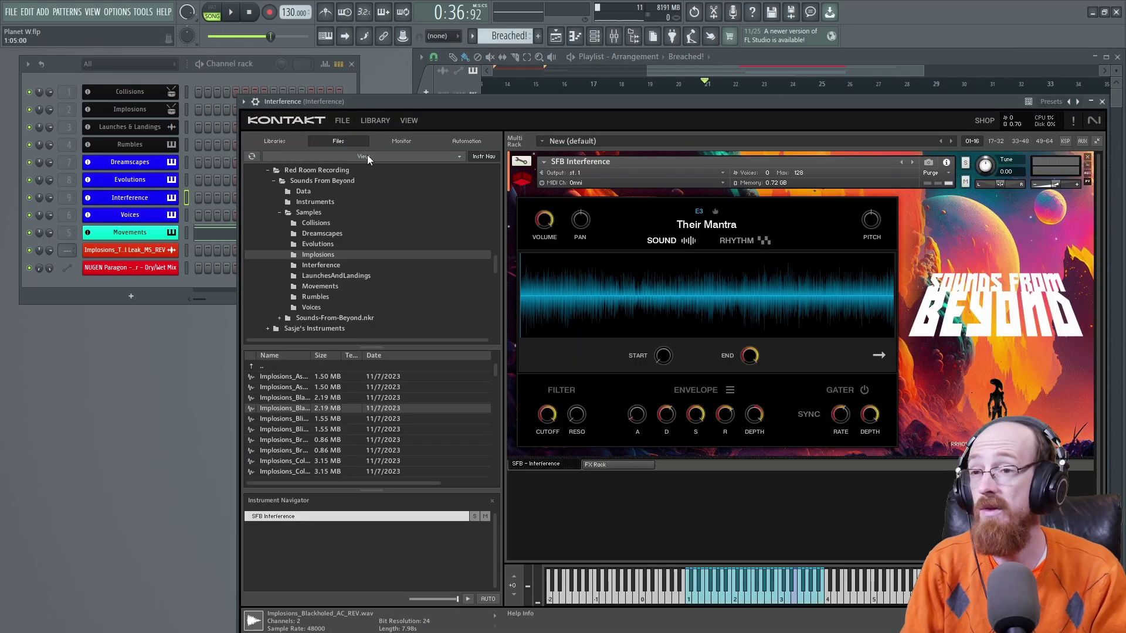
{"action": "left_click_drag", "start_coordinate": [558, 105], "coordinate": [497, 86]}
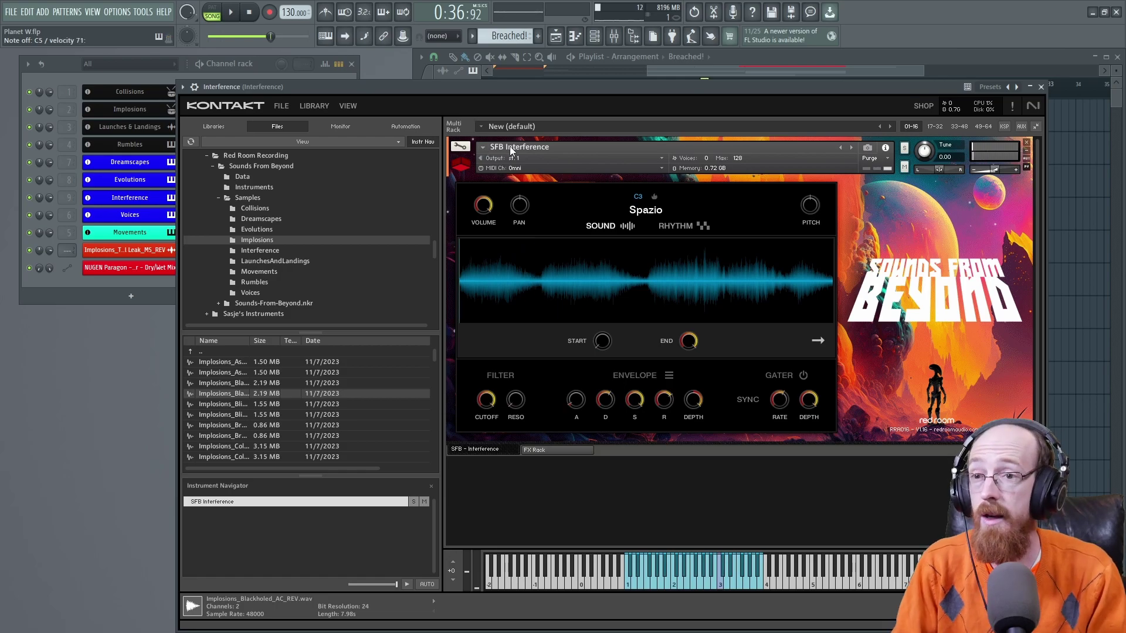
{"action": "left_click", "coordinate": [1042, 87]}
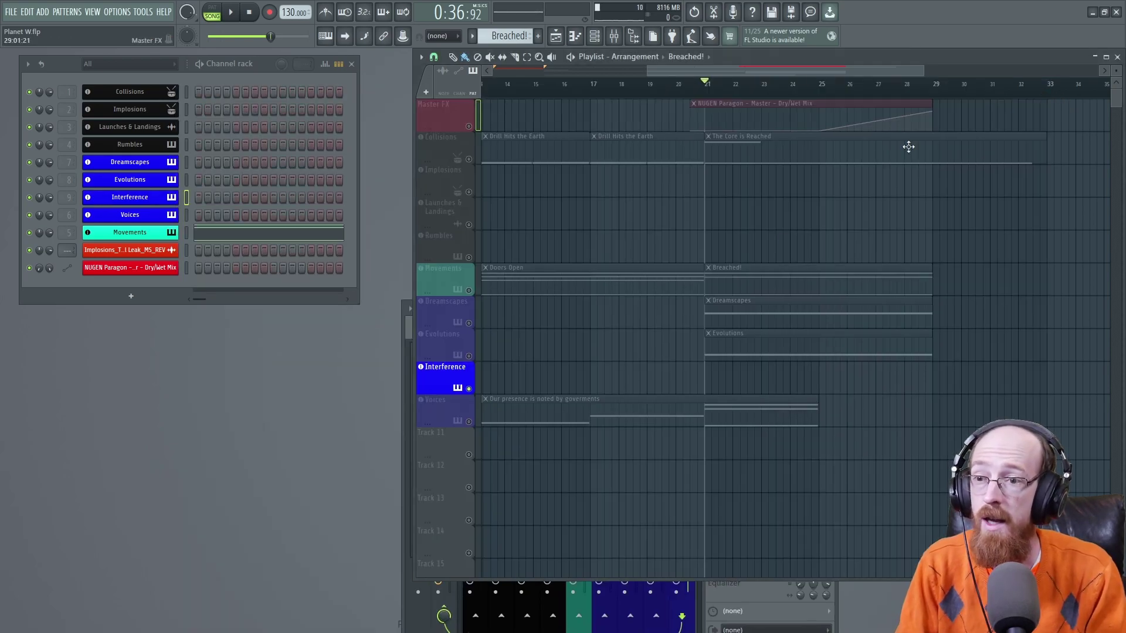
Mute the Interference track and enable the Voices track as the only audible one
{"action": "right_click", "coordinate": [472, 389]}
{"action": "left_click", "coordinate": [470, 389]}
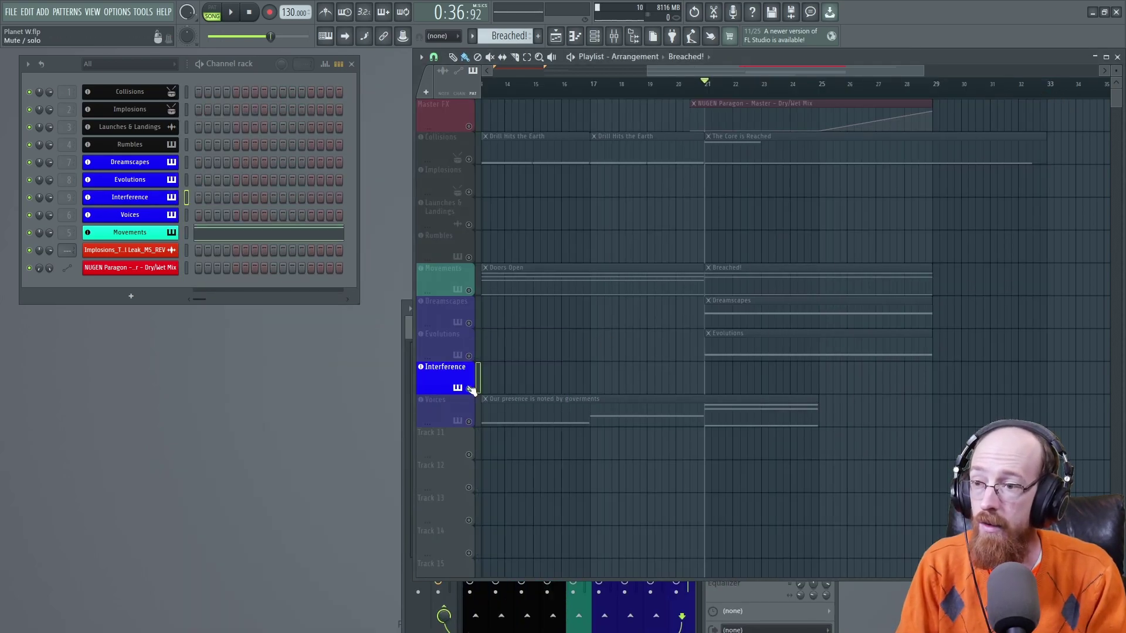
{"action": "left_click", "coordinate": [470, 389]}
{"action": "left_click", "coordinate": [472, 428]}
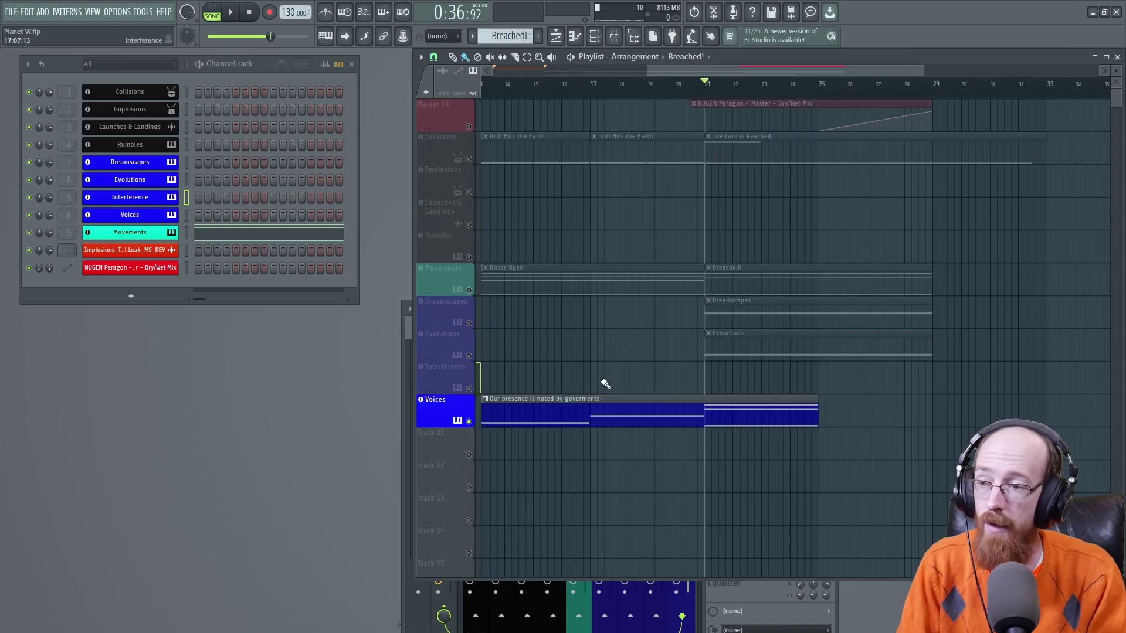
Show the sound list in the Voices instrument and clone the Voices channel
{"action": "left_click", "coordinate": [146, 217]}
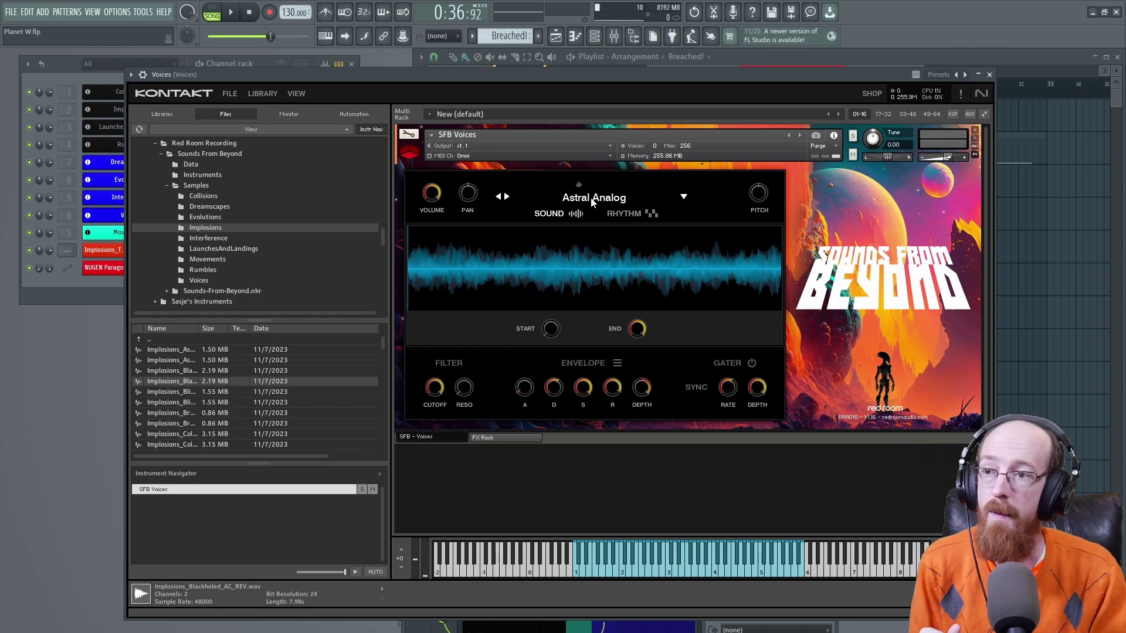
{"action": "left_click", "coordinate": [683, 197]}
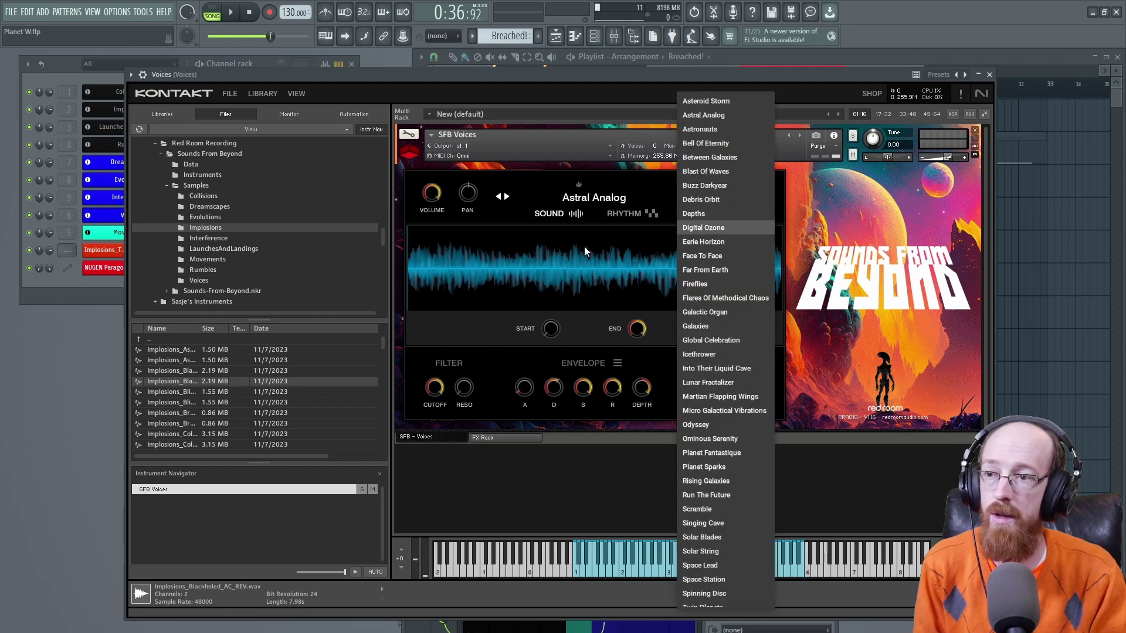
{"action": "left_click", "coordinate": [335, 319]}
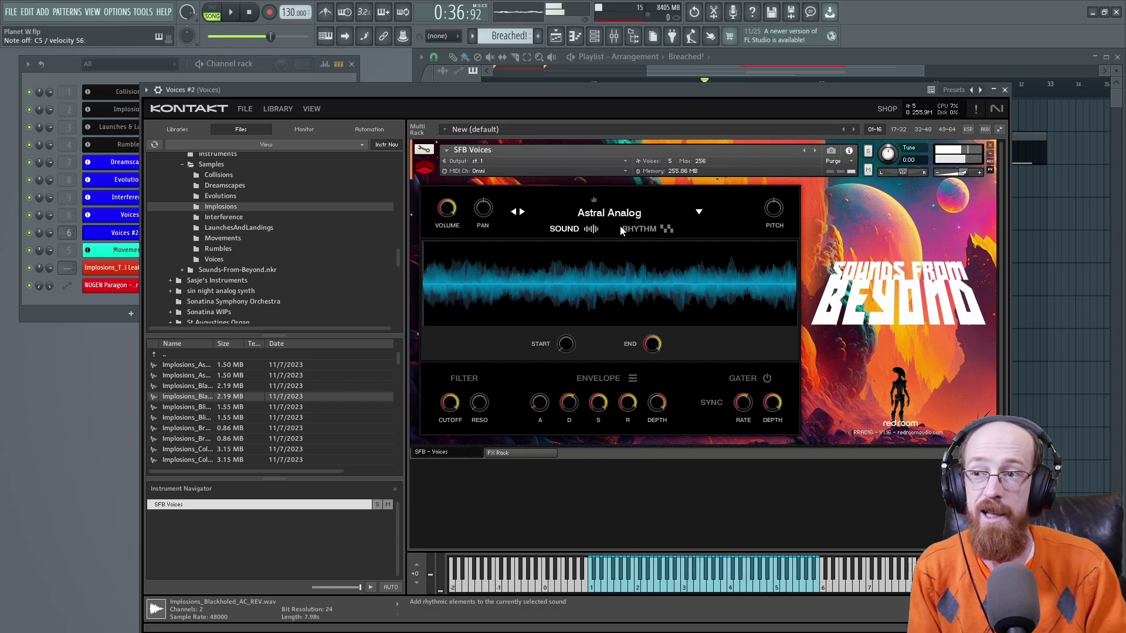
Load and audition the Astronauts and Rising Galaxies sounds in the cloned Voices instrument
{"action": "left_click", "coordinate": [699, 212]}
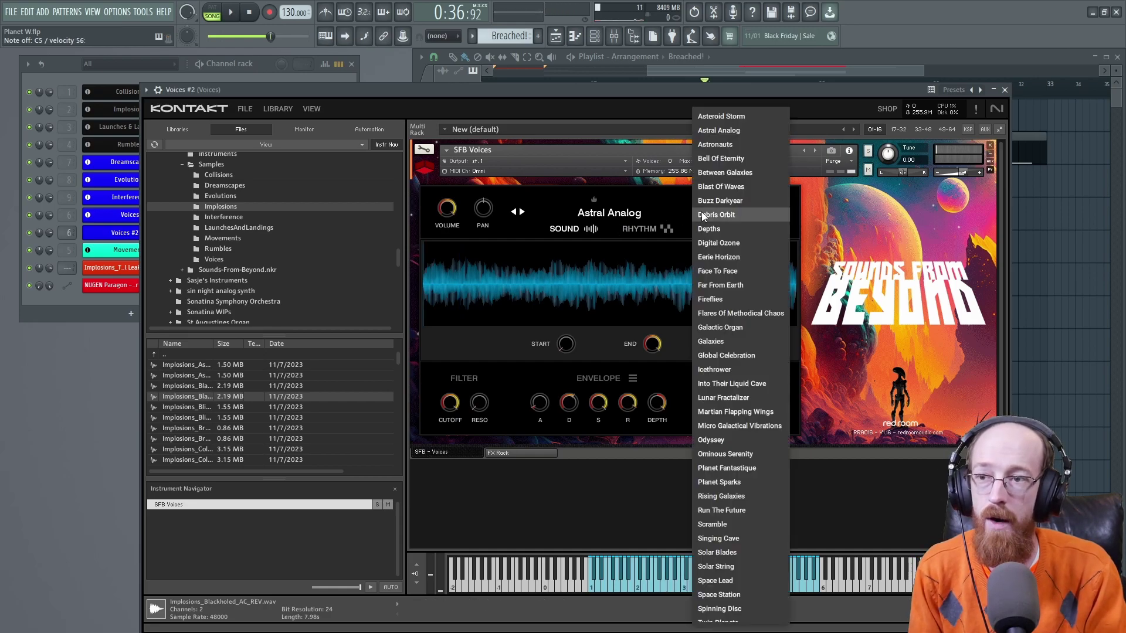
{"action": "left_click", "coordinate": [744, 144]}
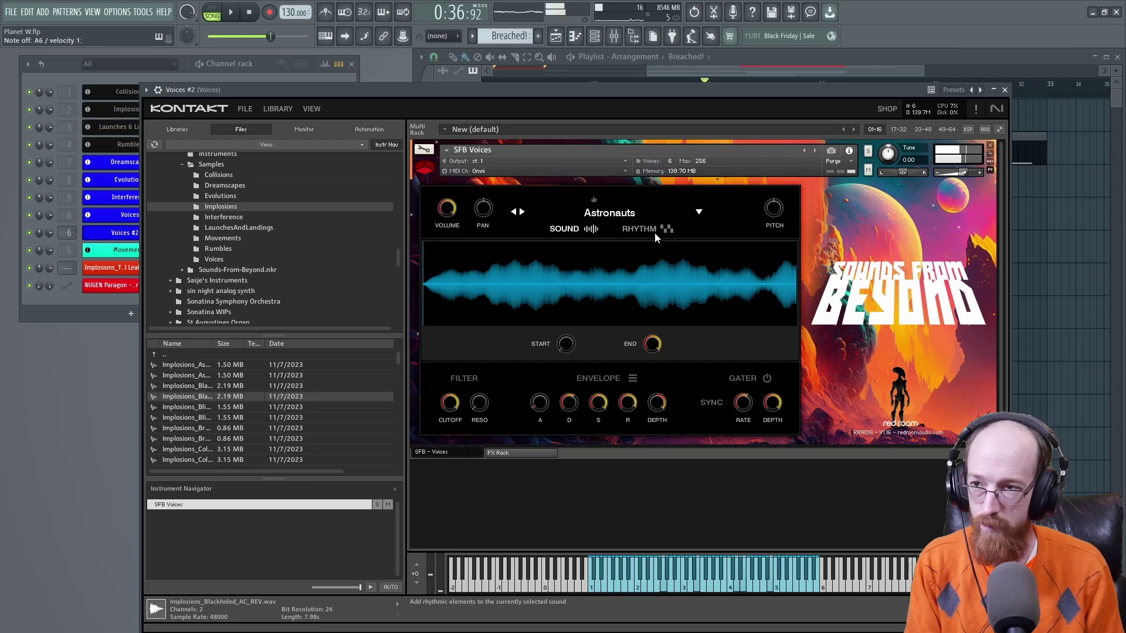
{"action": "left_click", "coordinate": [699, 212]}
{"action": "left_click", "coordinate": [666, 456]}
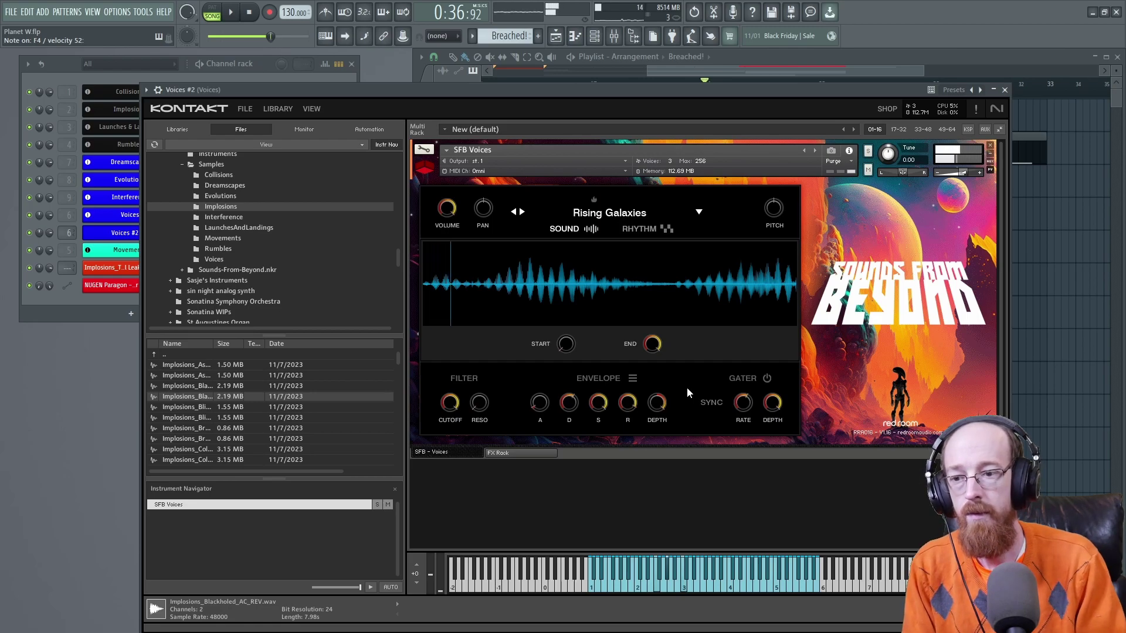
Audition Run The Future and Vision Pad in the cloned Voices instrument, leaving Vision Pad loaded, and close the instrument
{"action": "left_click", "coordinate": [698, 212]}
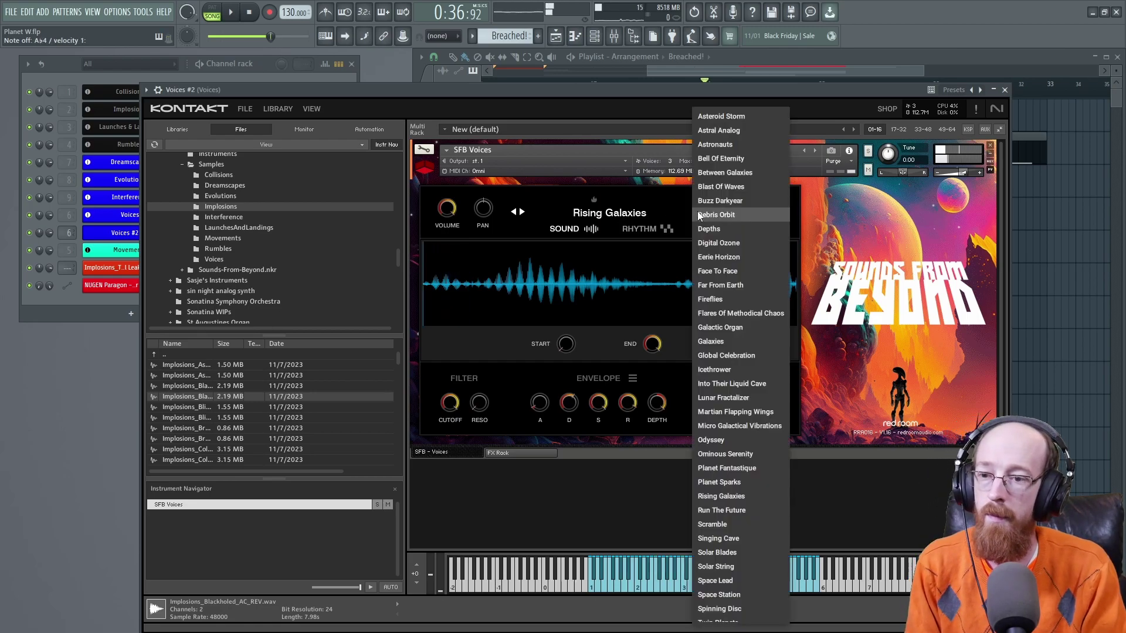
{"action": "left_click", "coordinate": [756, 508]}
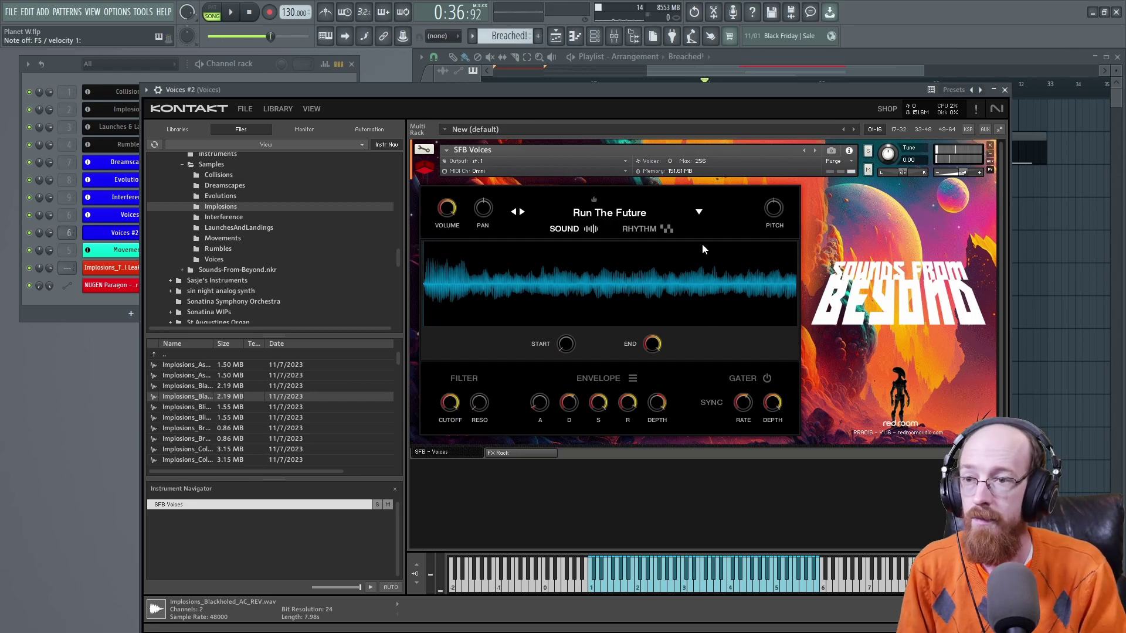
{"action": "left_click", "coordinate": [699, 212]}
{"action": "scroll", "coordinate": [761, 485], "scroll_direction": "down", "scroll_amount": 3}
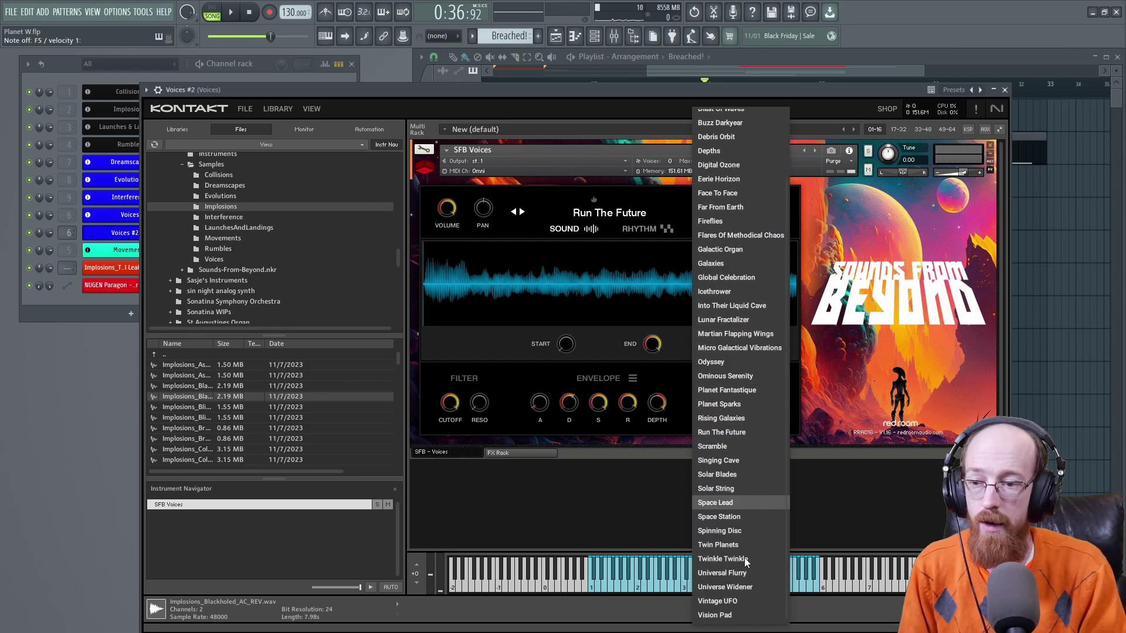
{"action": "left_click", "coordinate": [737, 617]}
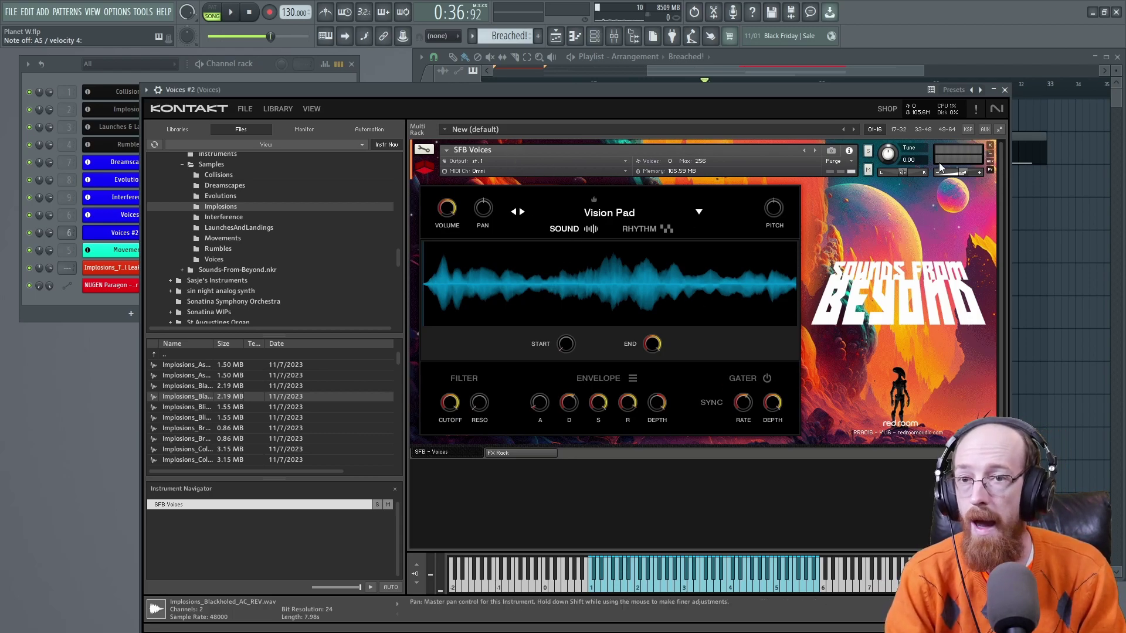
{"action": "left_click", "coordinate": [1004, 89]}
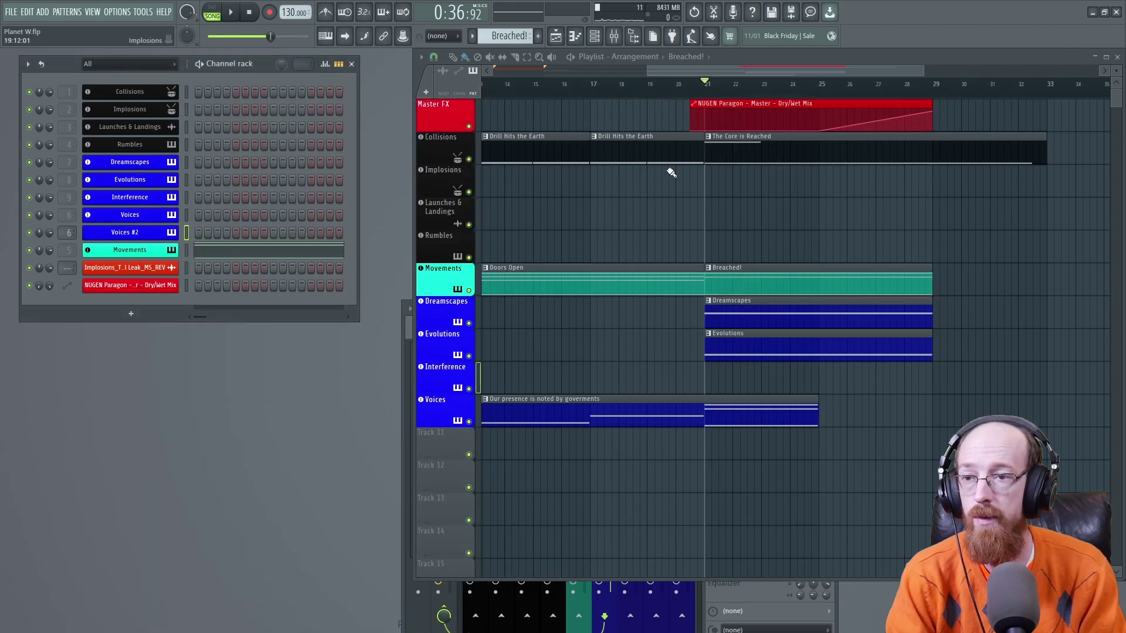
Move the playhead to the Begin Terraform marker at bar 5, solo the Voices track, and play its clip
{"action": "scroll", "coordinate": [707, 181], "scroll_direction": "left", "scroll_amount": 5}
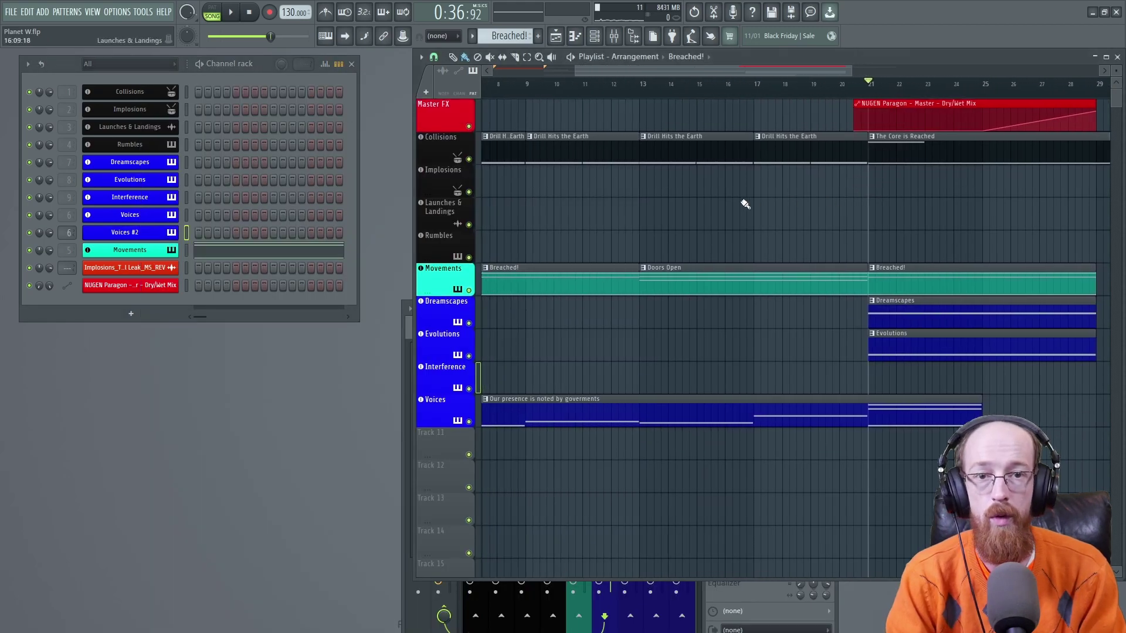
{"action": "scroll", "coordinate": [745, 204], "scroll_direction": "left", "scroll_amount": 4}
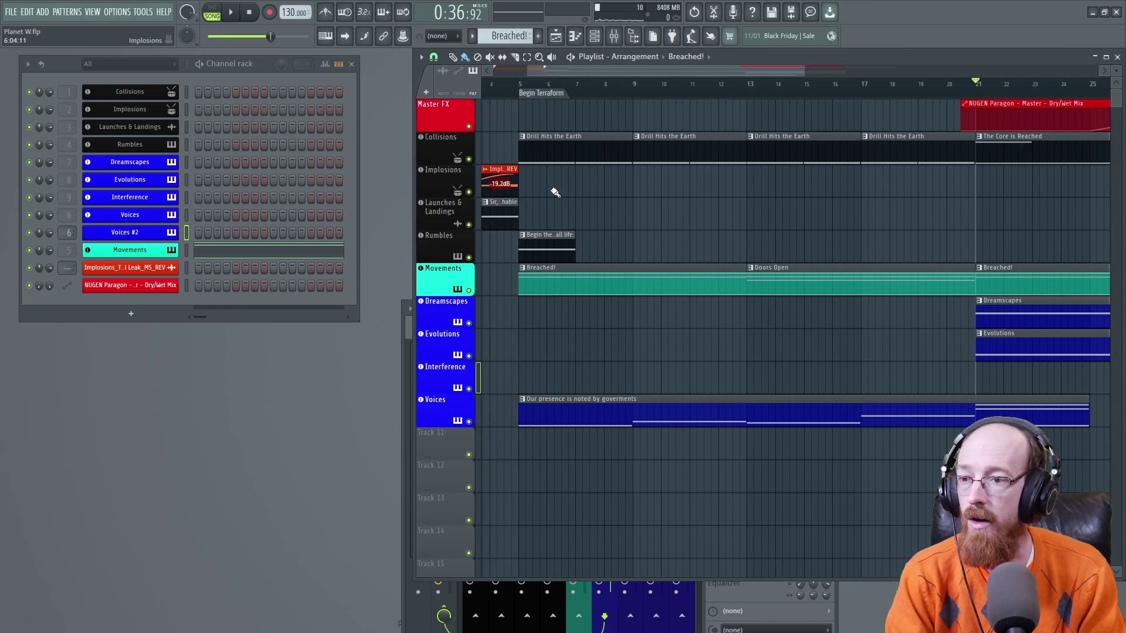
{"action": "left_click", "coordinate": [521, 84]}
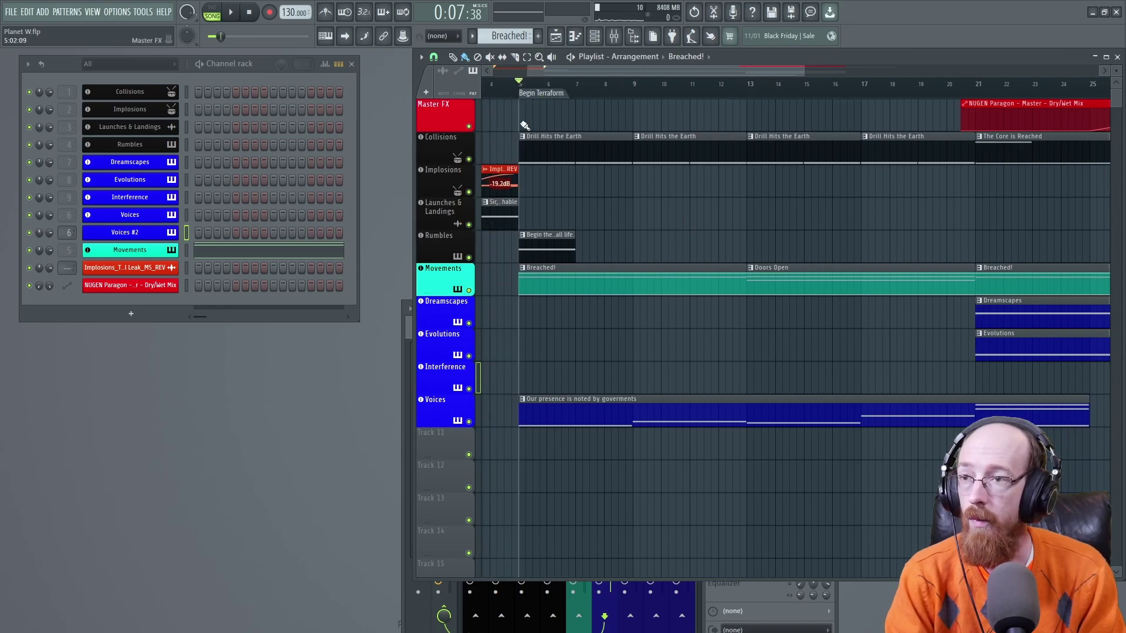
{"action": "right_click", "coordinate": [470, 423]}
{"action": "key", "text": "space"}
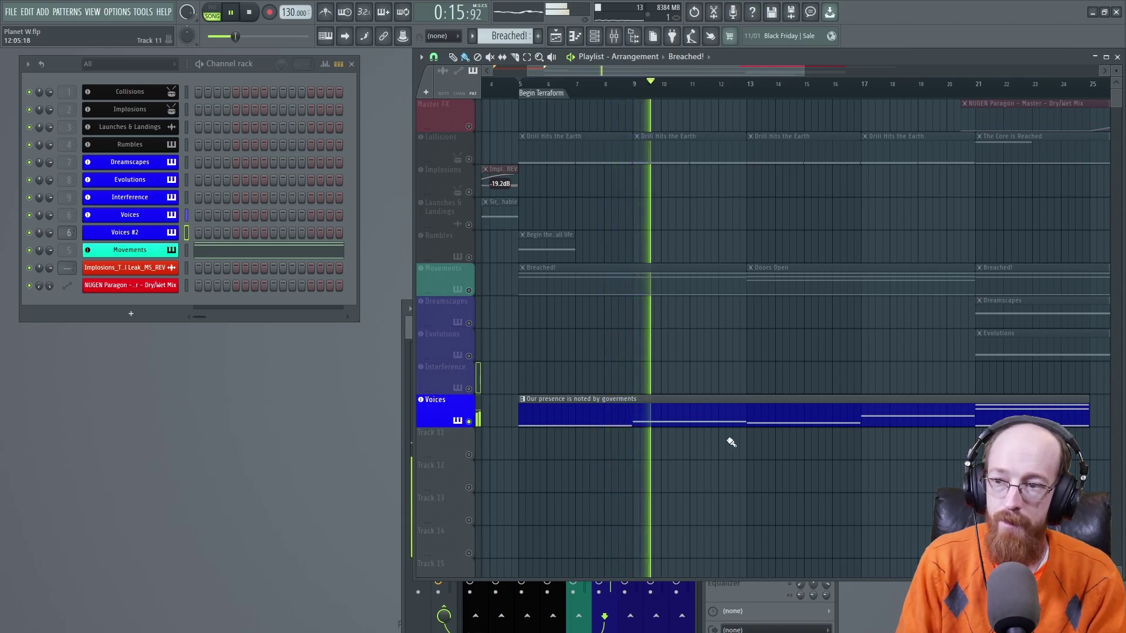
Stop playback, unsolo the Voices track, and play the full arrangement from the Begin Terraform marker
{"action": "key", "text": "space"}
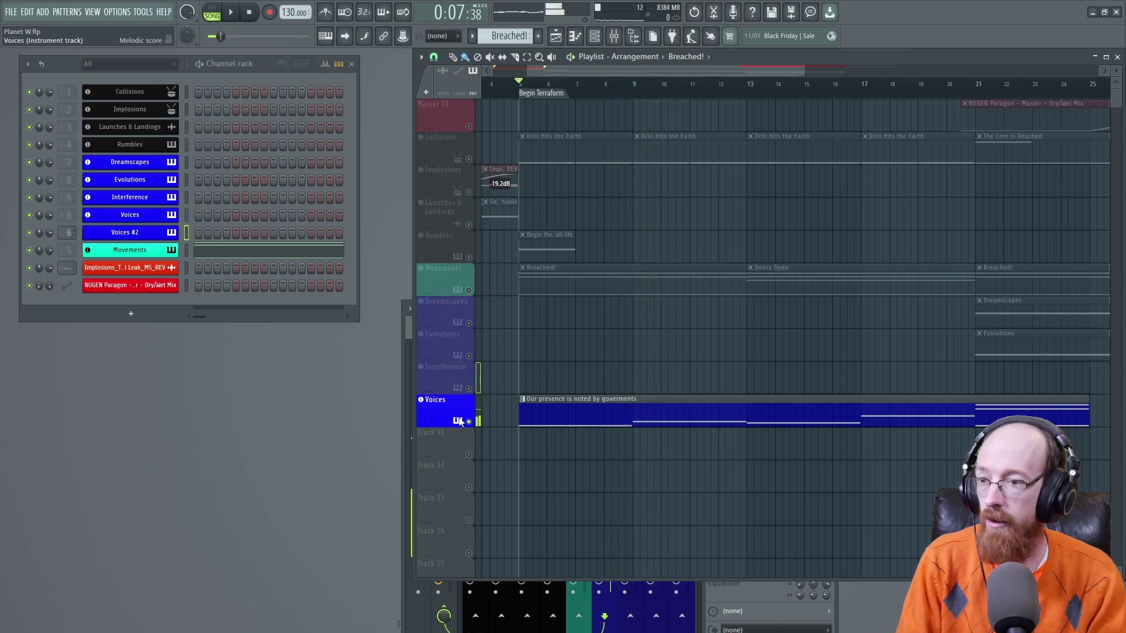
{"action": "right_click", "coordinate": [469, 421]}
{"action": "key", "text": "space"}
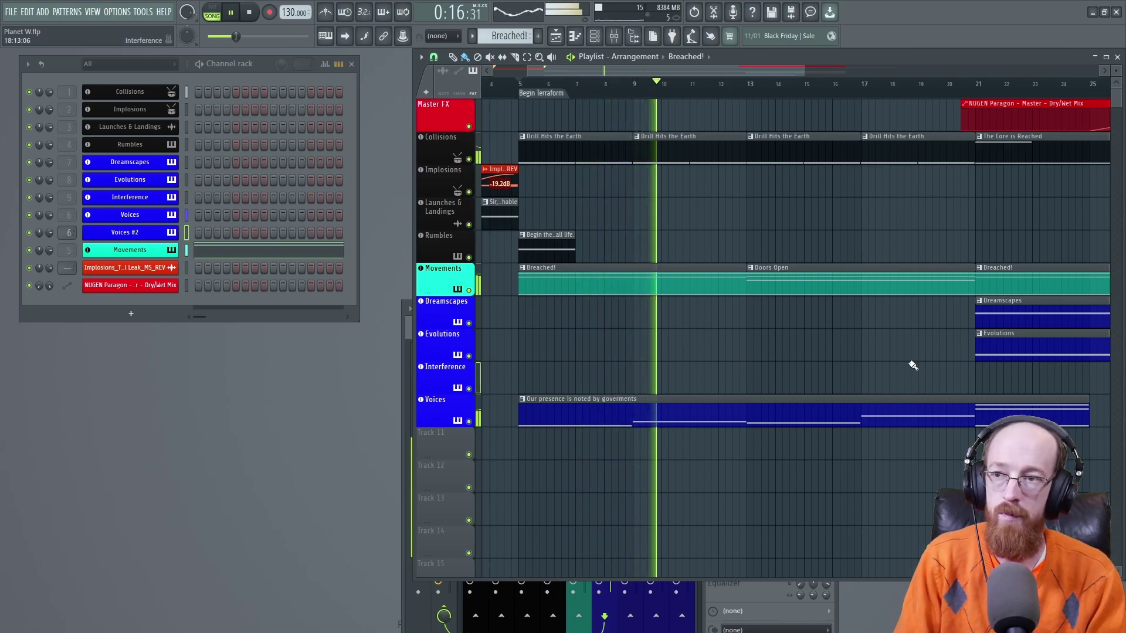
{"action": "left_click_drag", "start_coordinate": [855, 365], "coordinate": [771, 385]}
{"action": "left_click_drag", "start_coordinate": [815, 350], "coordinate": [775, 376]}
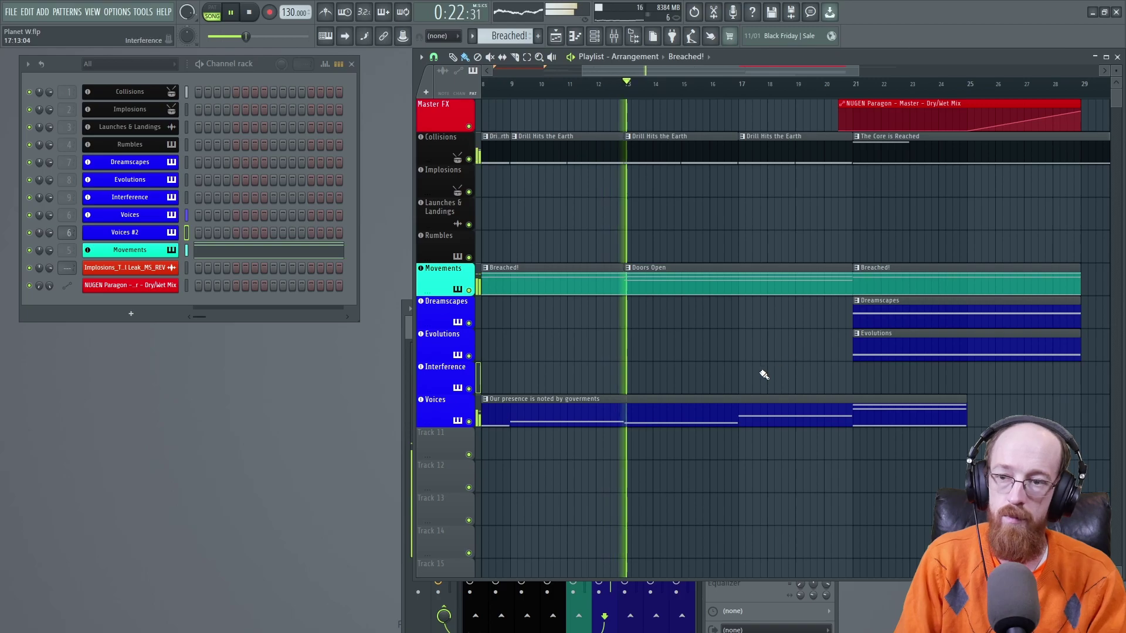
{"action": "scroll", "coordinate": [755, 377], "scroll_direction": "down", "scroll_amount": 2}
{"action": "scroll", "coordinate": [756, 377], "scroll_direction": "right", "scroll_amount": 3}
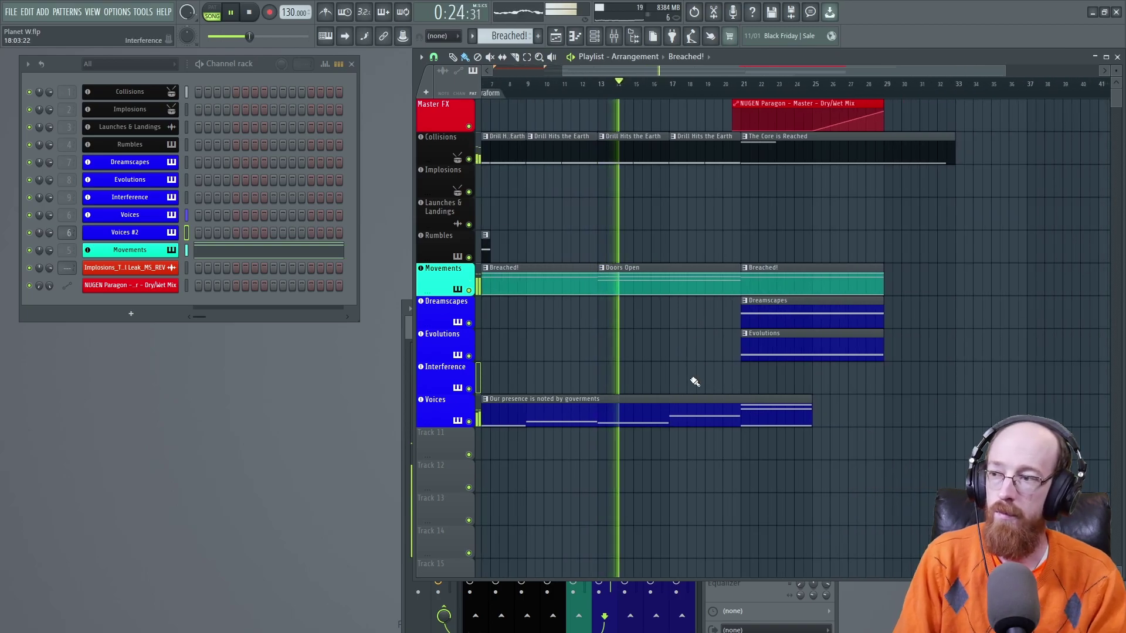
Open the cloned Voices instrument and the original Voices instrument while the arrangement plays, and close the instrument window
{"action": "left_click", "coordinate": [152, 235]}
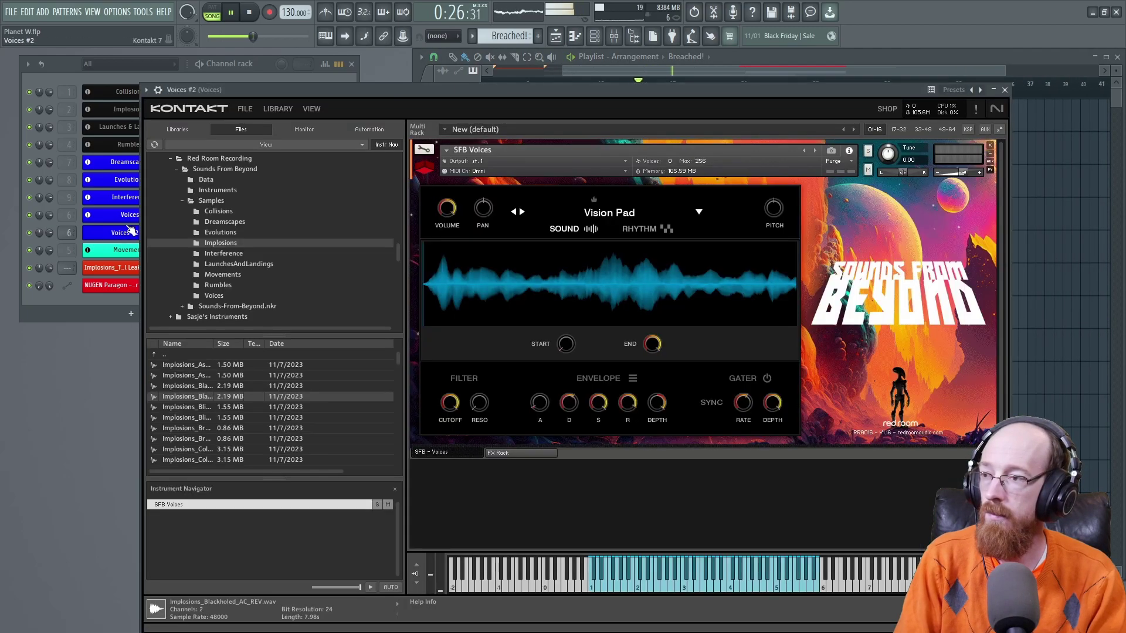
{"action": "left_click", "coordinate": [107, 220]}
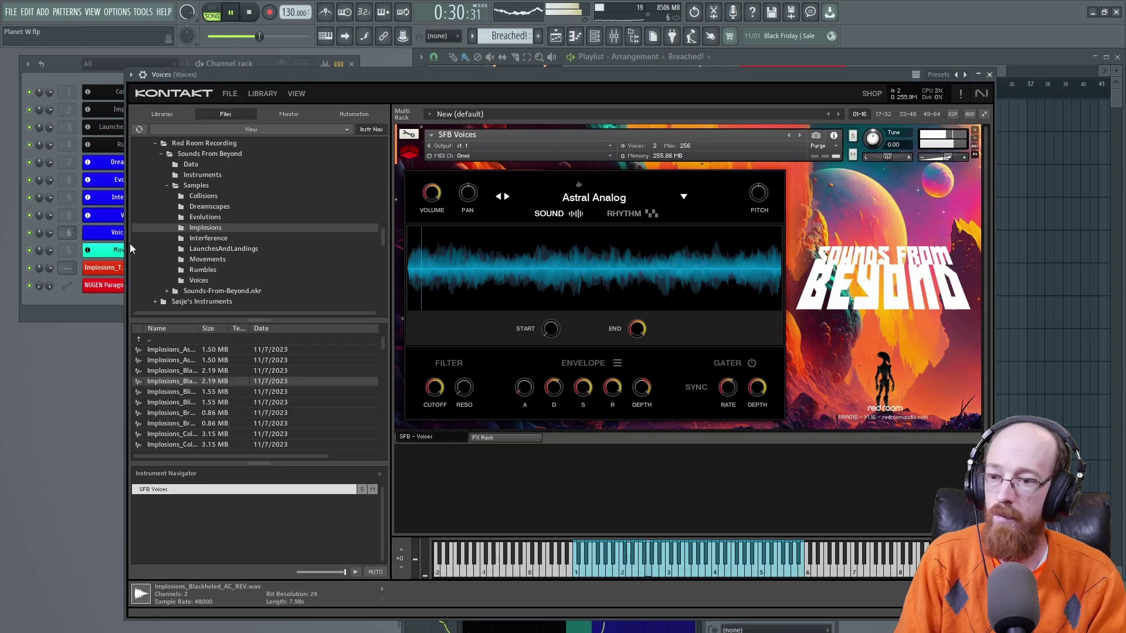
{"action": "left_click", "coordinate": [989, 74]}
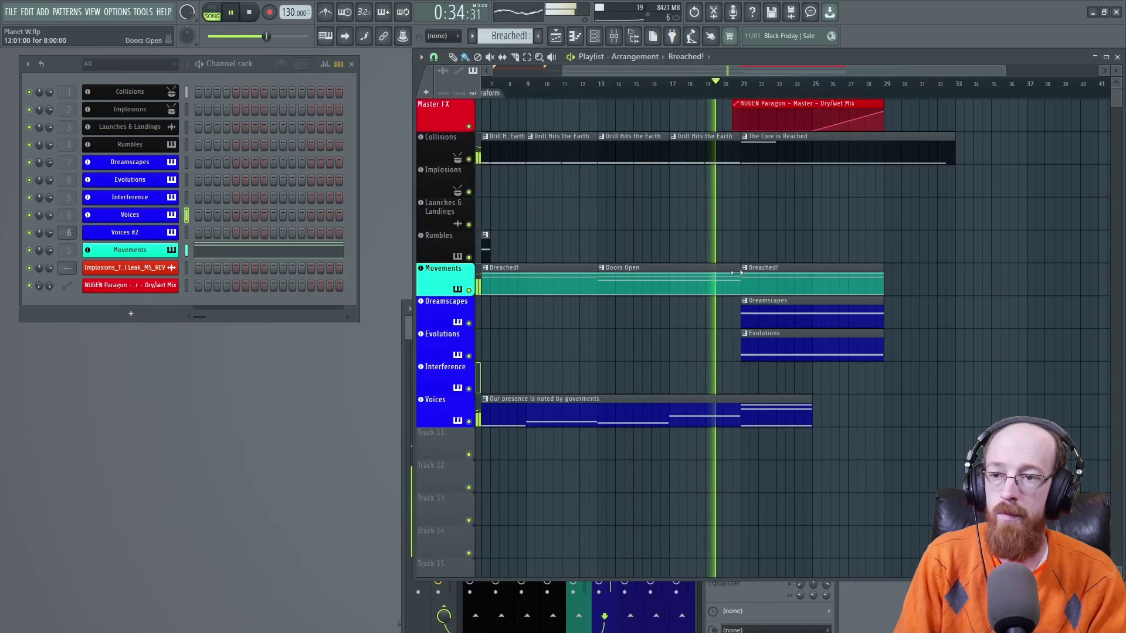
Follow the arrangement playback through The Core is Reached section past the last Movements clip, and stop it
{"action": "scroll", "coordinate": [768, 243], "scroll_direction": "up", "scroll_amount": 2}
{"action": "left_click_drag", "start_coordinate": [787, 234], "coordinate": [679, 251]}
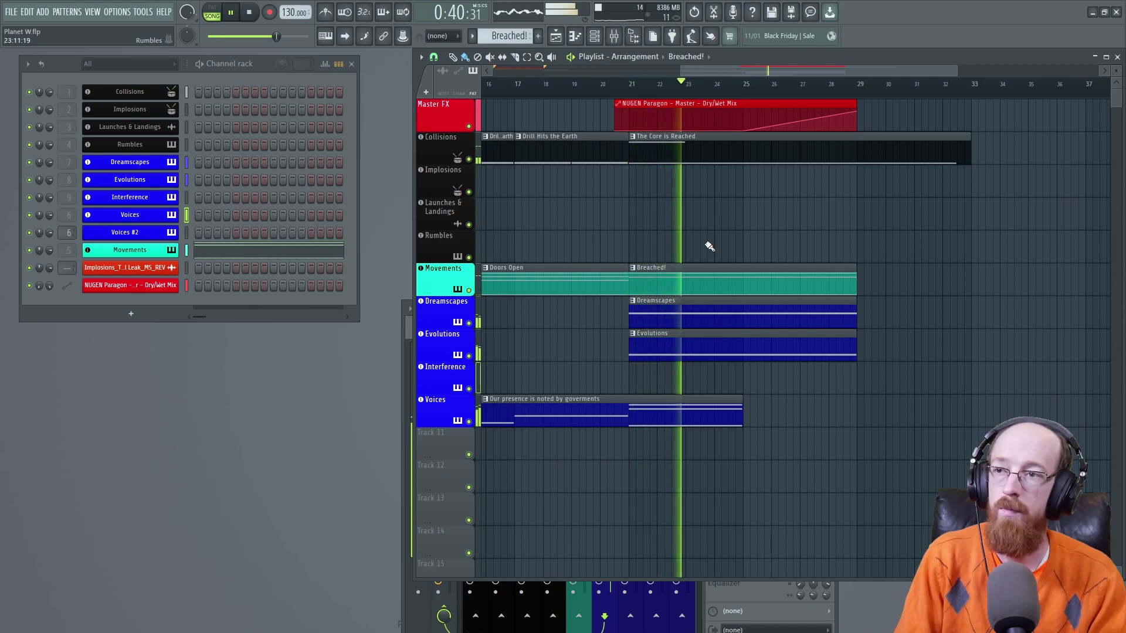
{"action": "scroll", "coordinate": [573, 240], "scroll_direction": "down", "scroll_amount": 3}
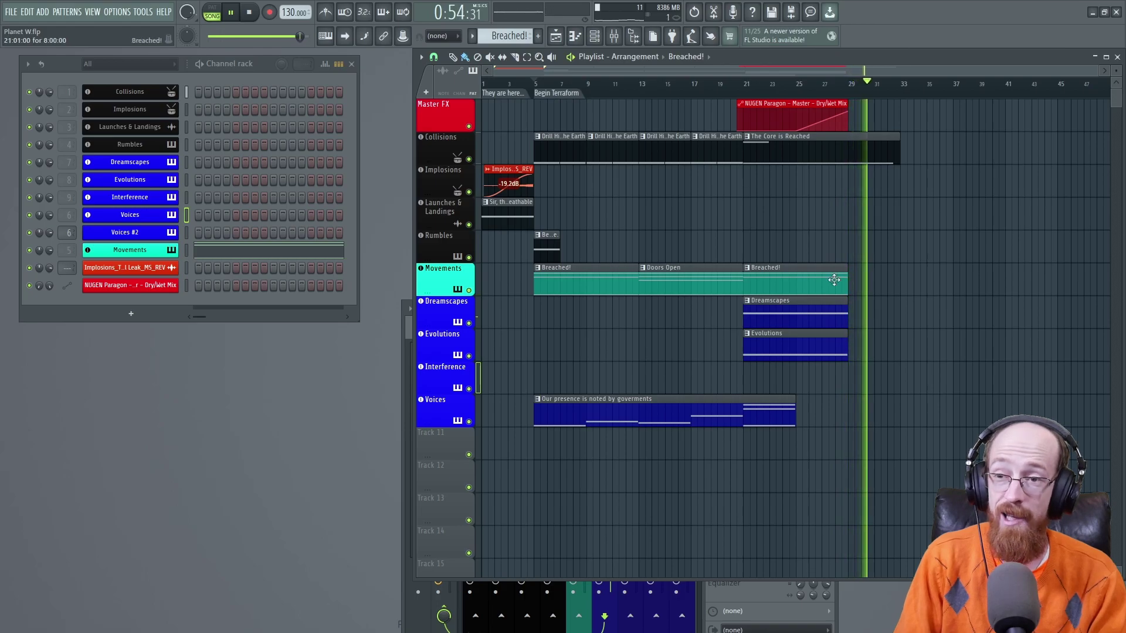
{"action": "key", "text": "space"}
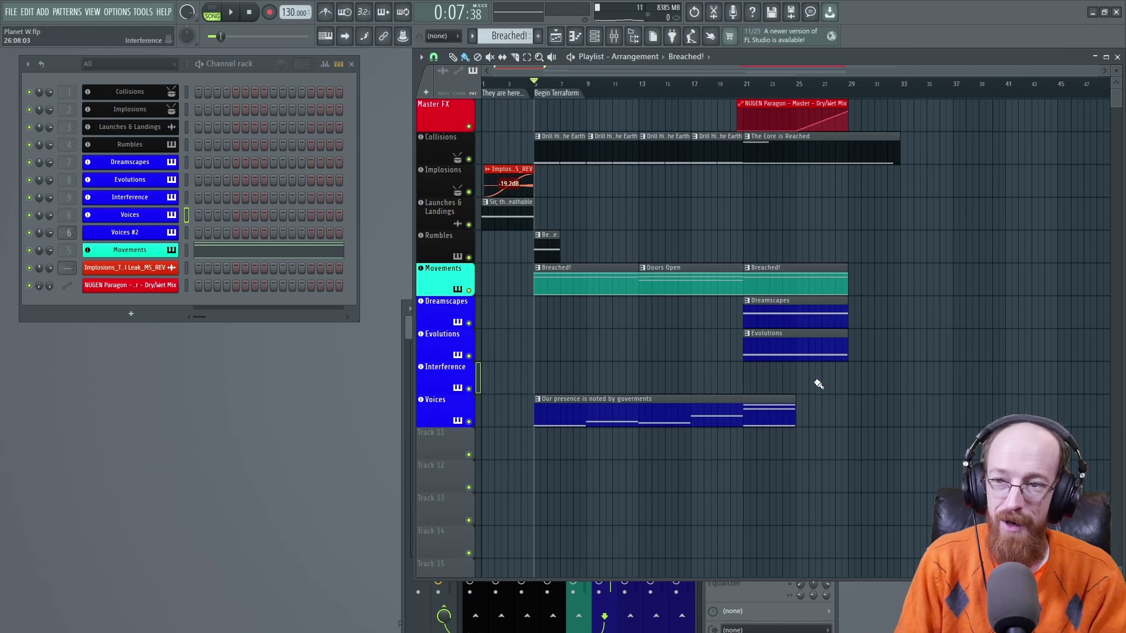
Select the Dreamscapes and Evolutions clips at bar 21 and open the Dreamscapes instrument
{"action": "left_click_drag", "start_coordinate": [790, 310], "coordinate": [813, 368]}
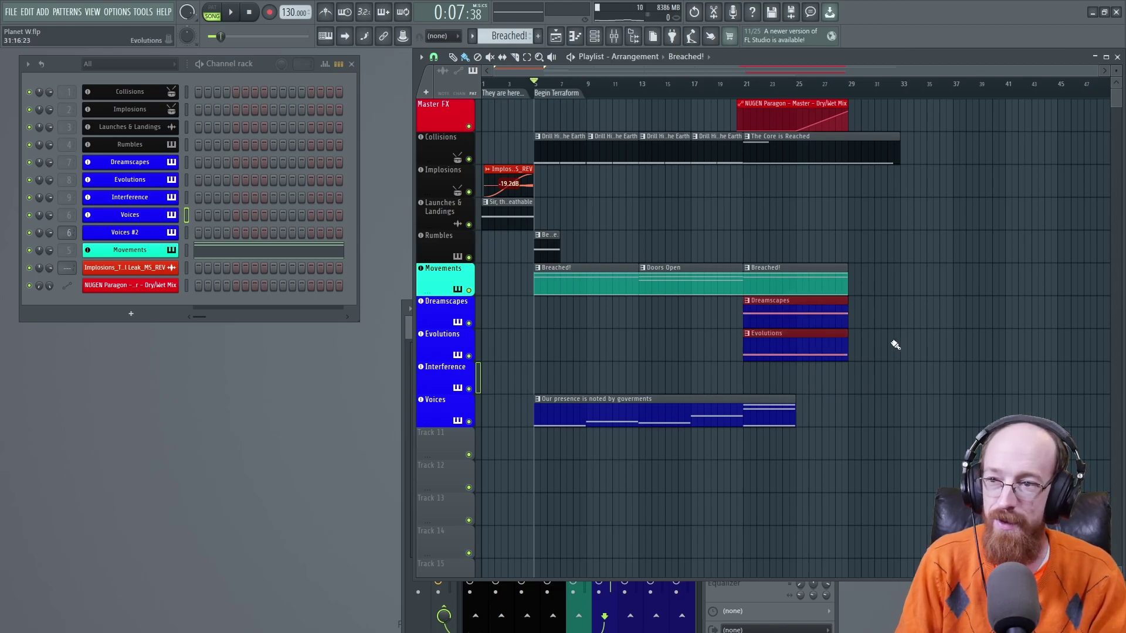
{"action": "left_click", "coordinate": [139, 169]}
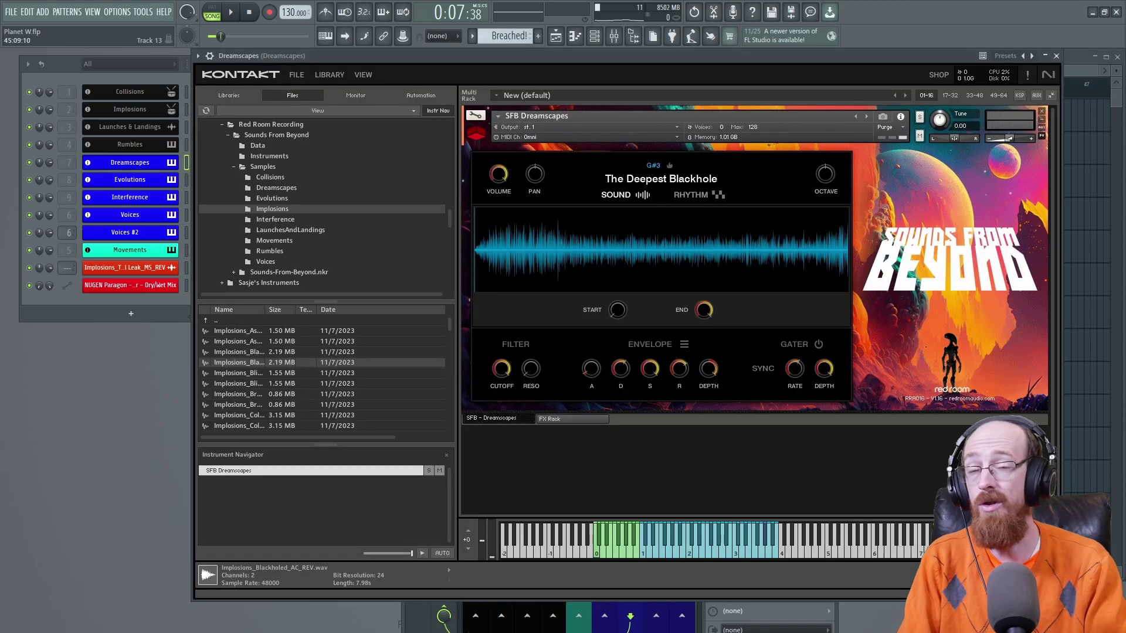